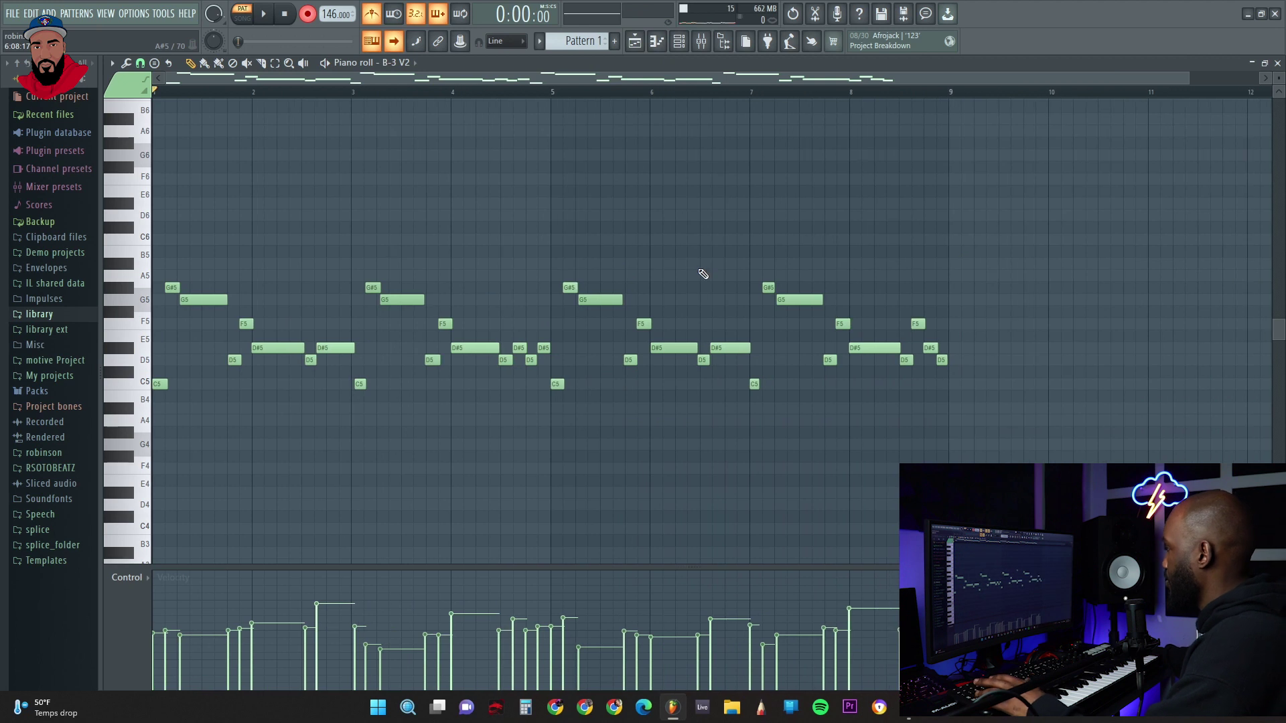
Select all melody notes and quantize them with the quantizer's Default template
key(ctrl+a)
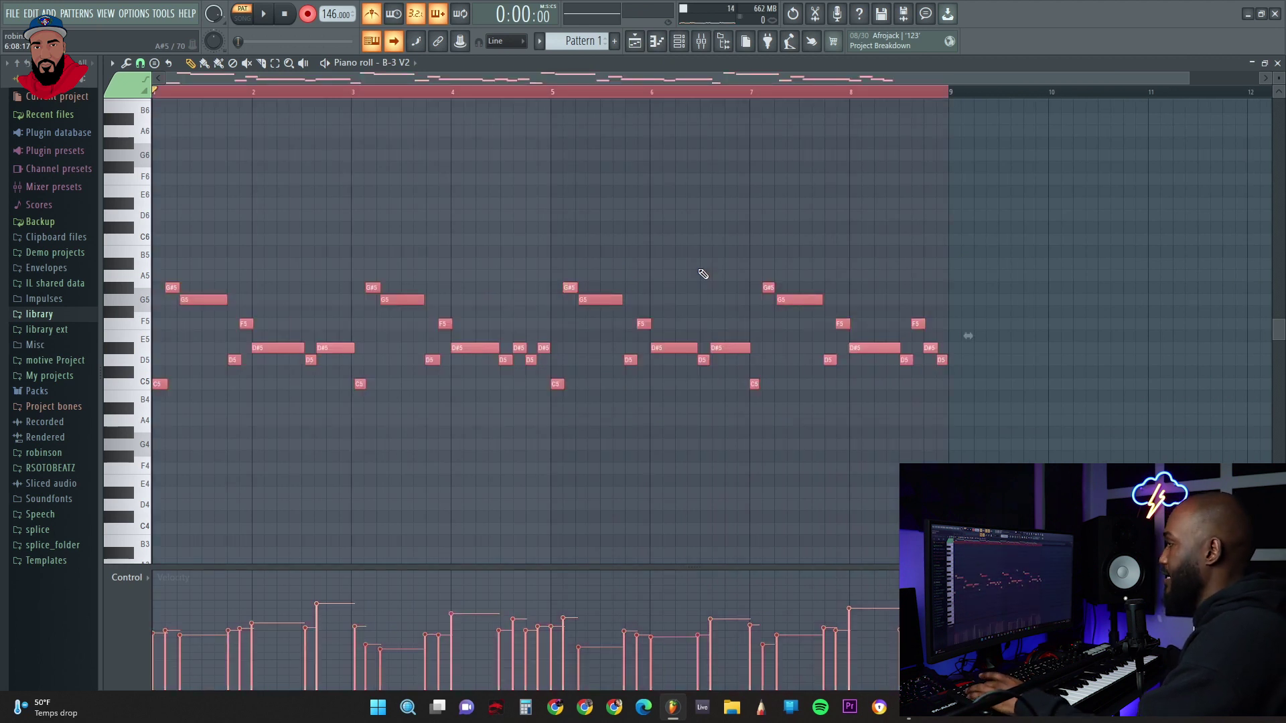
key(alt+q)
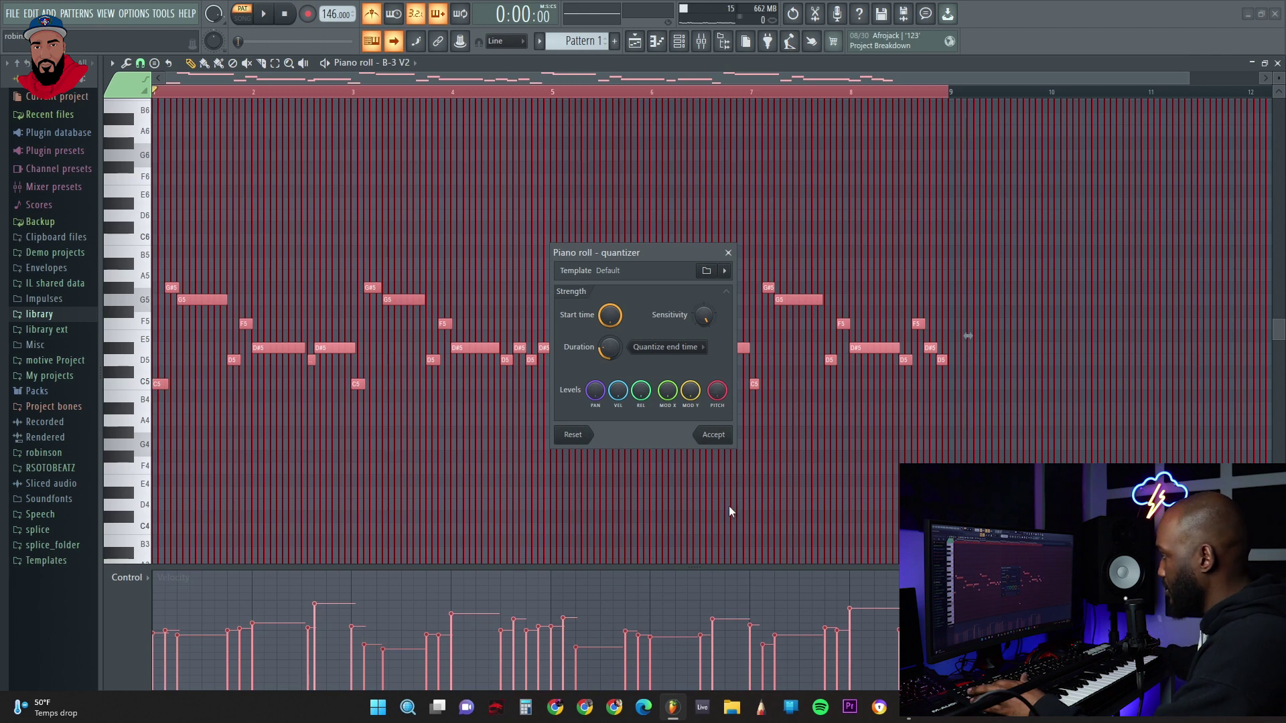
click(713, 435)
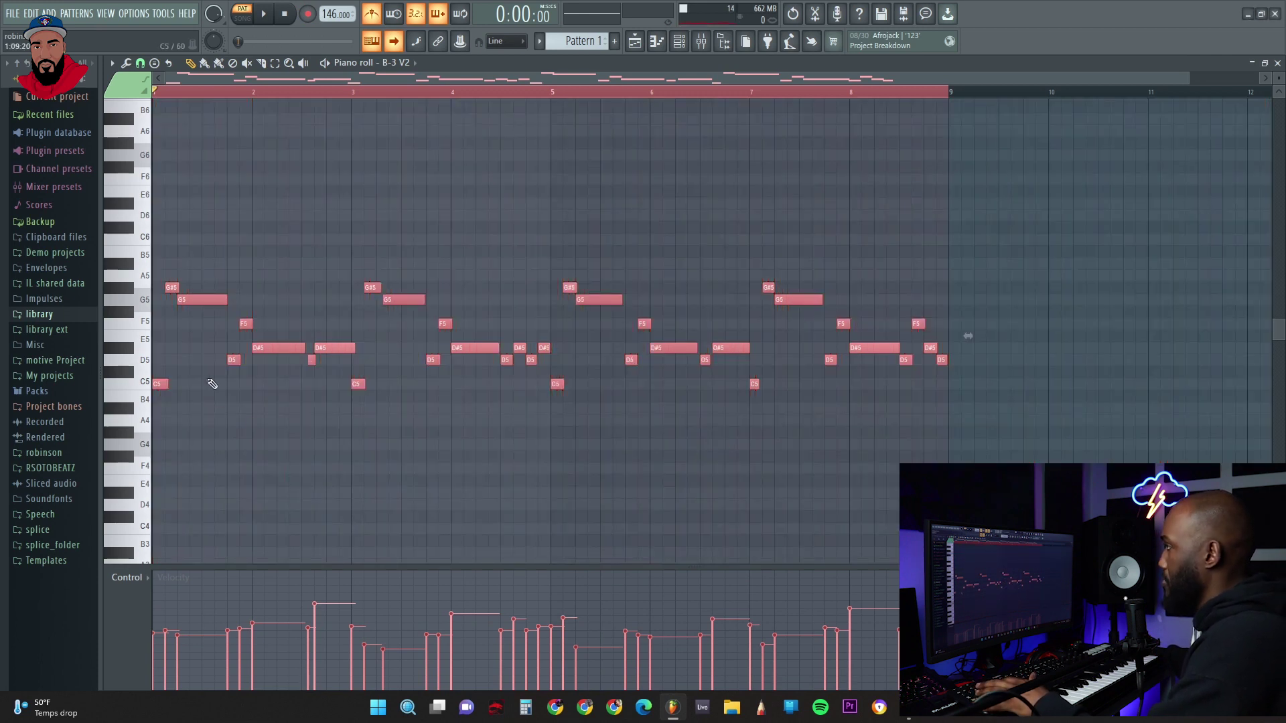
Play the quantized melody from the start and listen to the timing of its first bars
click(264, 14)
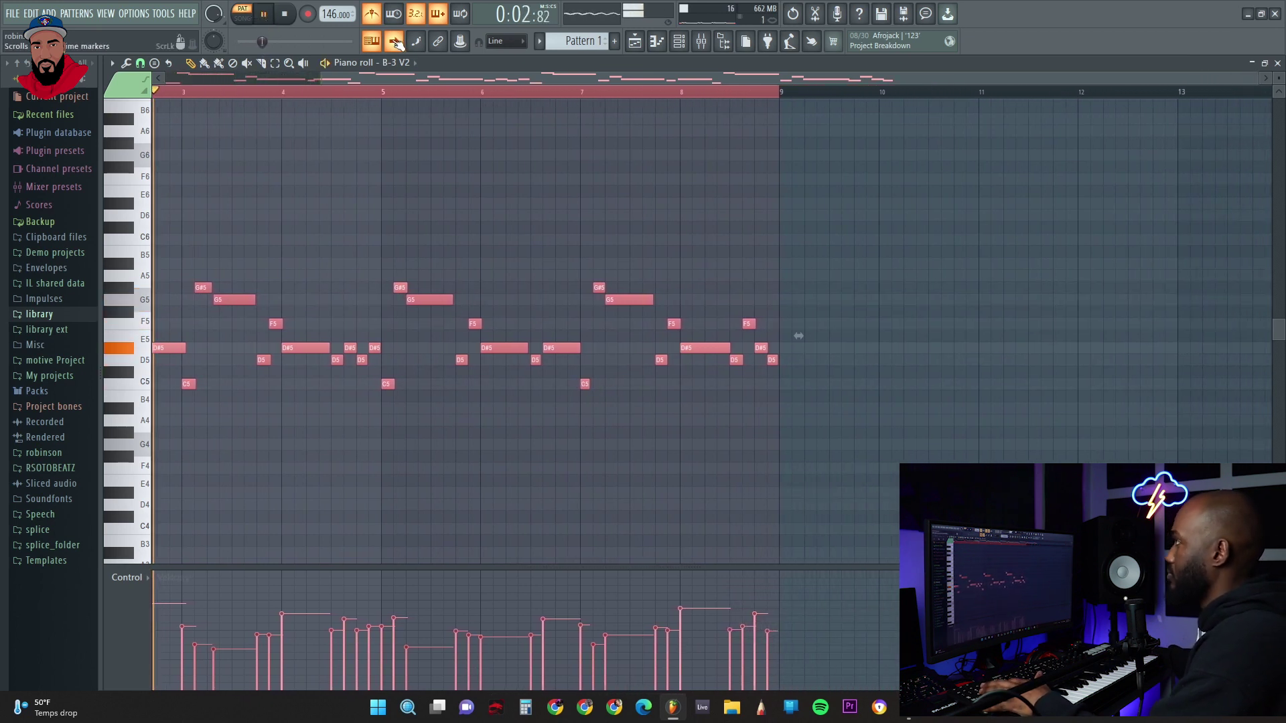
click(167, 93)
scroll(204, 407, up, 3)
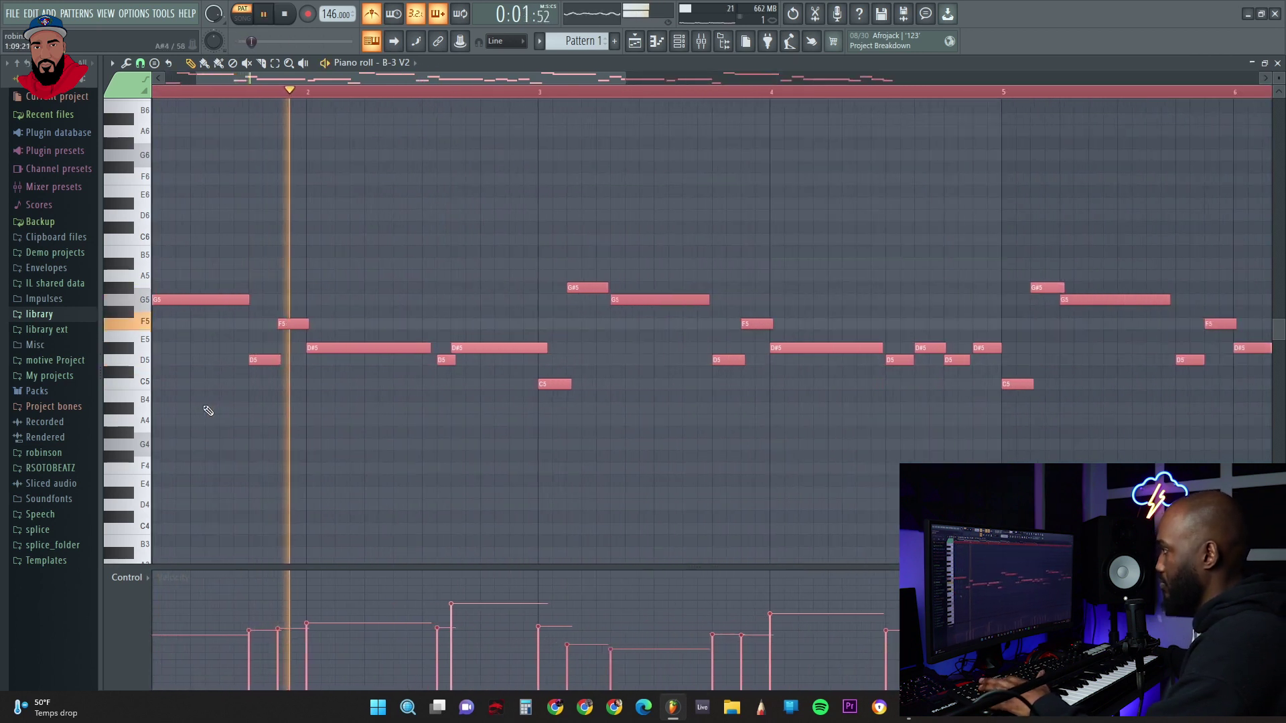
key(space)
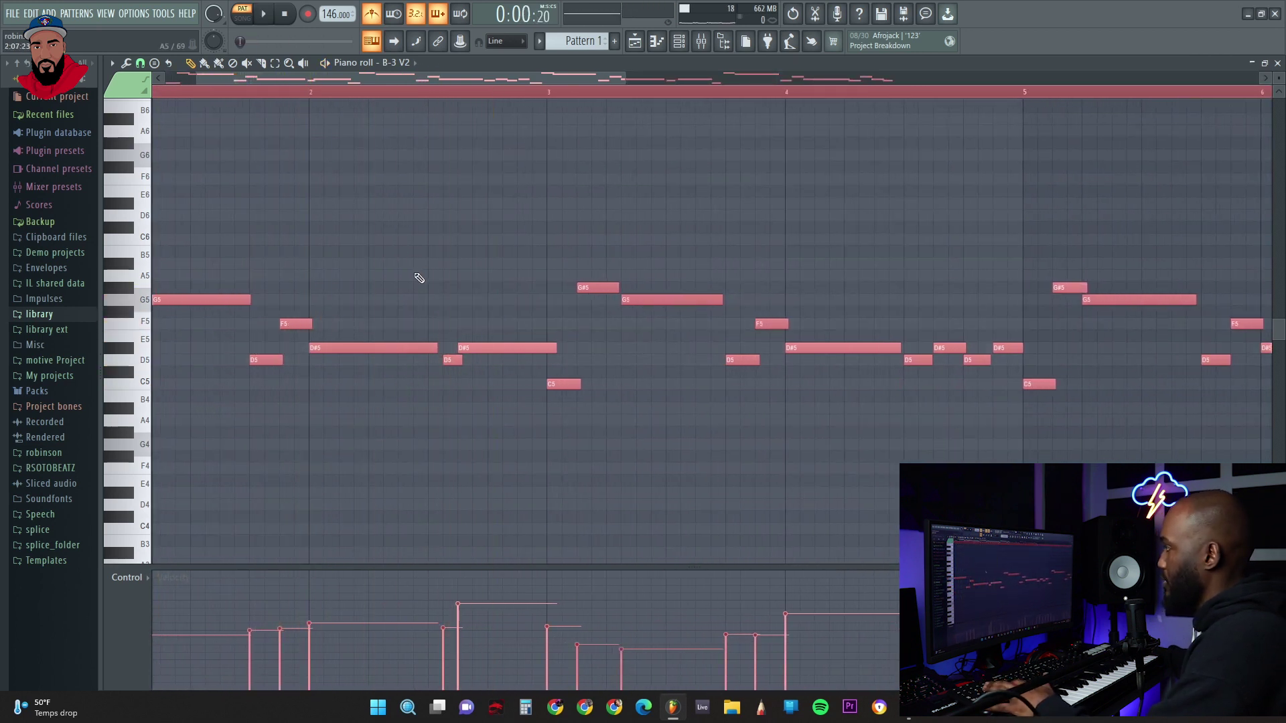
Deselect the notes and move the short D5 note in bar 2 one step earlier, to the middle of the bar
key(ctrl+d)
scroll(428, 390, up, 3)
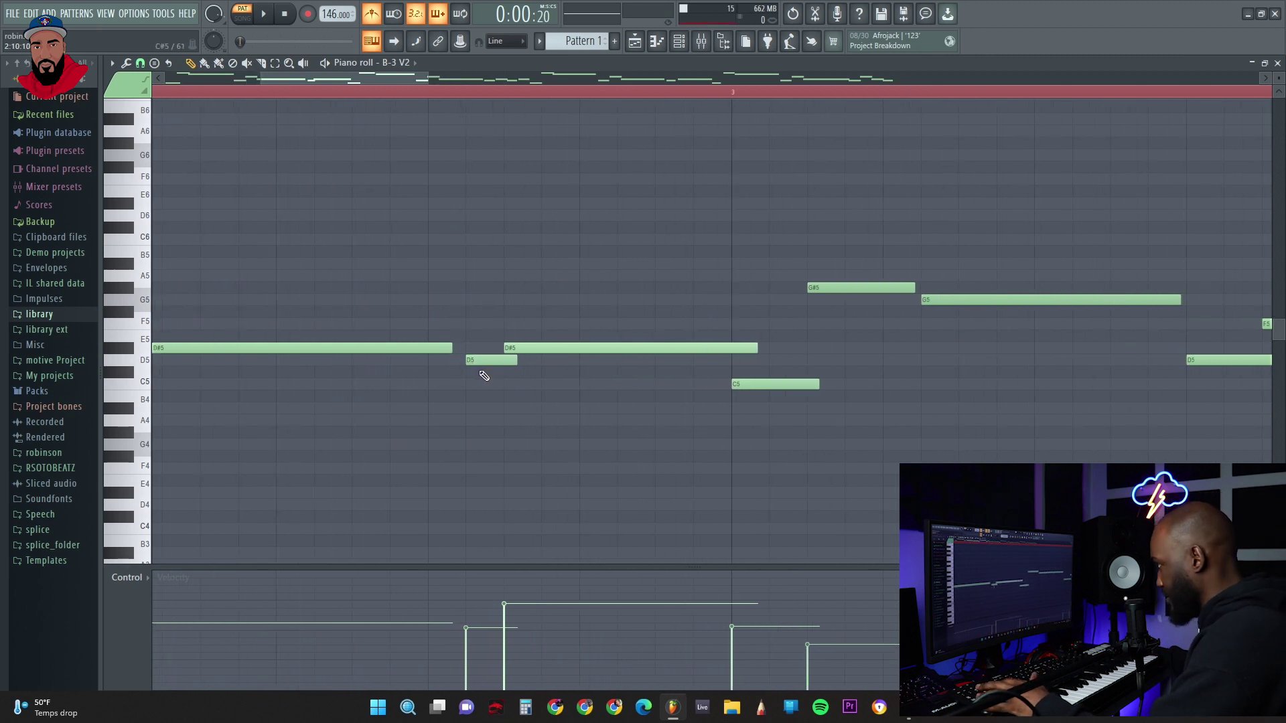
drag(485, 362, 452, 360)
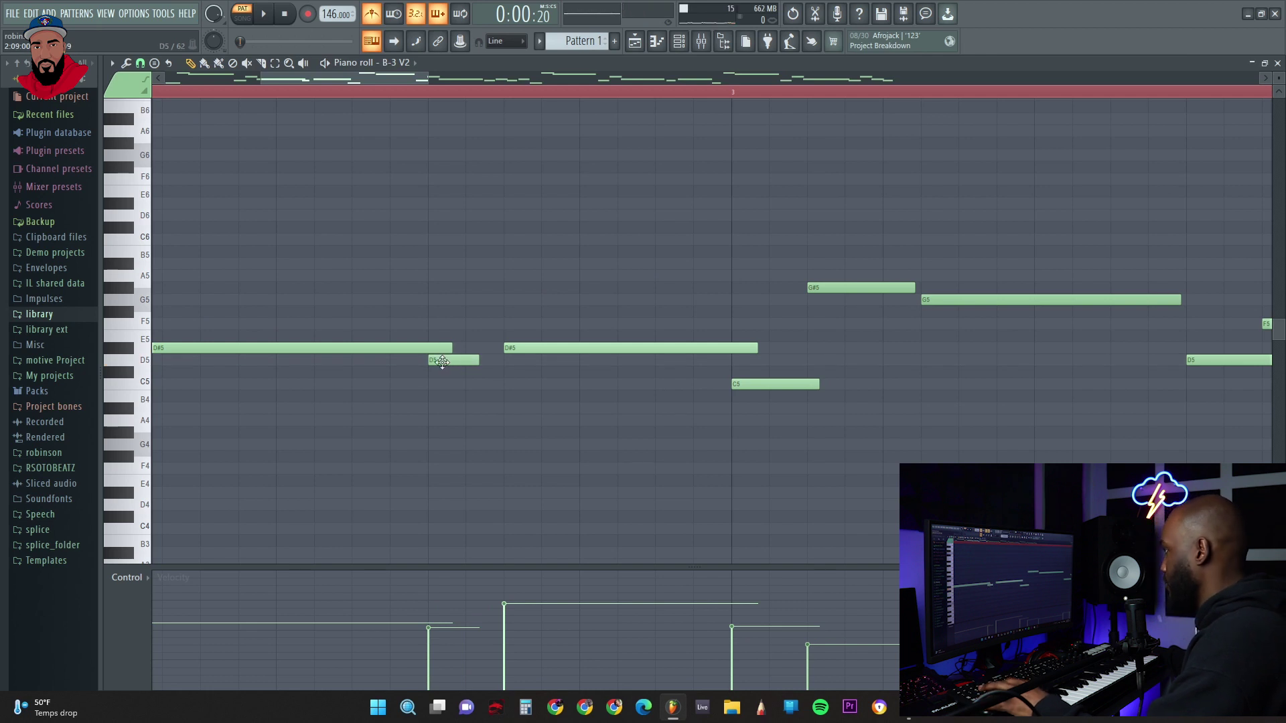
Play the melody from early in bar 2 and check the timing of its notes through to the end
click(239, 90)
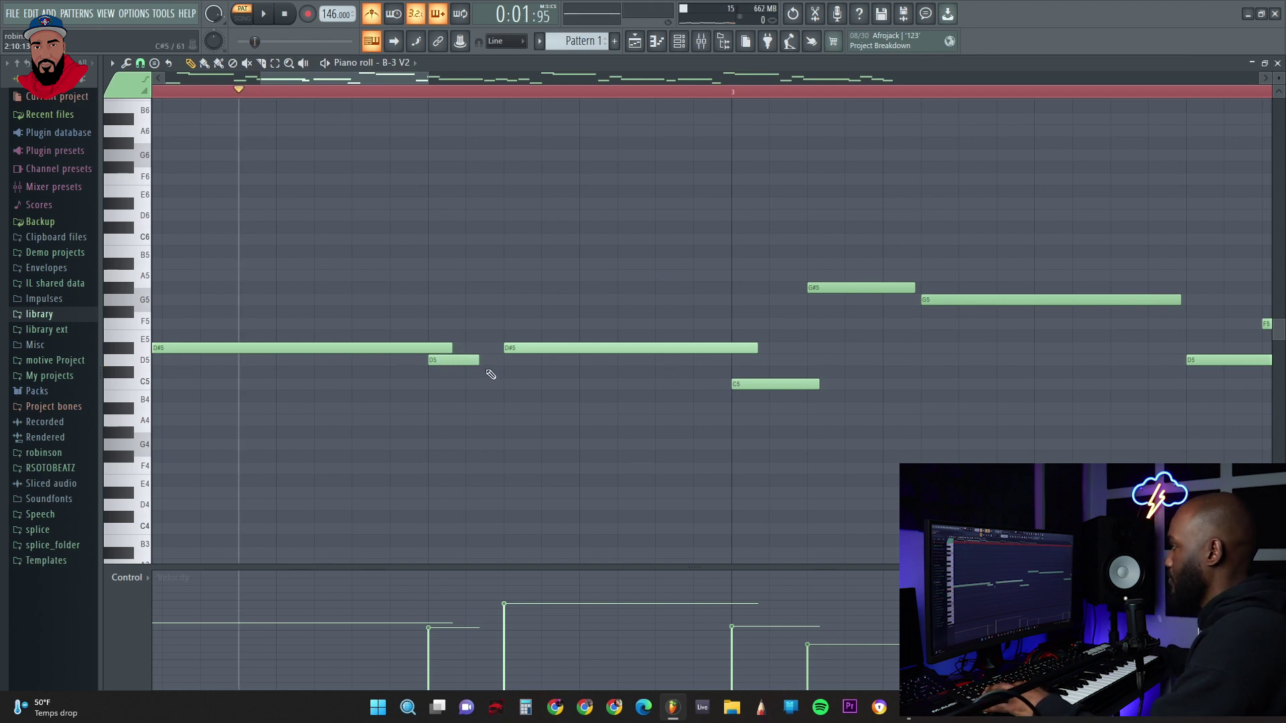
key(space)
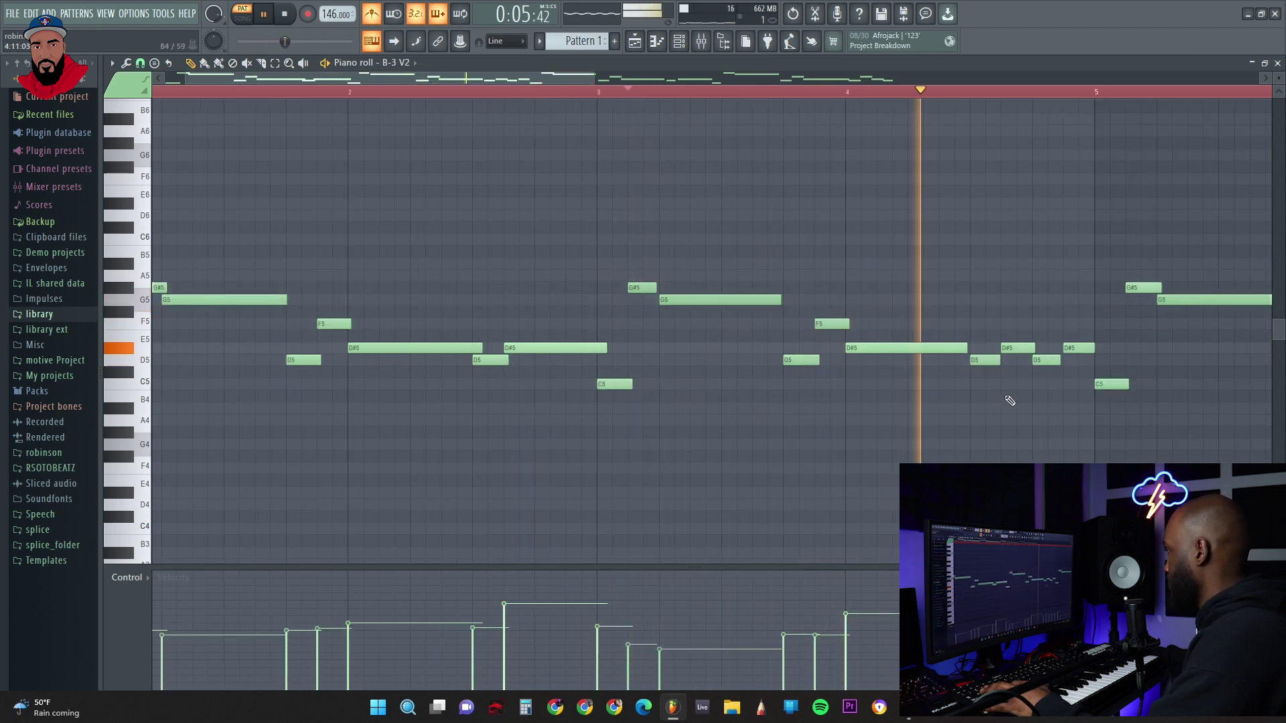
scroll(804, 425, down, 3)
scroll(1010, 423, up, 2)
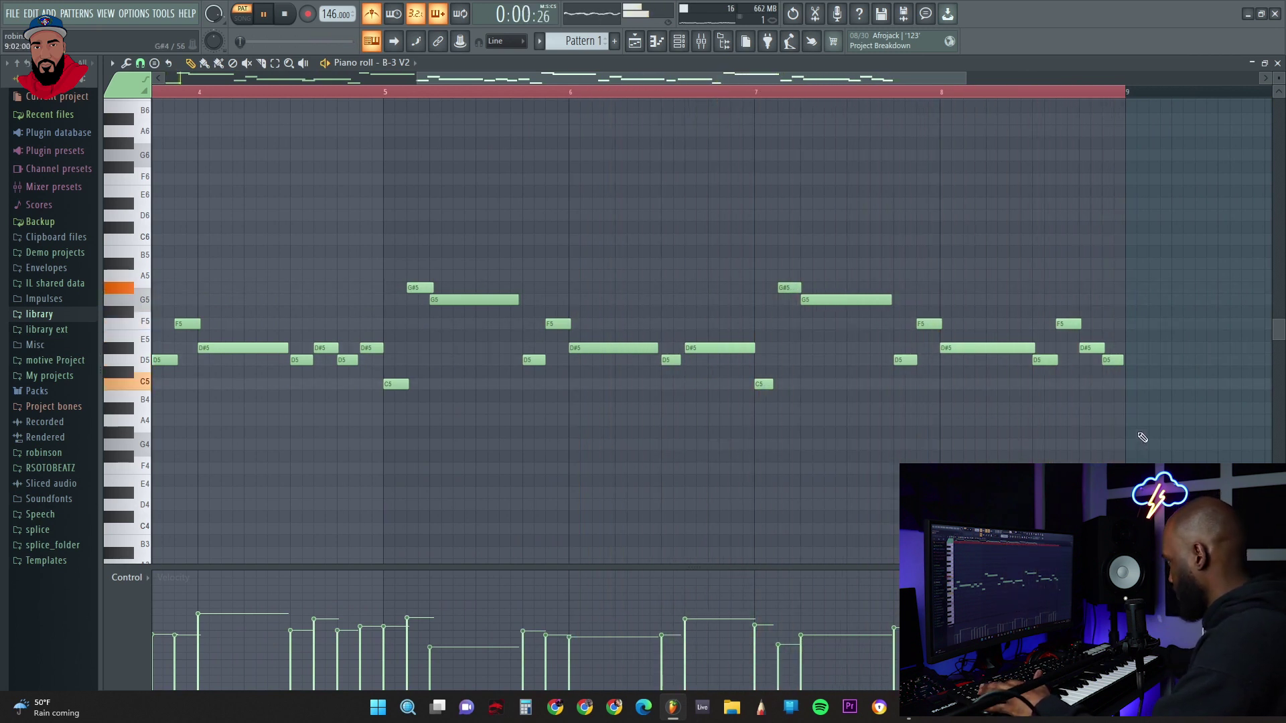
scroll(1151, 400, down, 2)
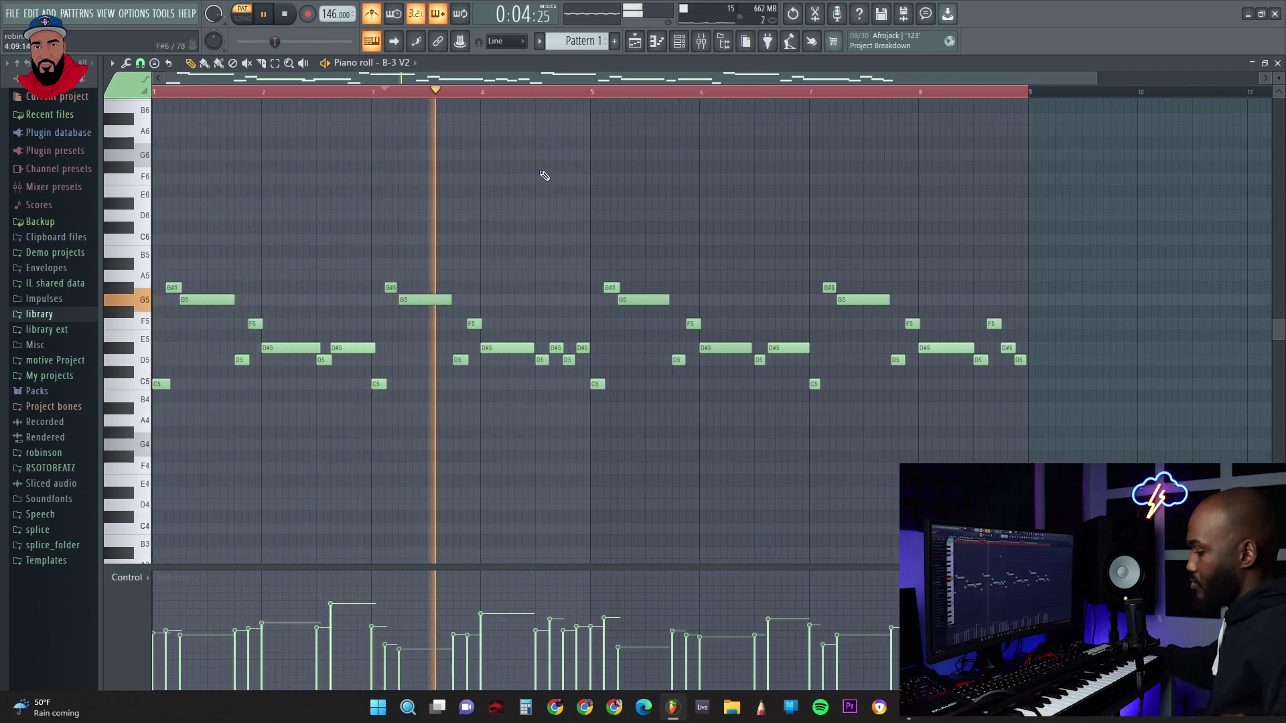
key(space)
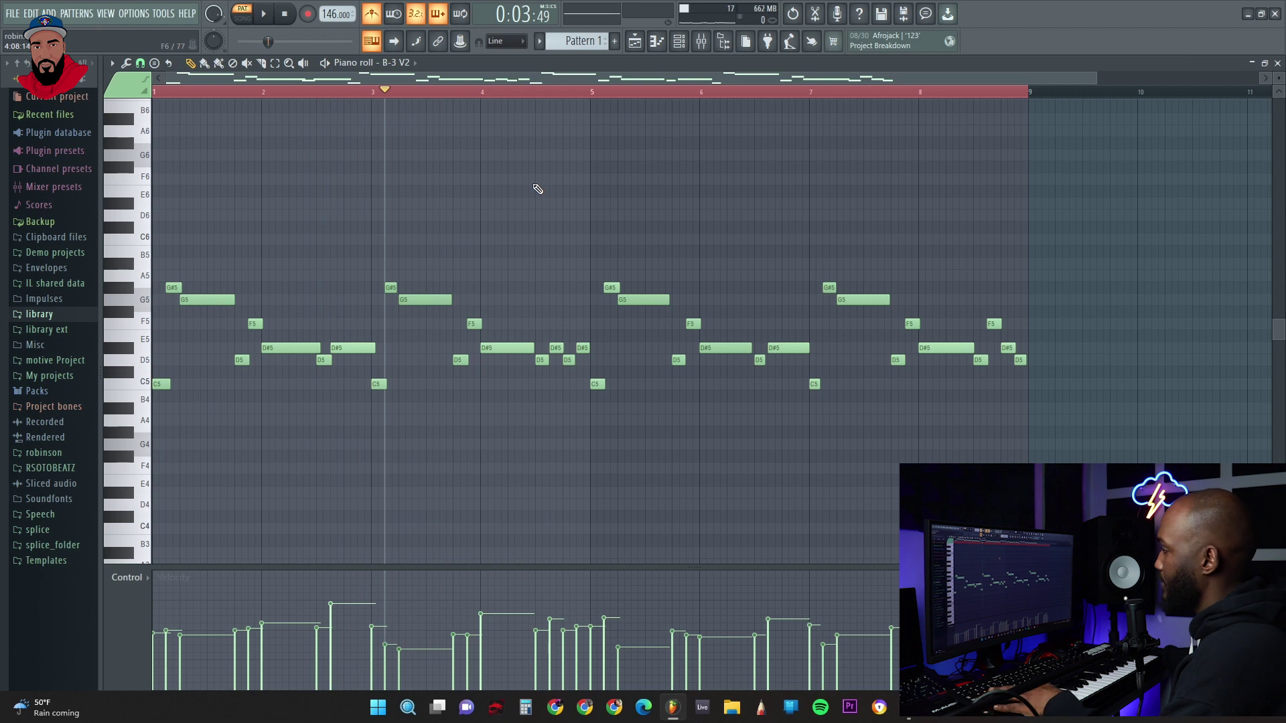
Set the piano roll's scale highlighting to root note C and Minor Natural (Aeolian)
scroll(517, 201, down, 3)
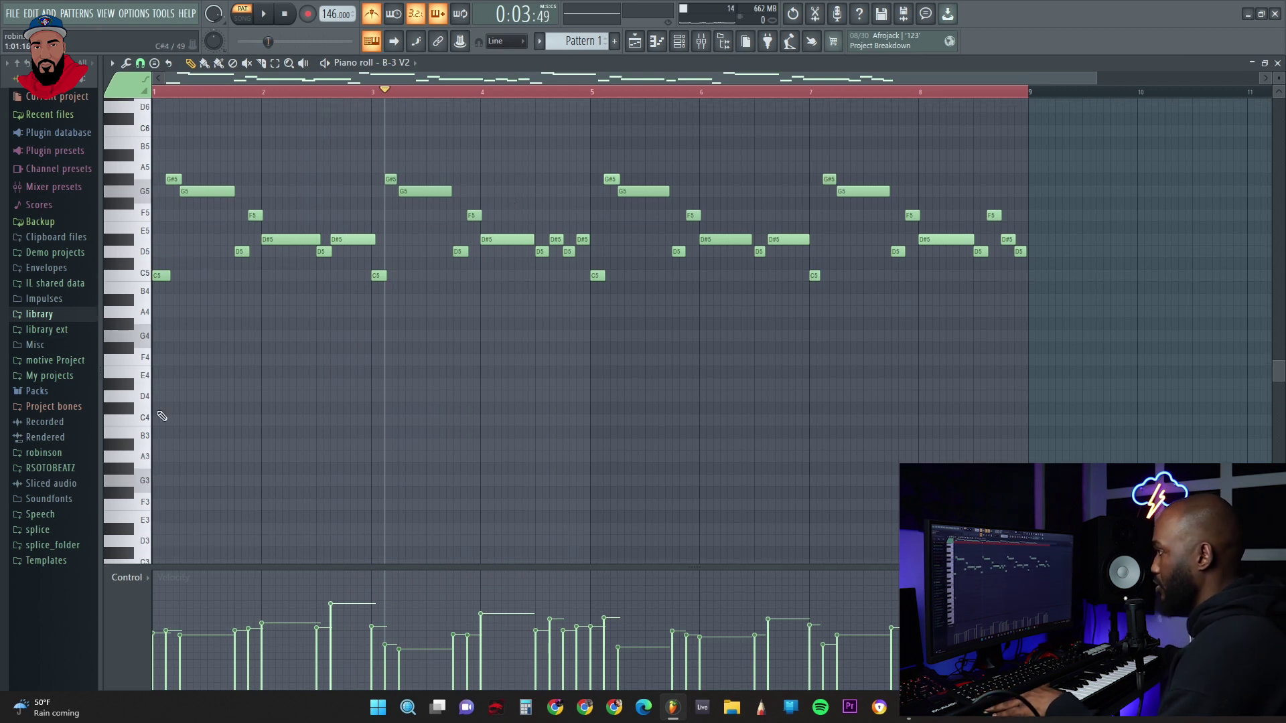
scroll(162, 402, down, 1)
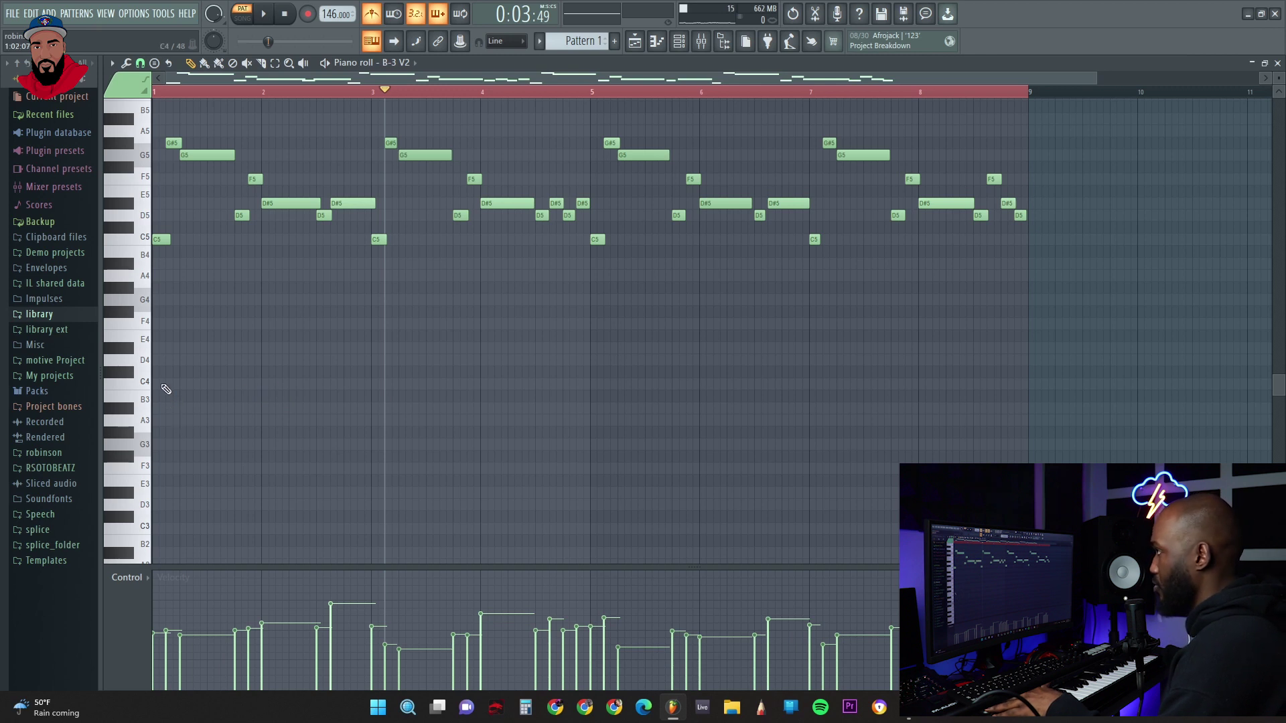
click(112, 63)
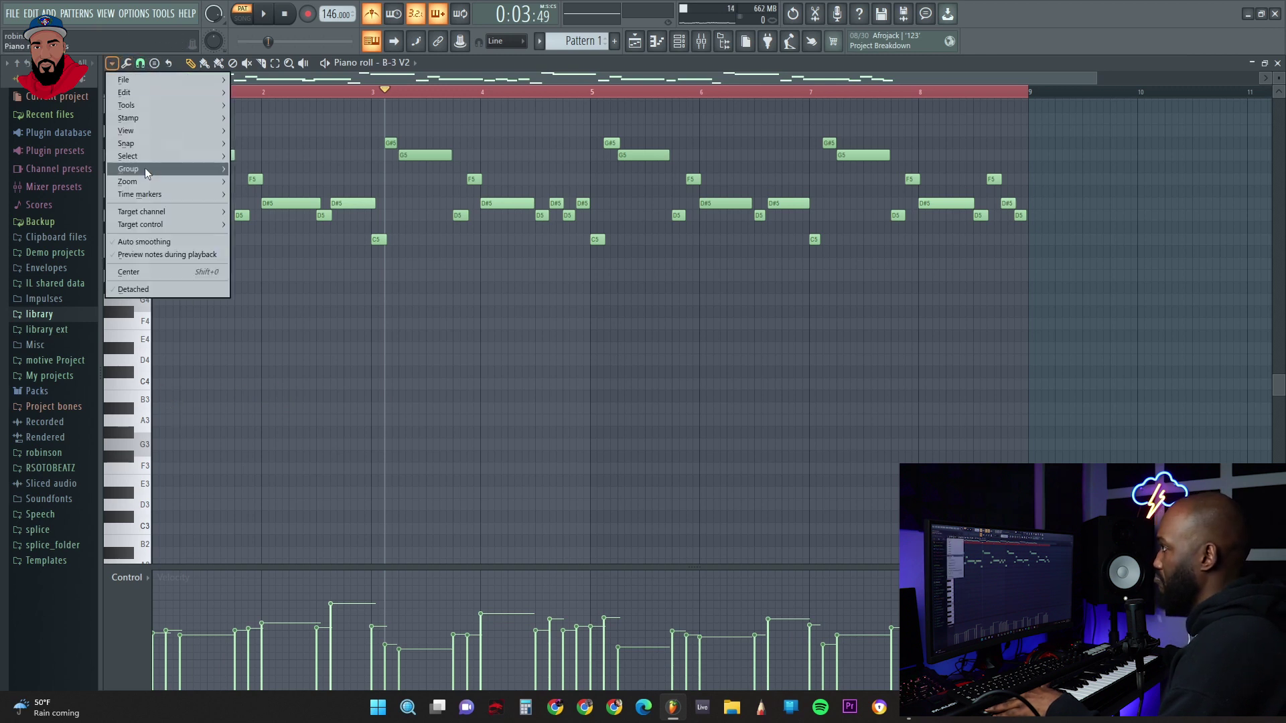
mouse_move(151, 130)
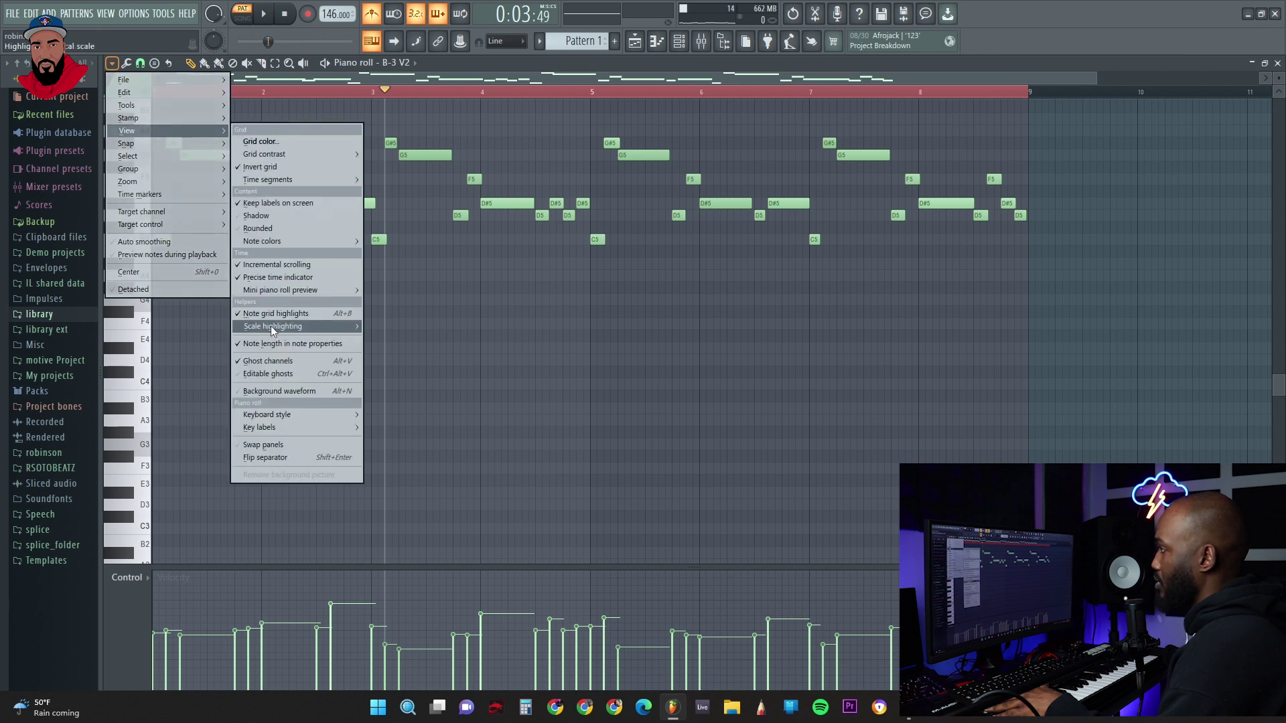
mouse_move(271, 327)
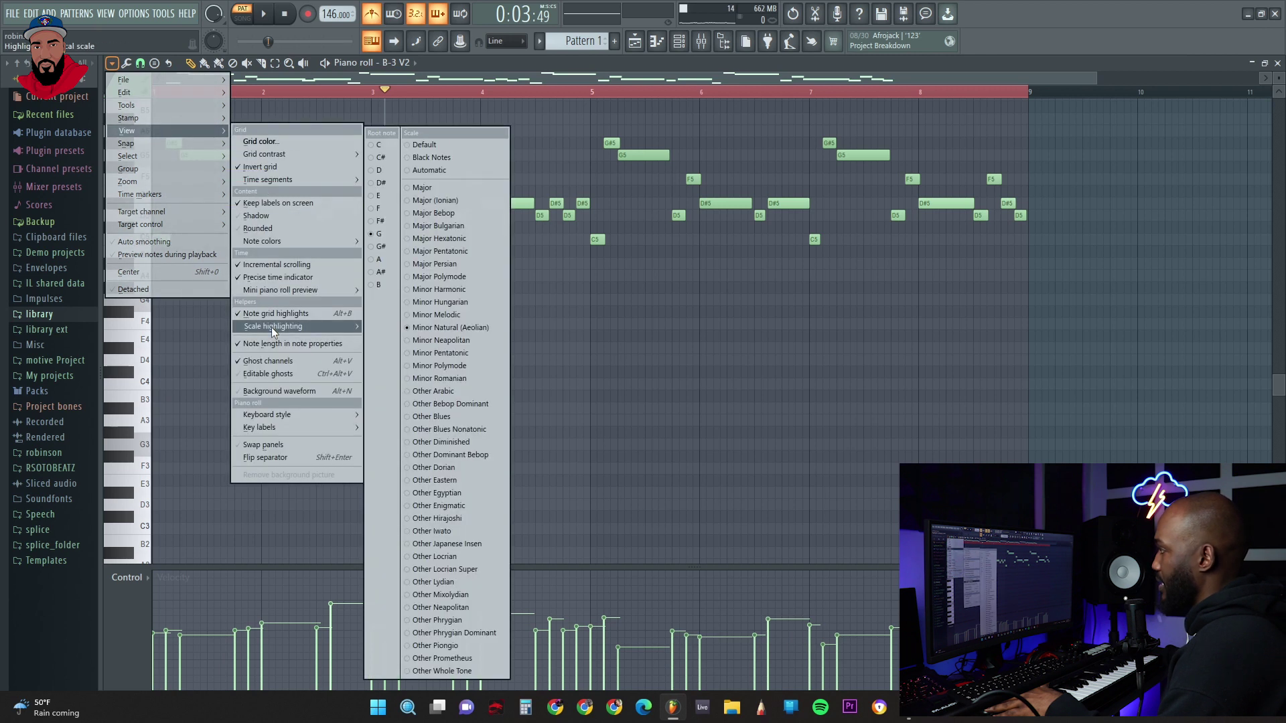
click(374, 146)
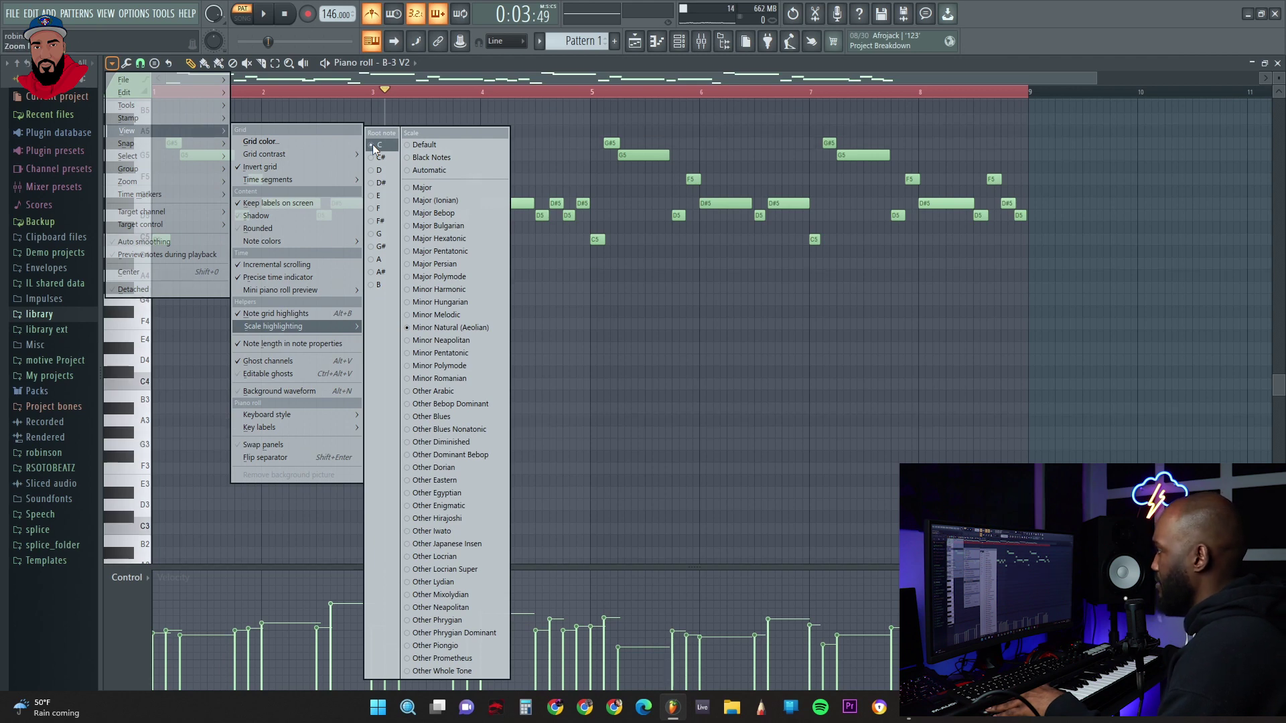
click(438, 327)
scroll(198, 392, up, 4)
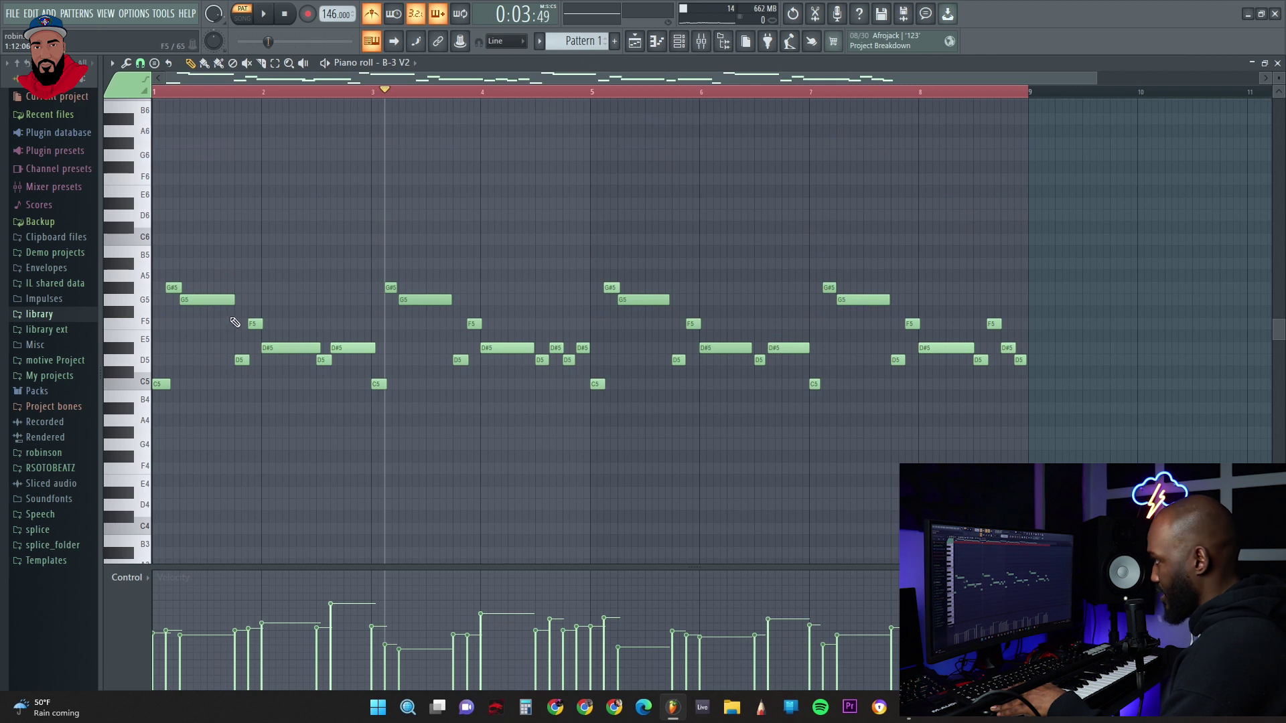
Draw one-bar C4 and G4 notes under the melody in bar 1 and play them back
scroll(191, 396, down, 2)
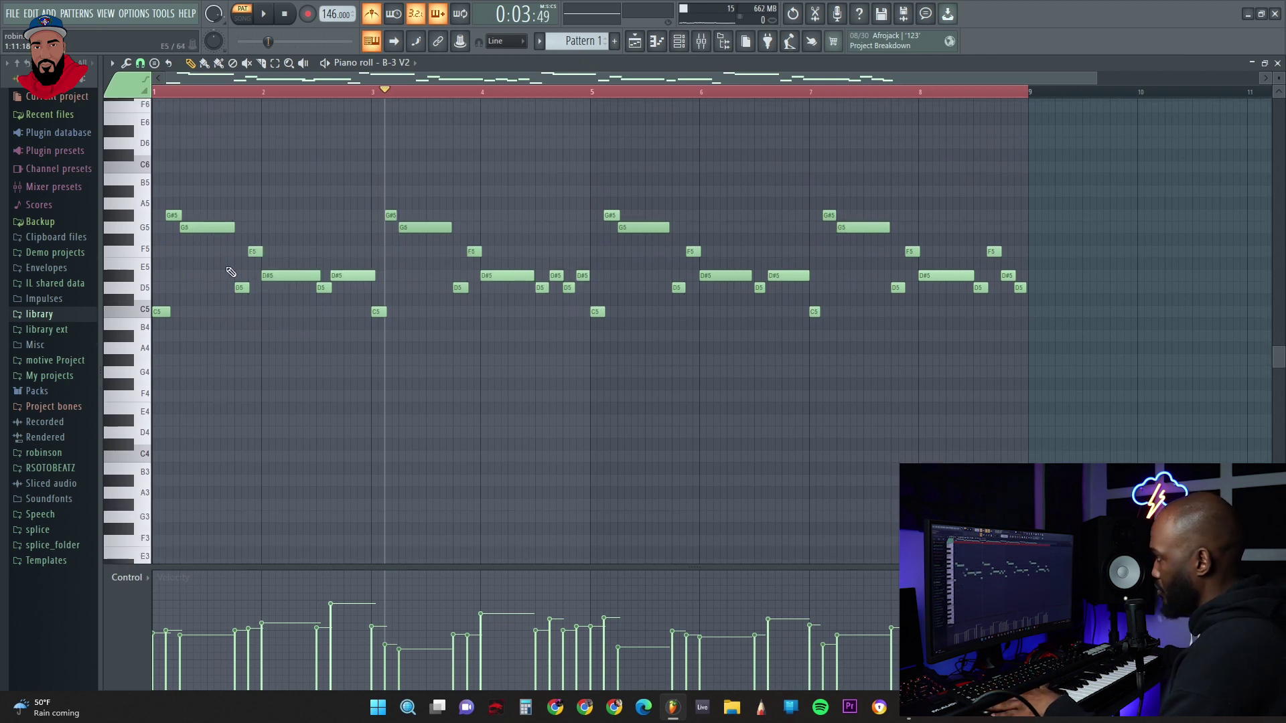
drag(170, 457, 259, 458)
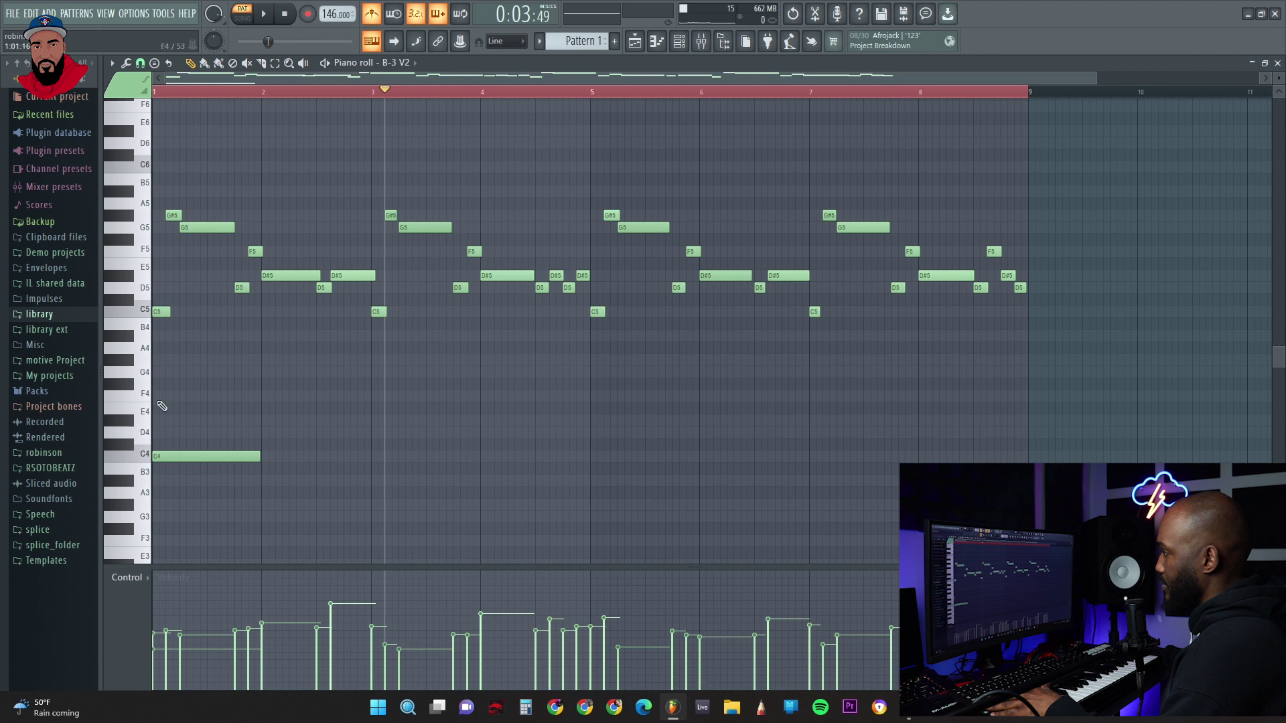
click(160, 372)
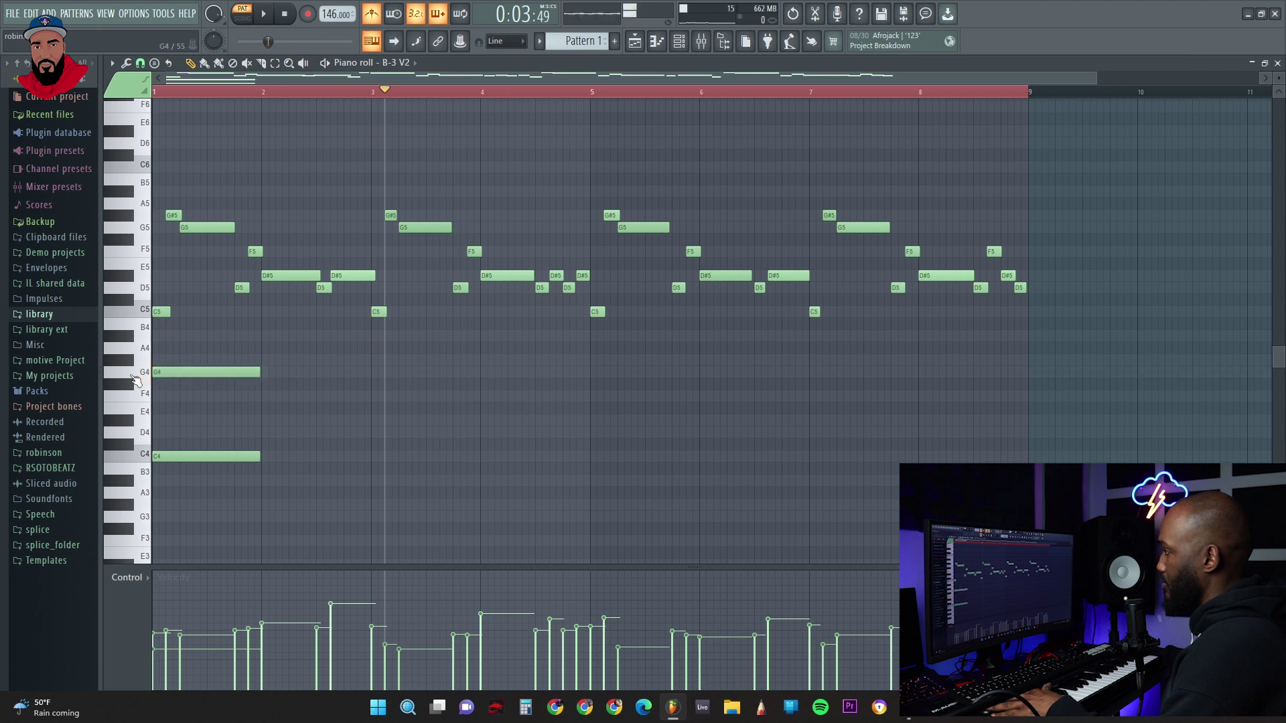
key(space)
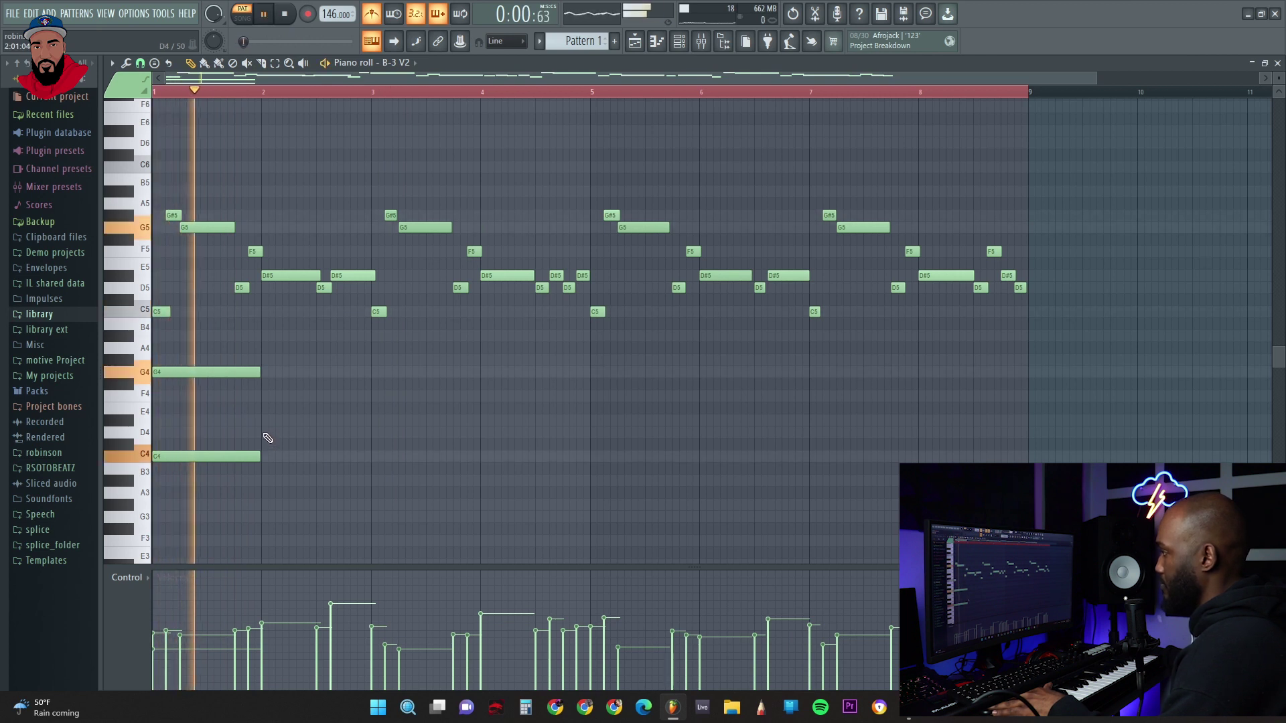
key(space)
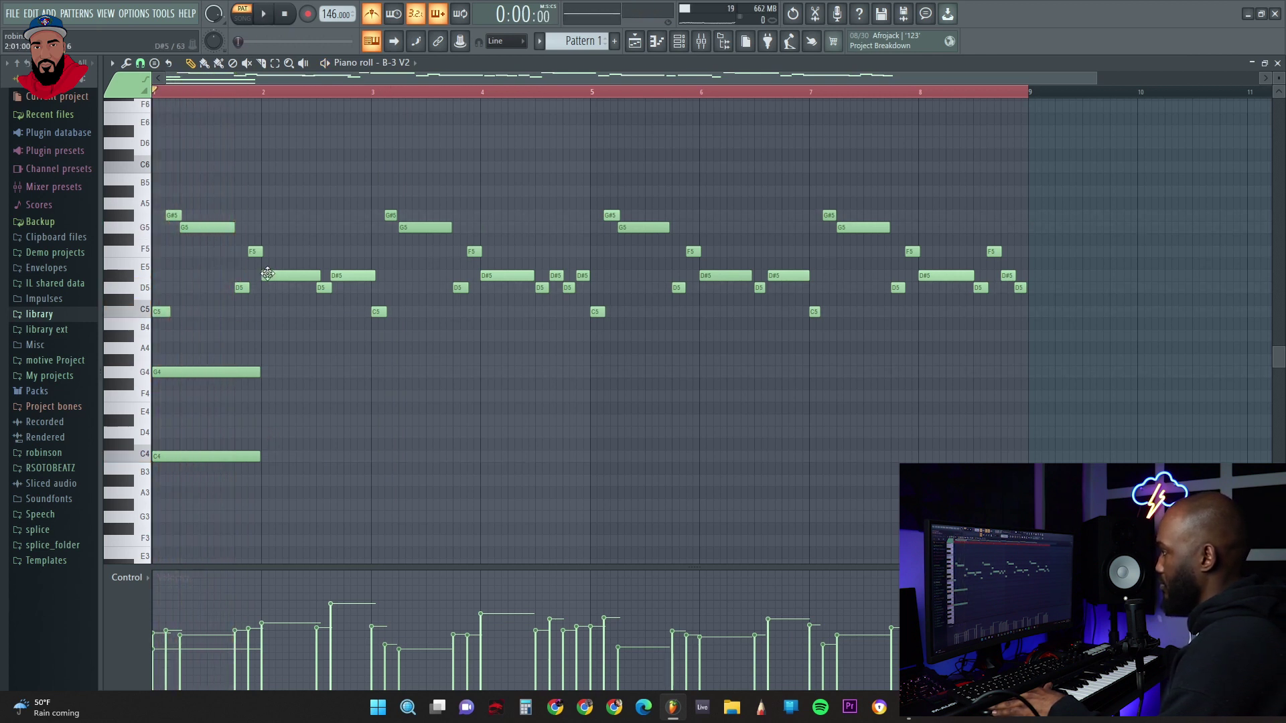
Add a second chord of one-bar D#4 and A#4 notes at the start of bar 2 and play it back
click(263, 420)
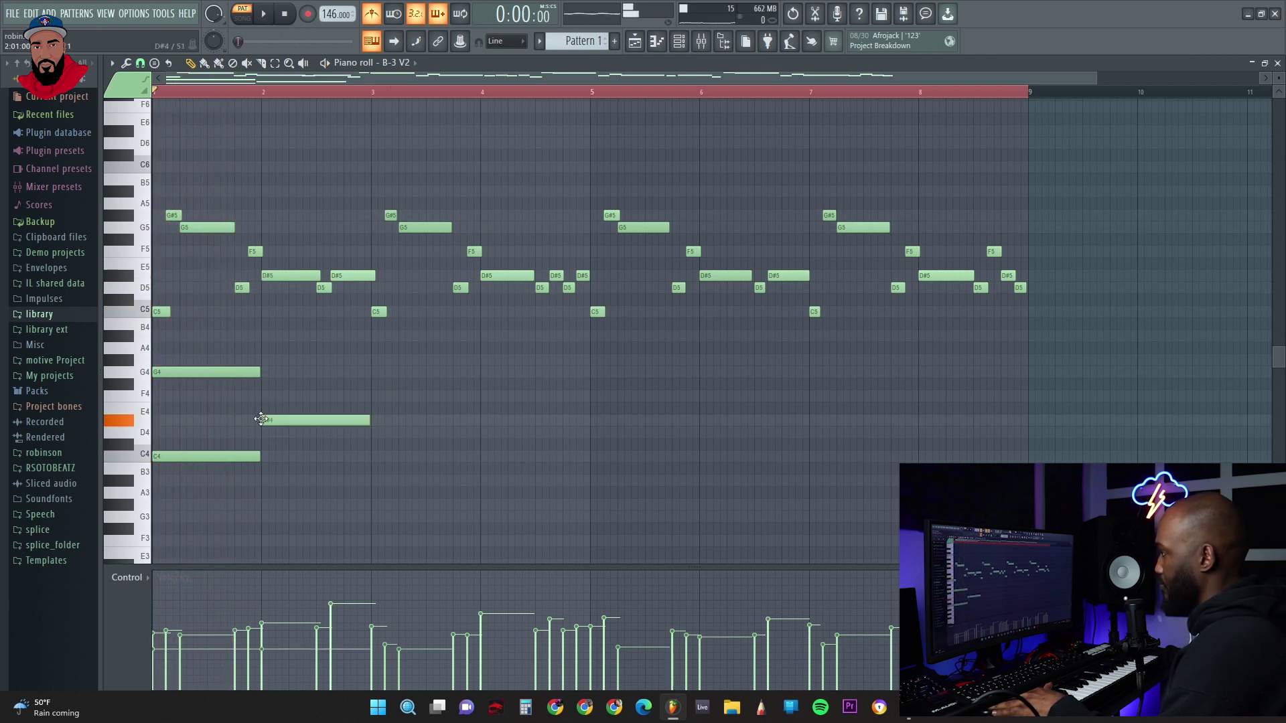
drag(270, 376, 362, 372)
drag(284, 373, 294, 325)
key(space)
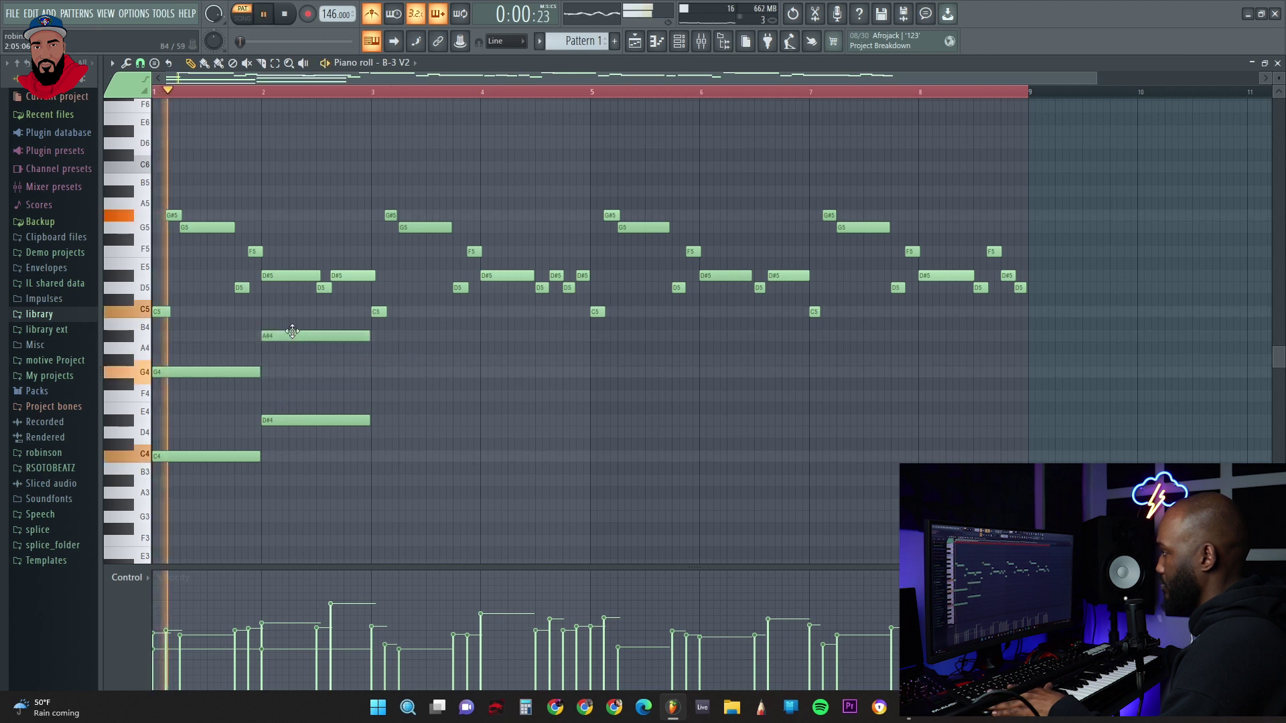
key(space)
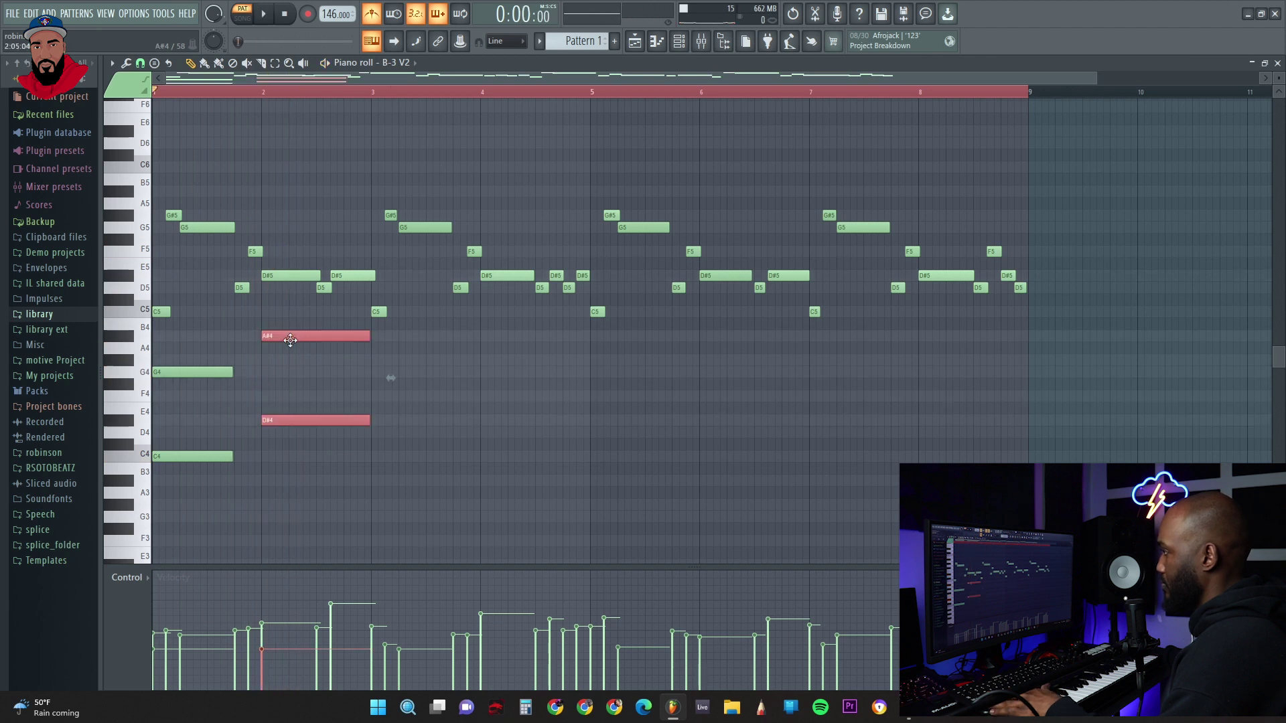
Move the D#4 and A#4 chord earlier to start right after the shortened first chord, and play the result
drag(290, 342, 262, 342)
key(space)
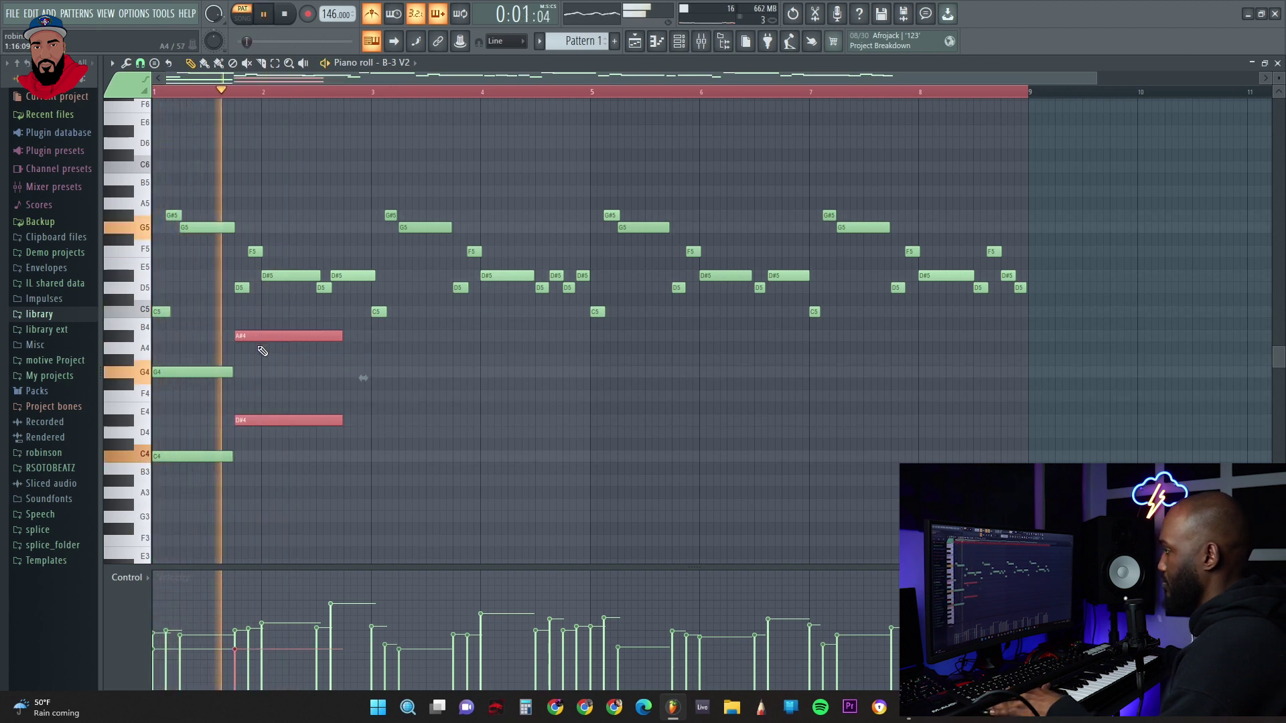
key(space)
Lower the second chord's A#4 note by one octave to A#3 and play the two chords
click(335, 360)
click(316, 335)
key(ctrl+Down)
key(space)
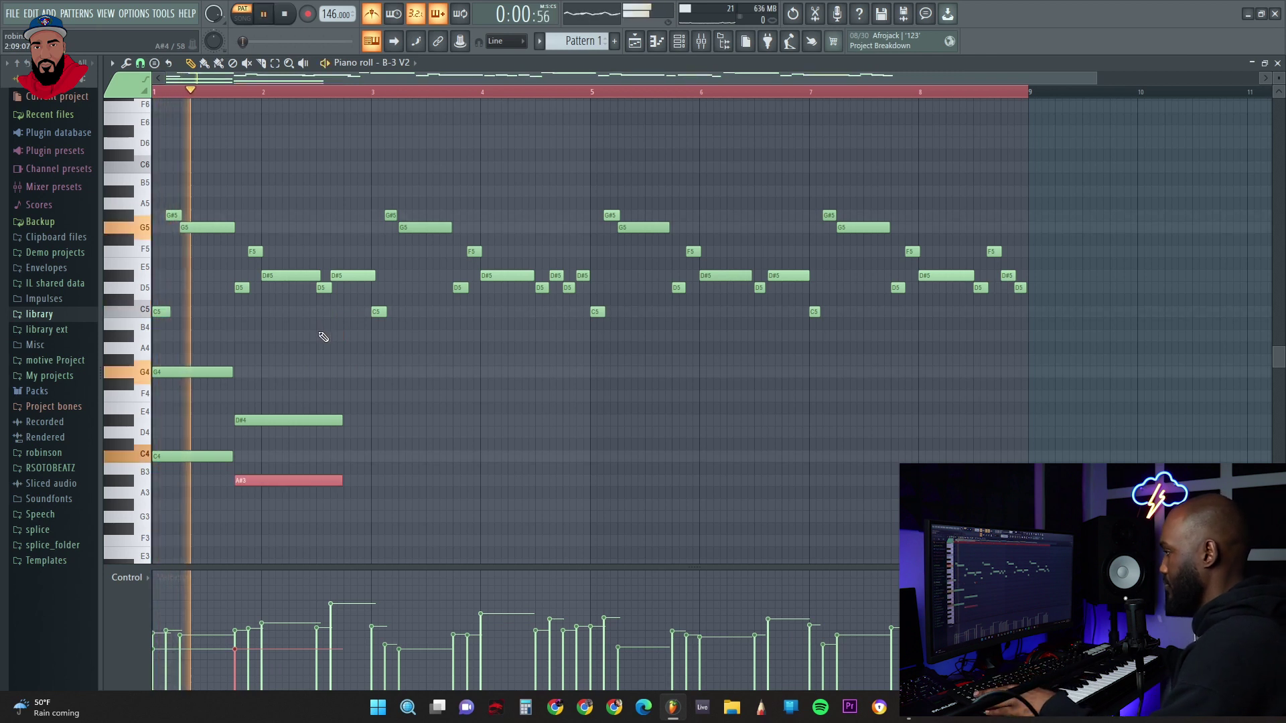
key(space)
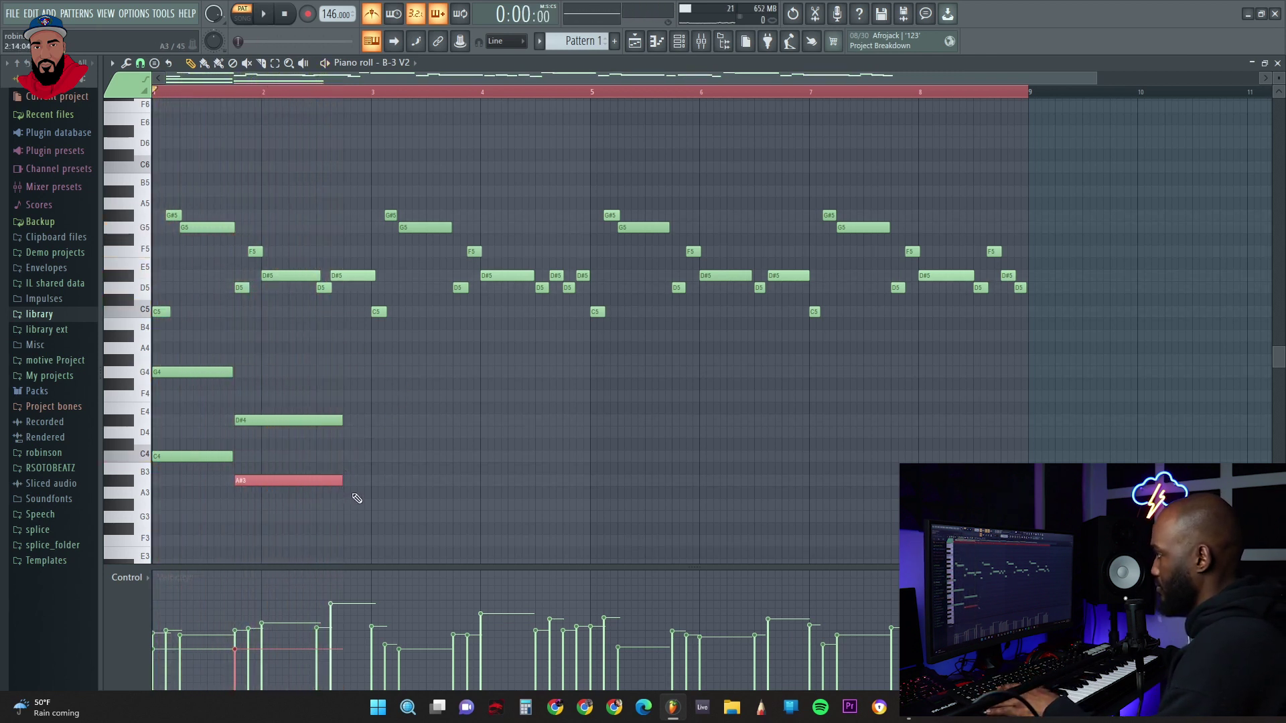
Add a third chord of one-bar D4 and G#3 notes directly after the second chord
drag(374, 495, 332, 395)
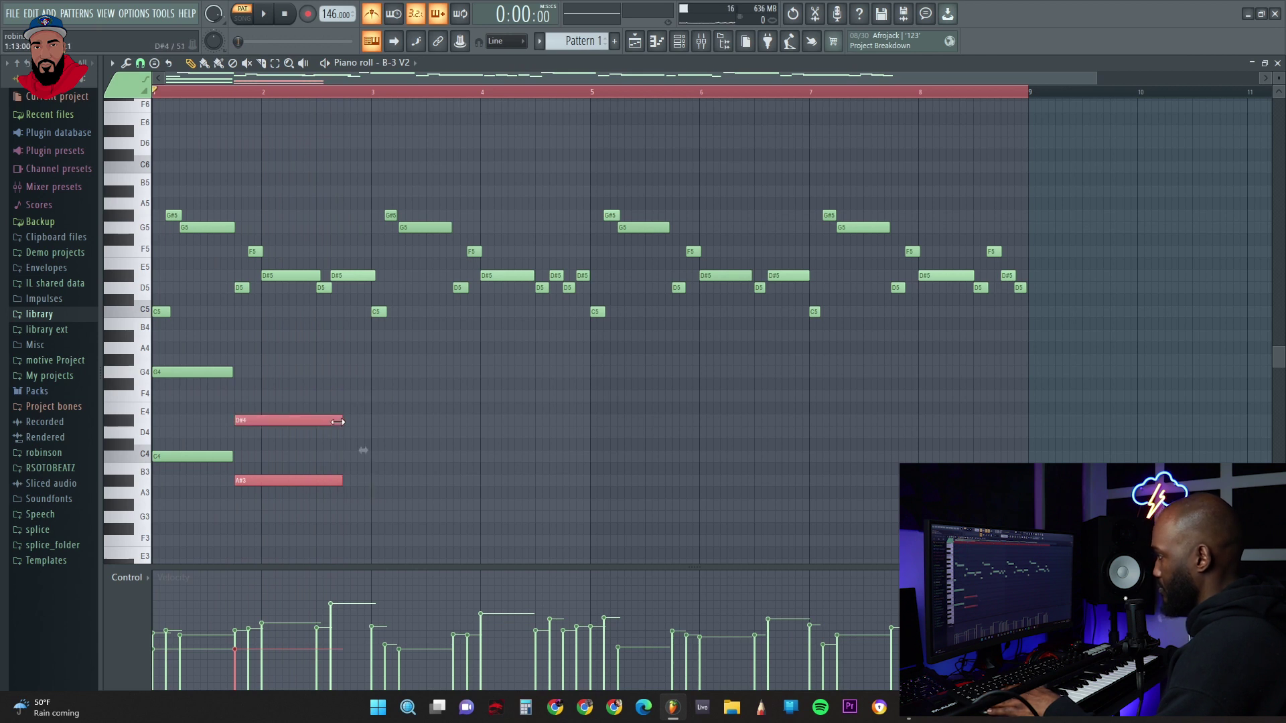
click(350, 434)
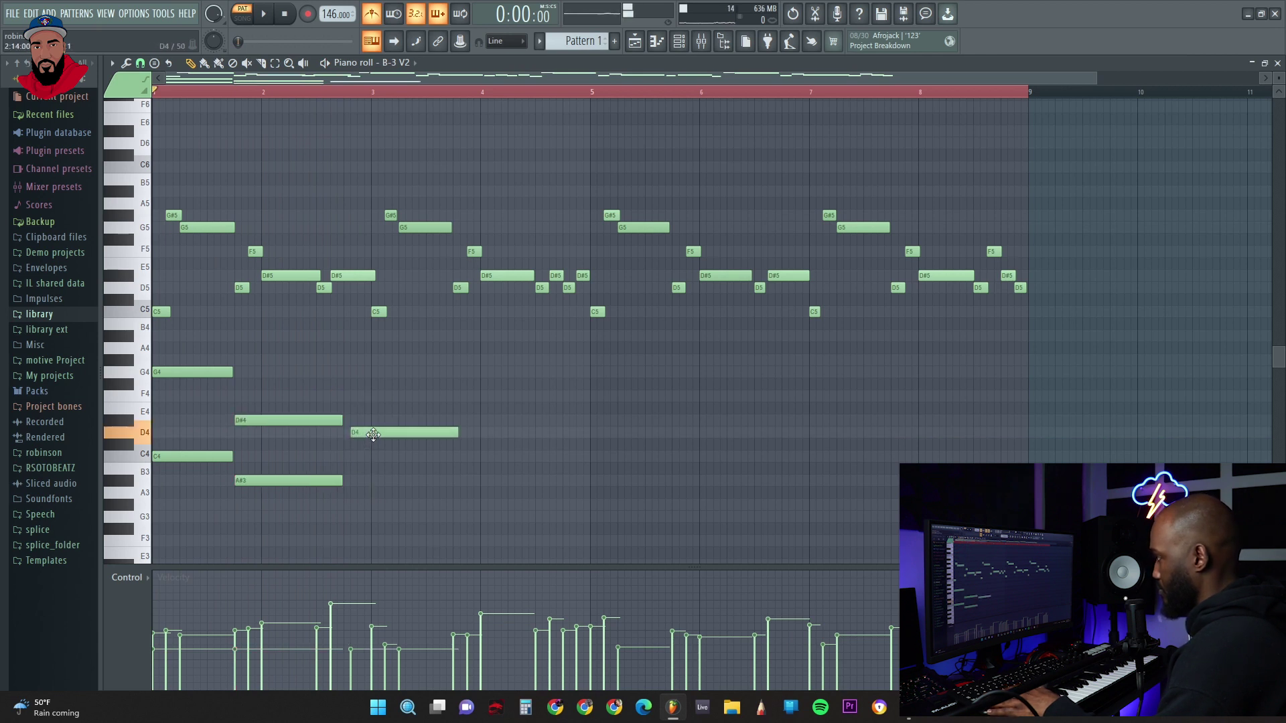
click(342, 394)
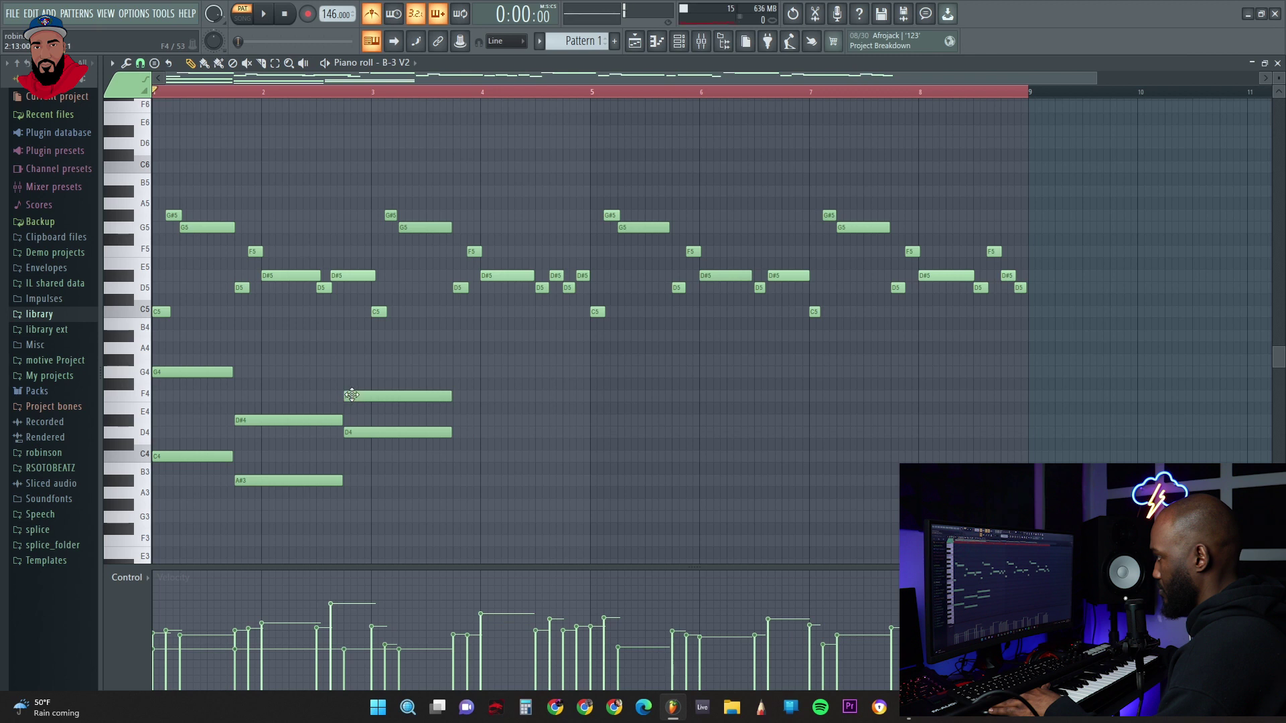
drag(352, 396, 355, 354)
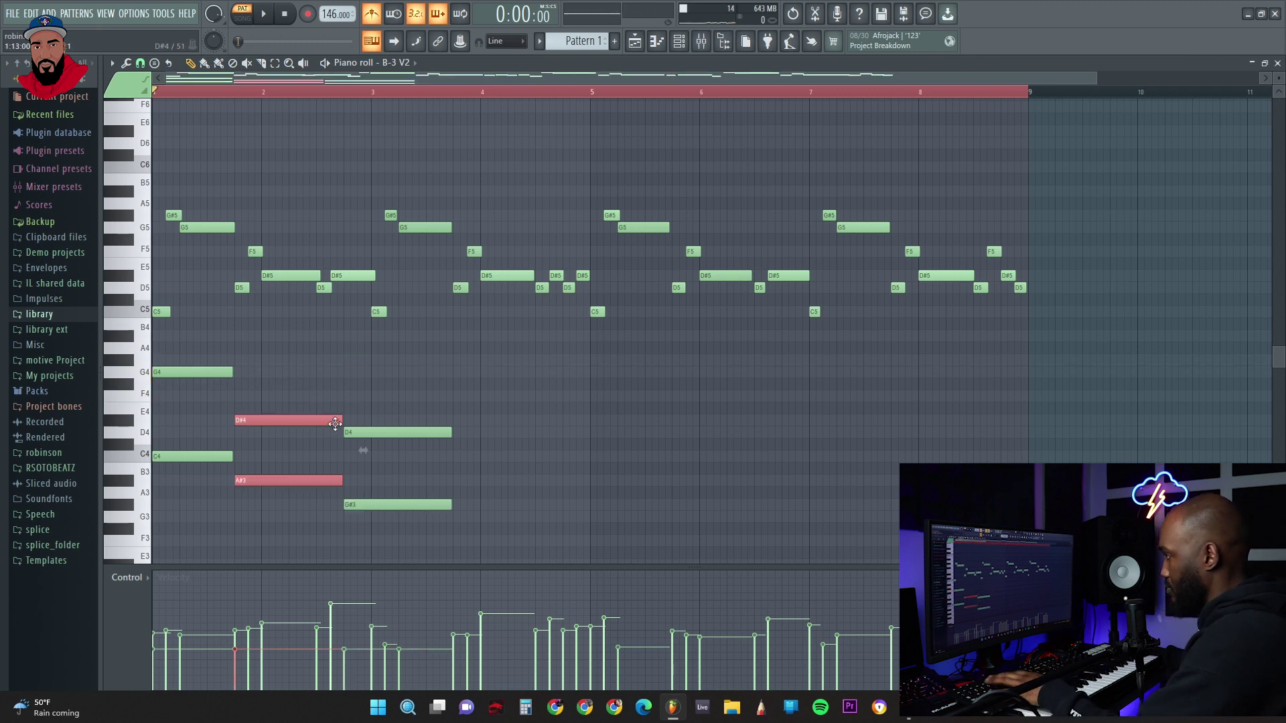
Place the third chord directly after the second chord, shortened to the first chord's length, and raise the third chord's G#3 note to G#4
ctrl+drag(428, 522, 334, 432)
ctrl+click(363, 525)
ctrl+drag(366, 528, 344, 493)
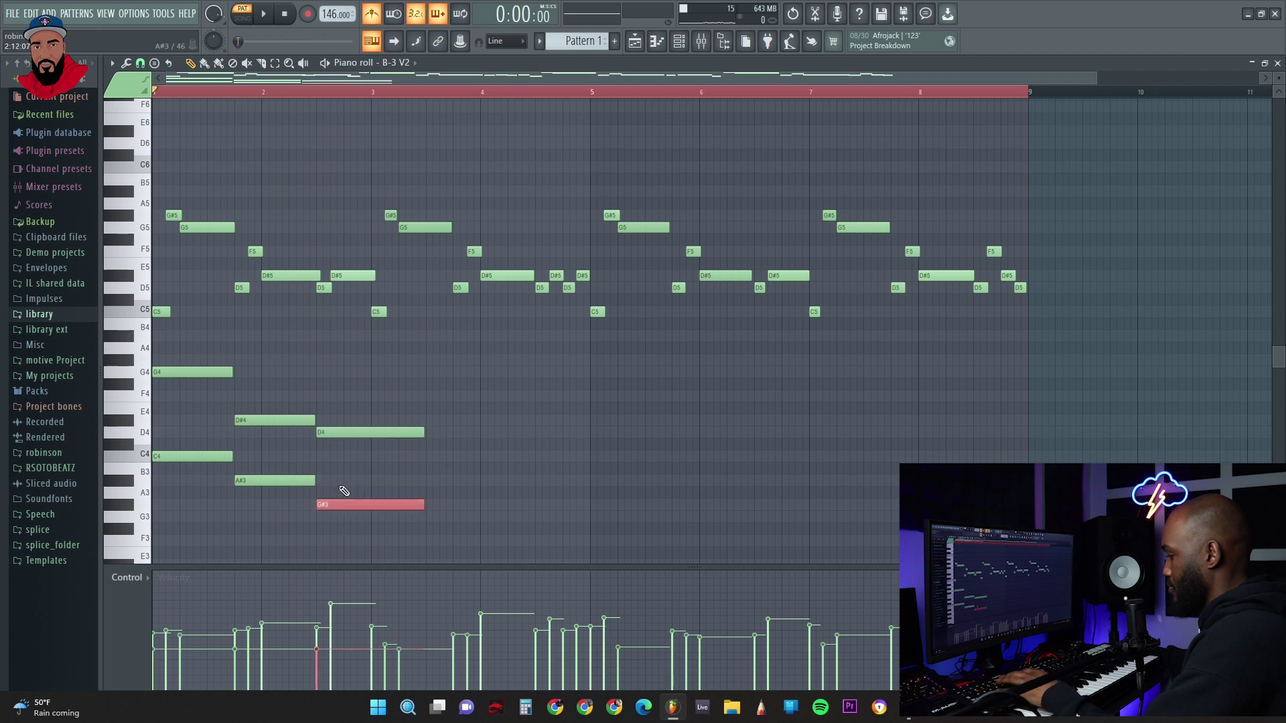
key(ctrl+Up)
key(space)
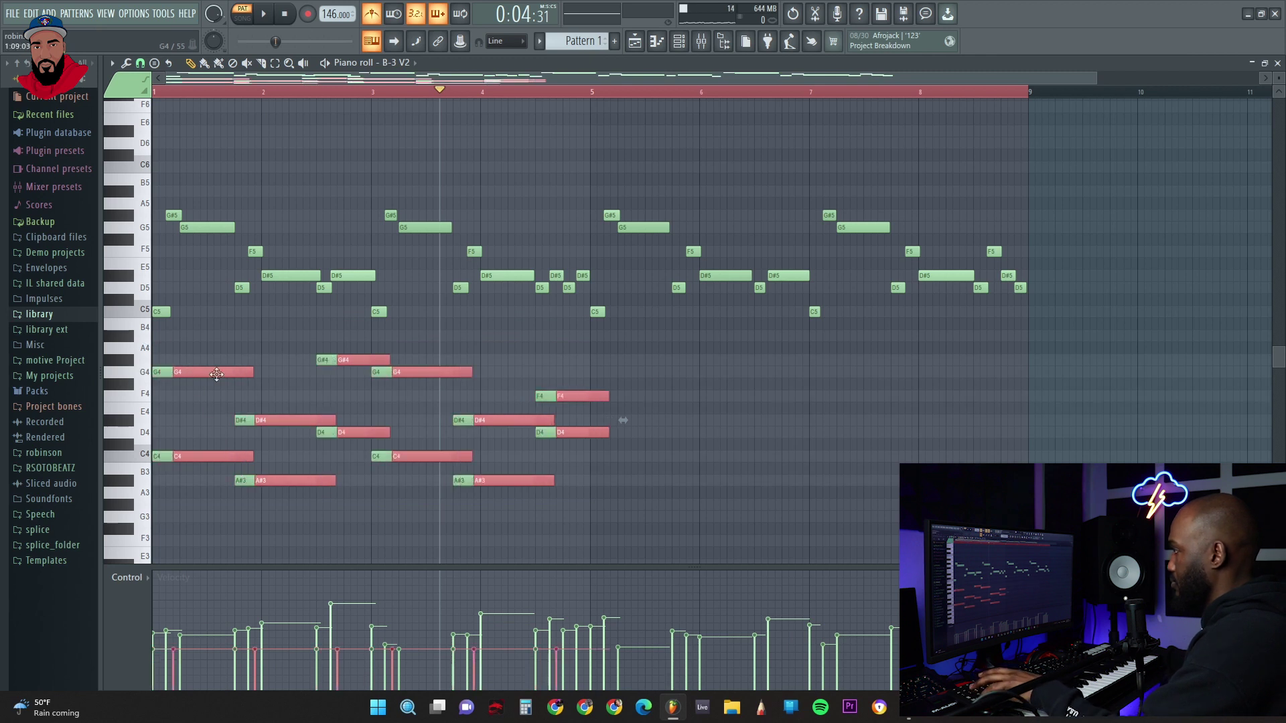
Duplicate the four-bar chord progression so the copy starts at bar 5, and play the pattern
drag(216, 374, 638, 379)
key(space)
scroll(638, 378, down, 1)
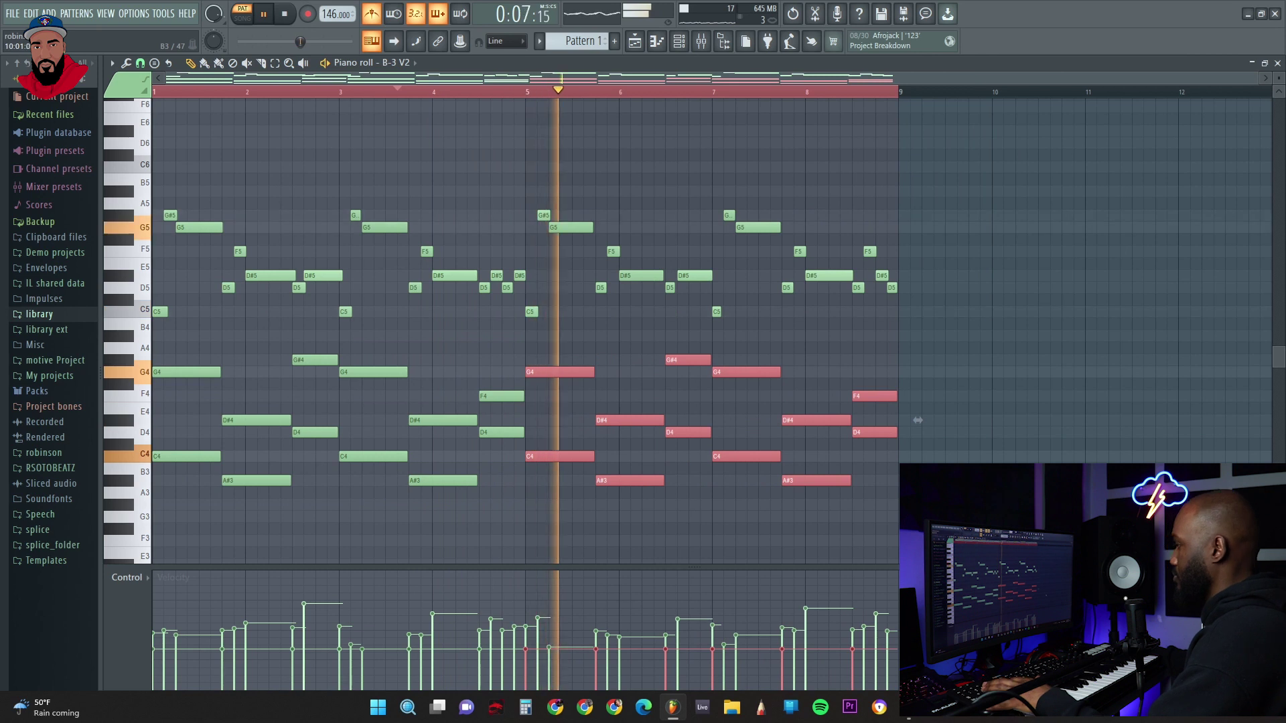
Copy all the chord notes below the B-3 V2 melody into the Sampler channel's piano roll
drag(953, 509, 155, 359)
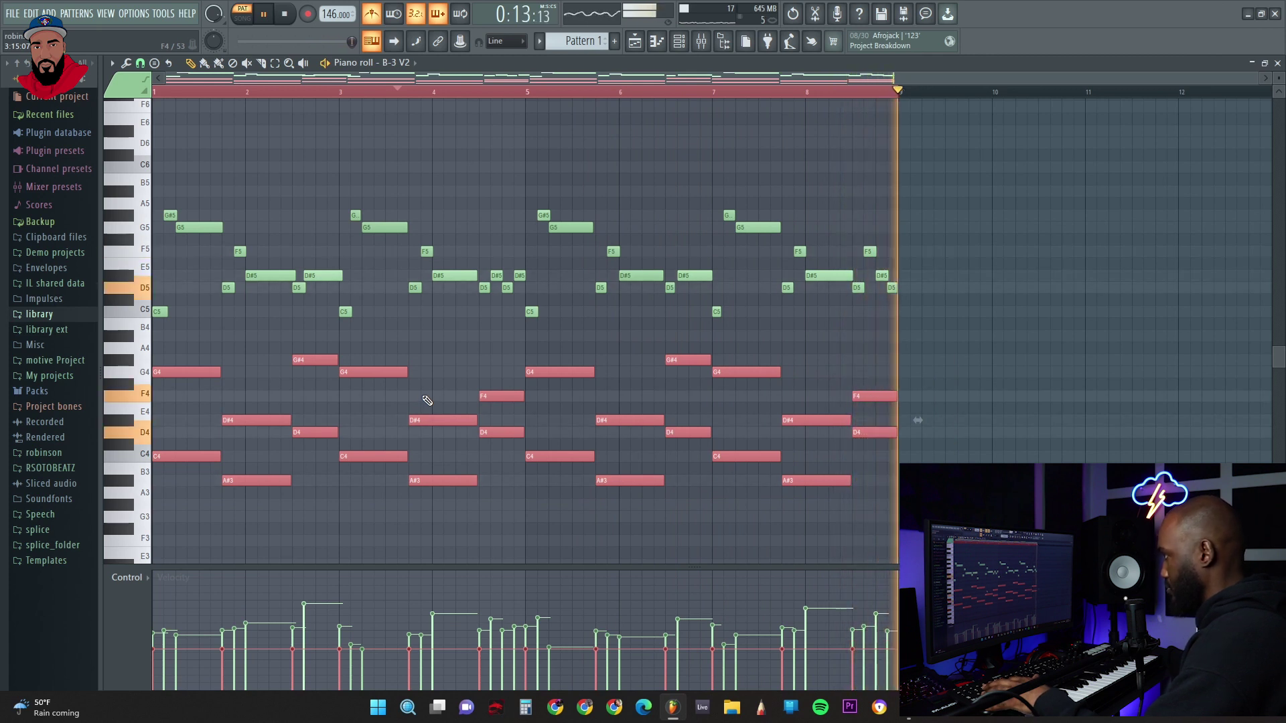
key(space)
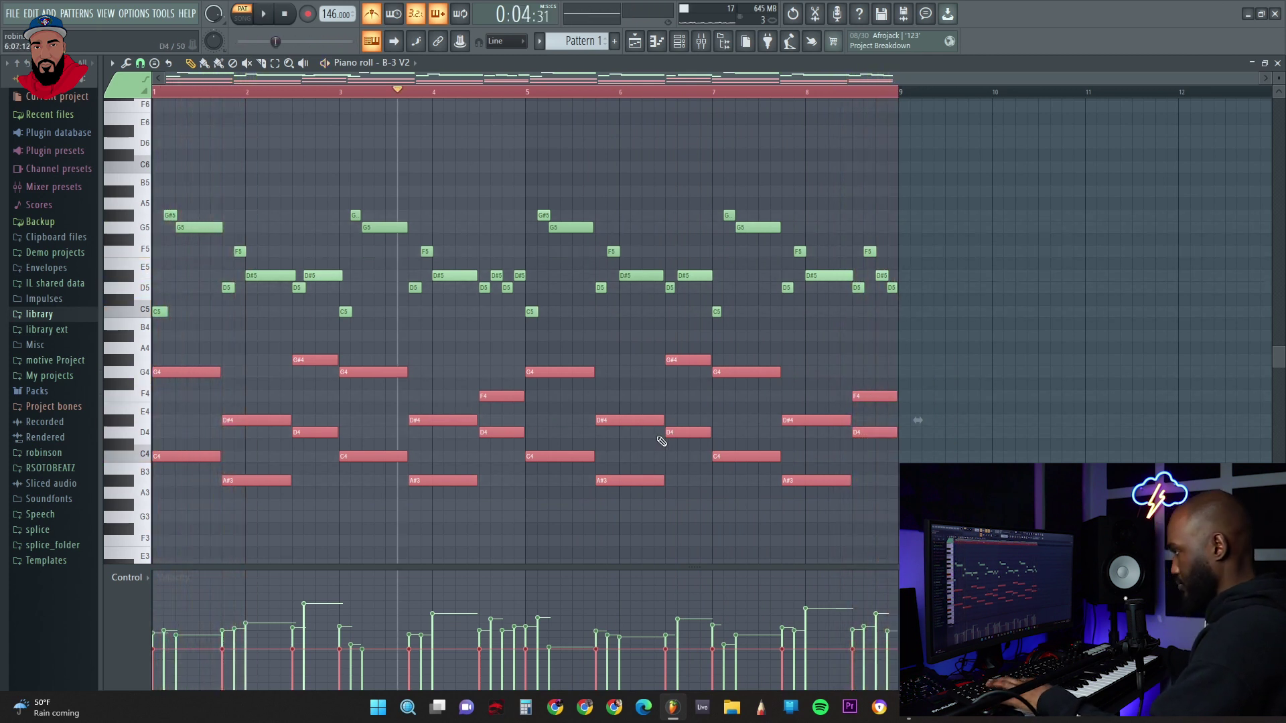
drag(968, 521, 154, 353)
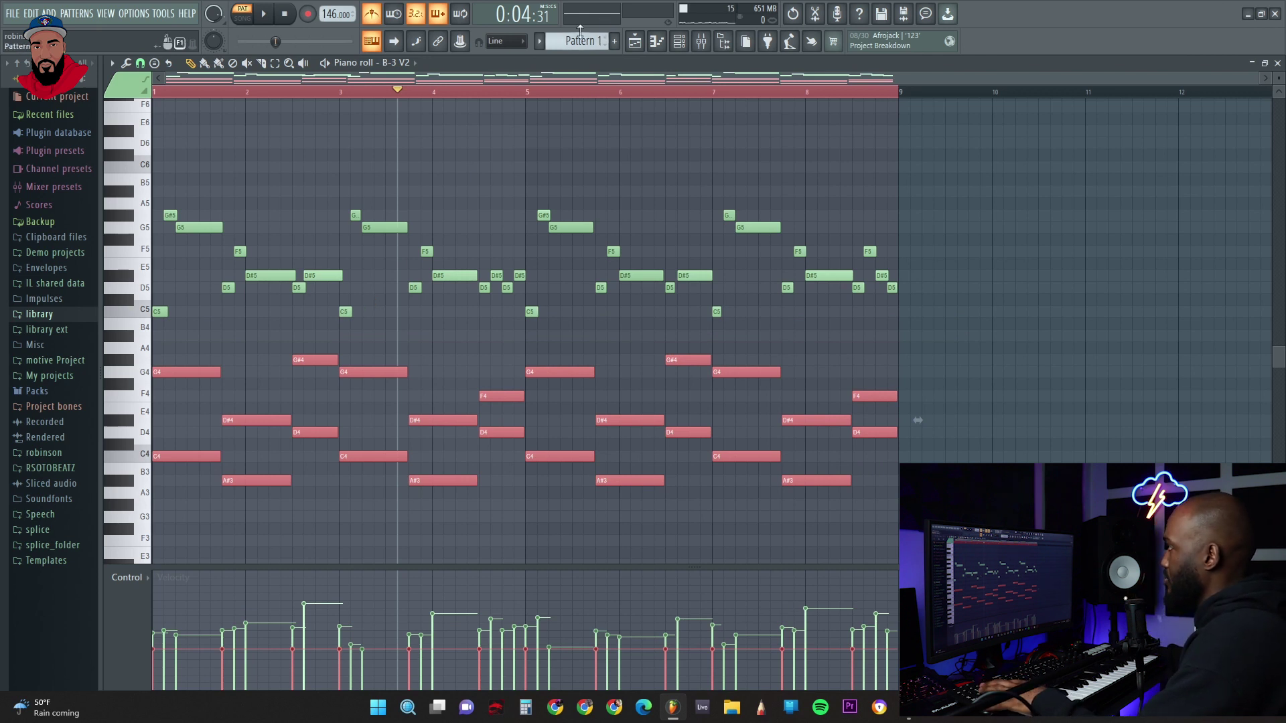
key(F6)
click(267, 94)
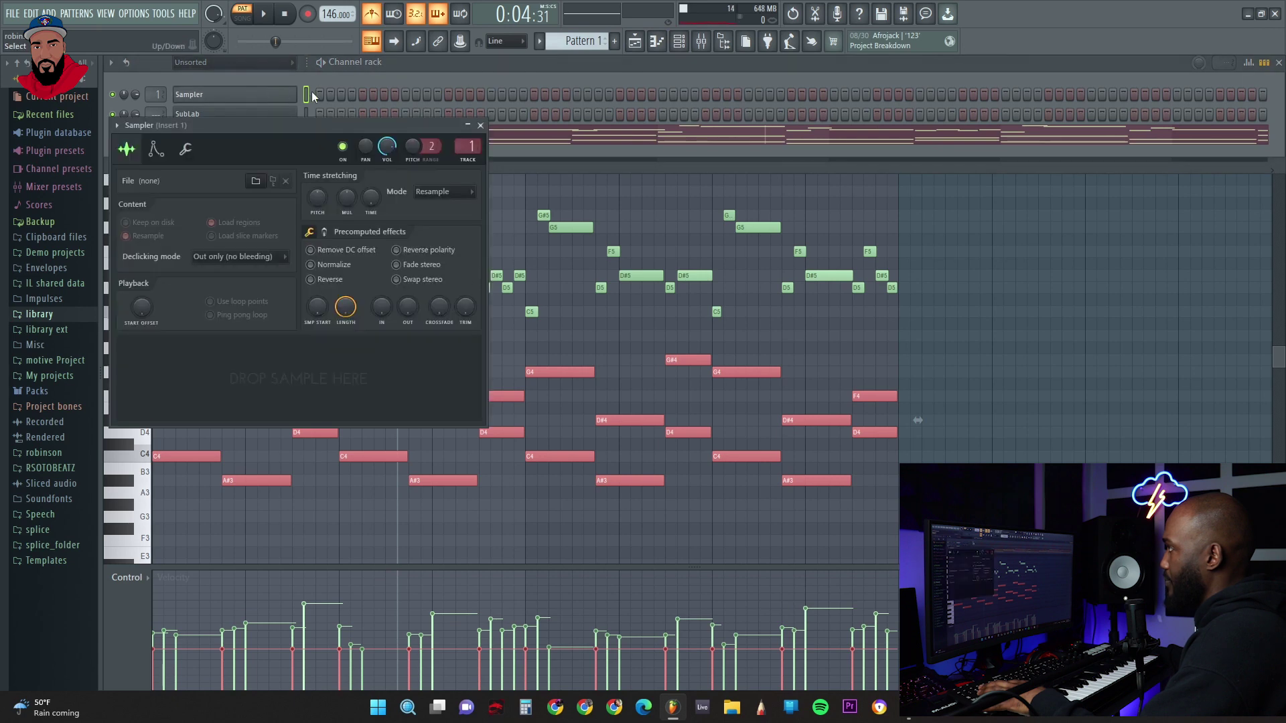
click(305, 96)
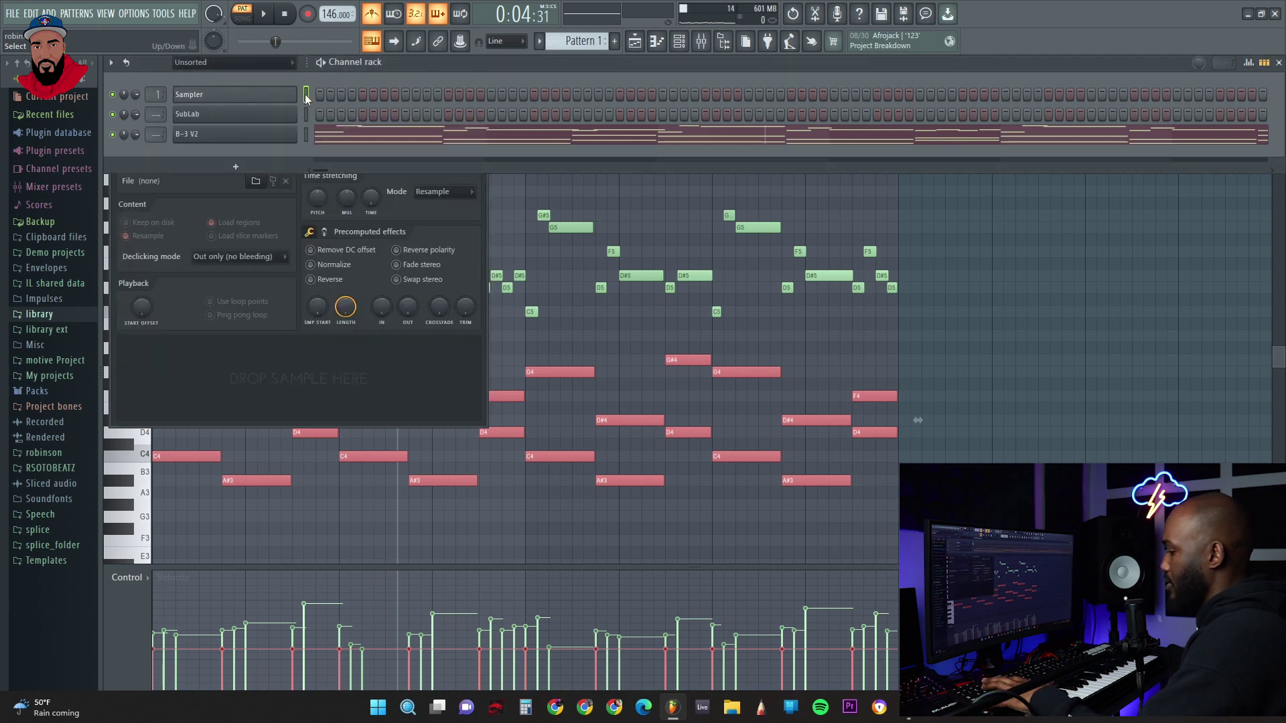
key(F7)
drag(915, 521, 177, 332)
click(405, 63)
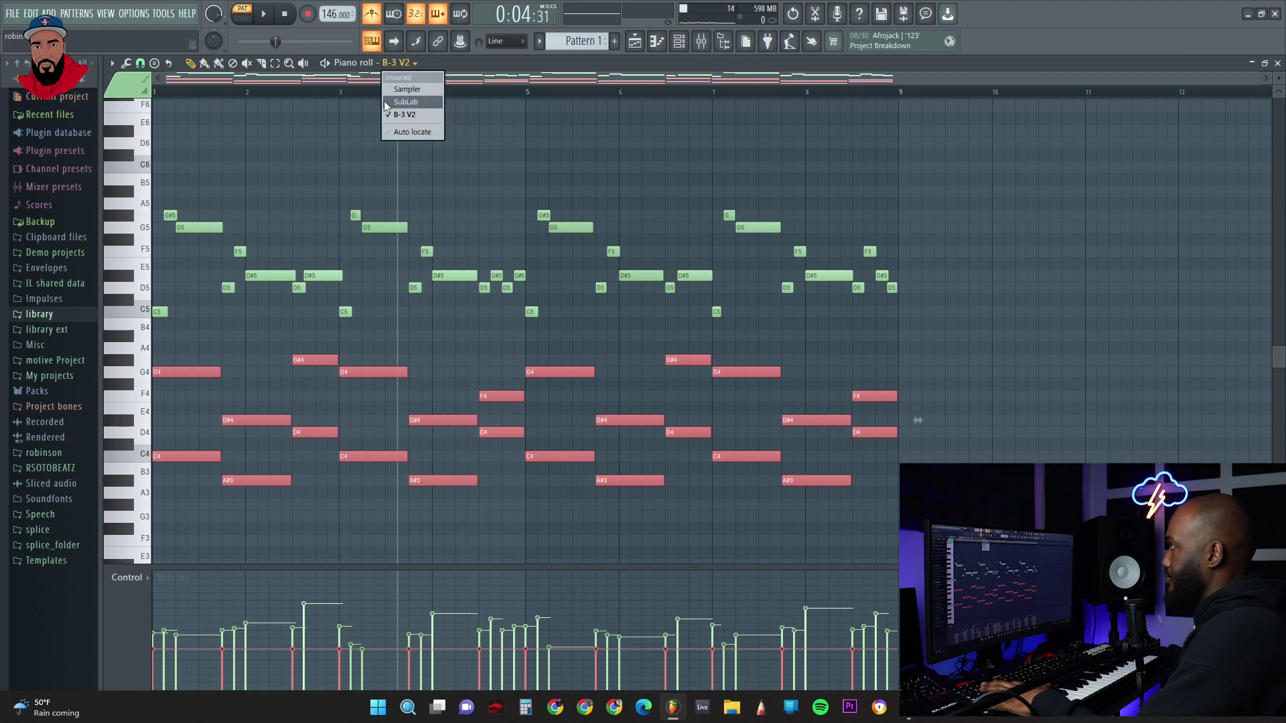
click(401, 97)
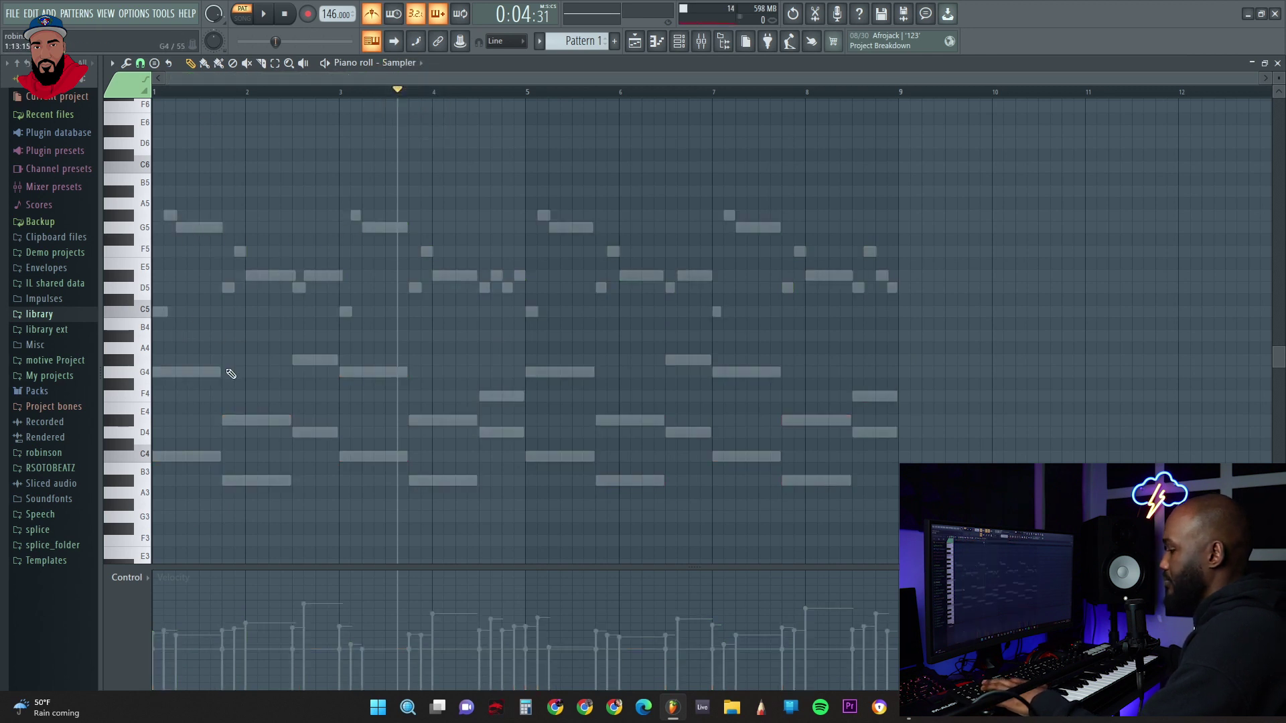
key(ctrl+v)
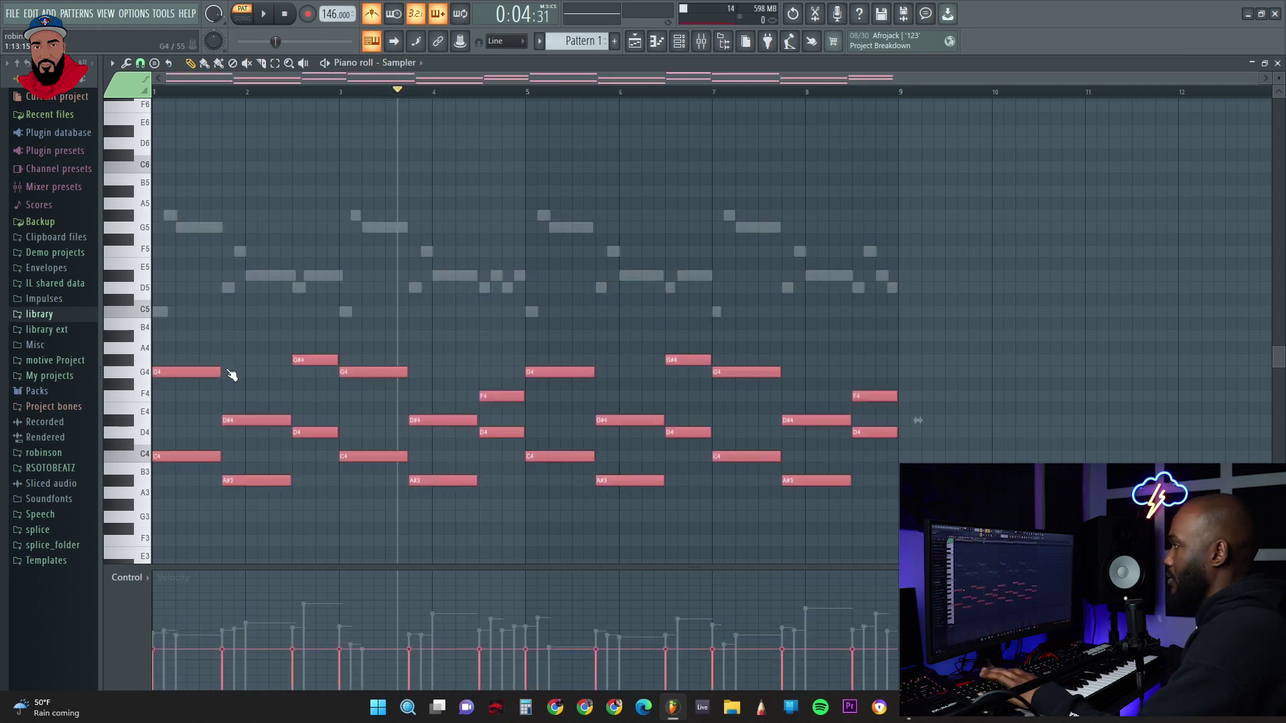
Return to the B-3 V2 piano roll and delete its chord notes, keeping only the melody
click(682, 42)
click(412, 139)
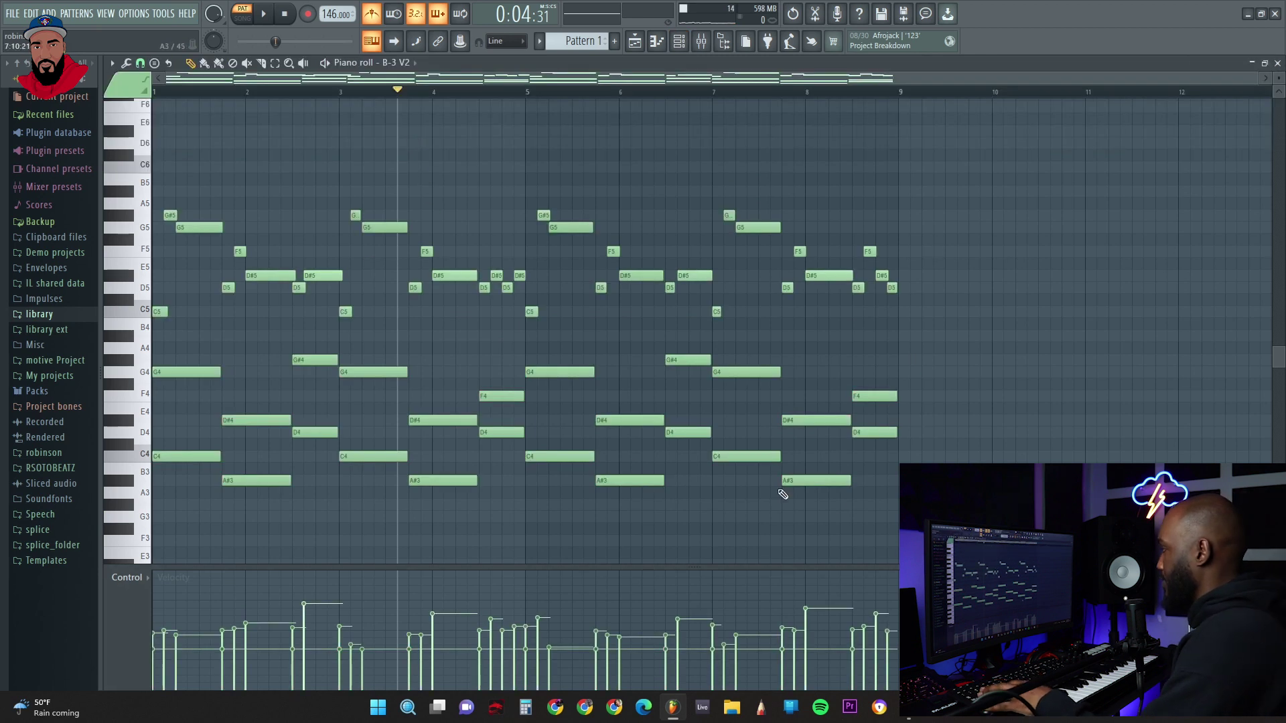
drag(911, 511, 151, 319)
key(Delete)
scroll(154, 356, down, 1)
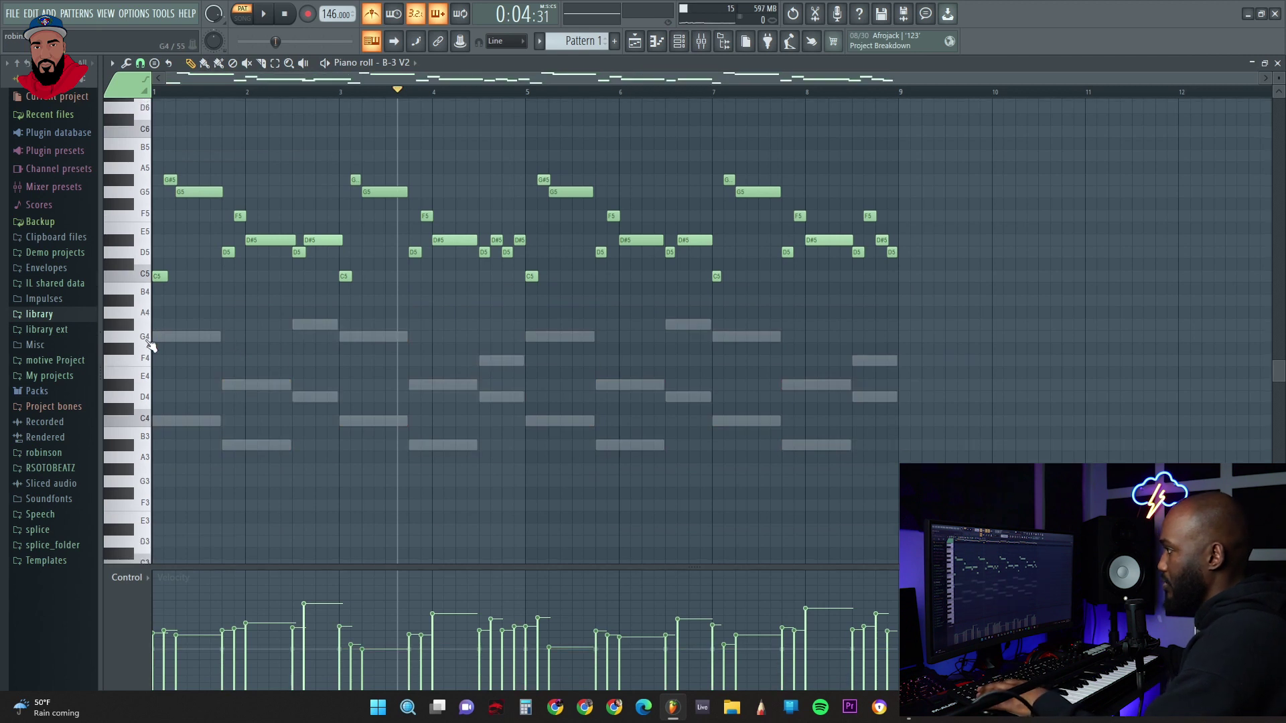
Add a lower B-3 V2 line of C4, G4 and G#4 notes from the start of bar 1 and play it
scroll(155, 348, up, 2)
click(284, 14)
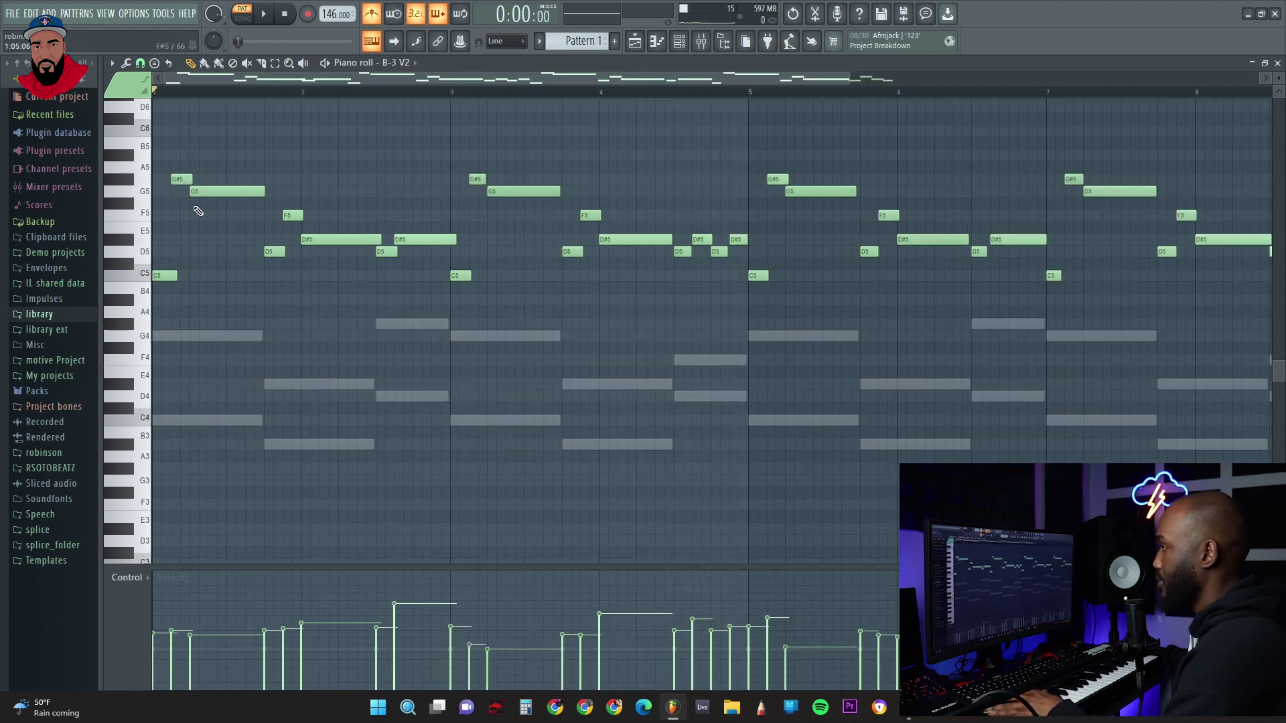
click(139, 424)
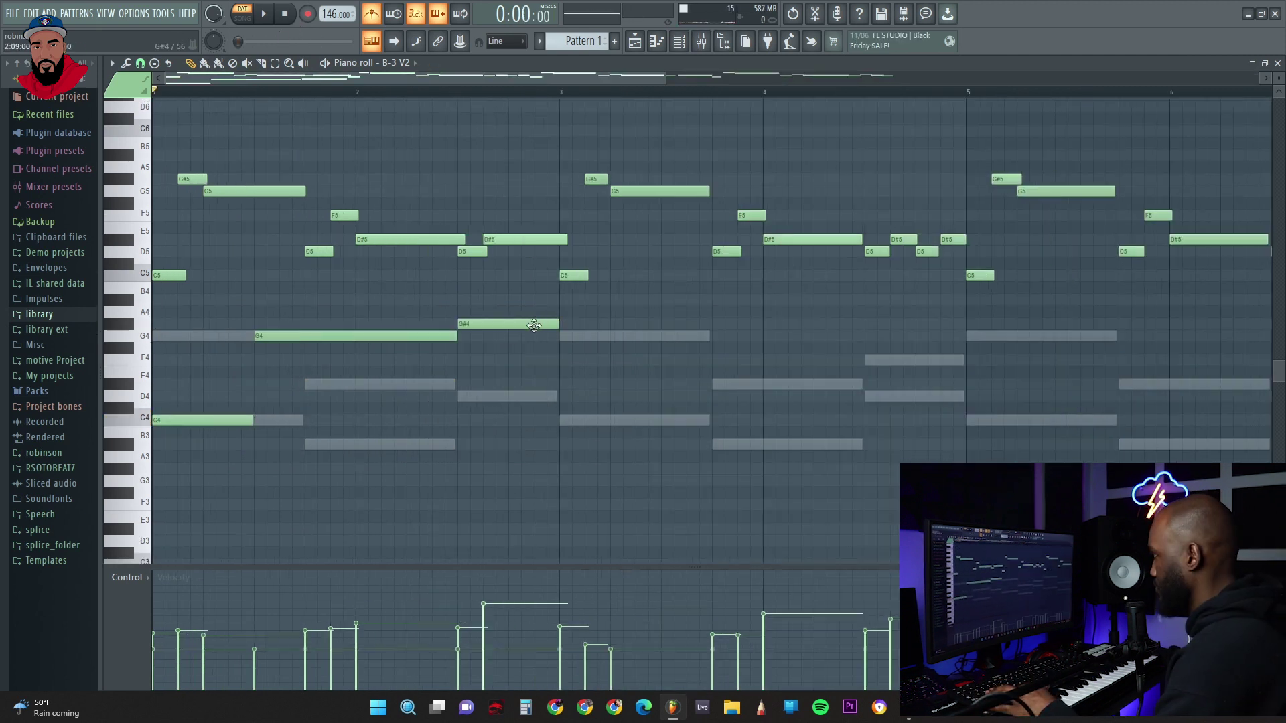
key(space)
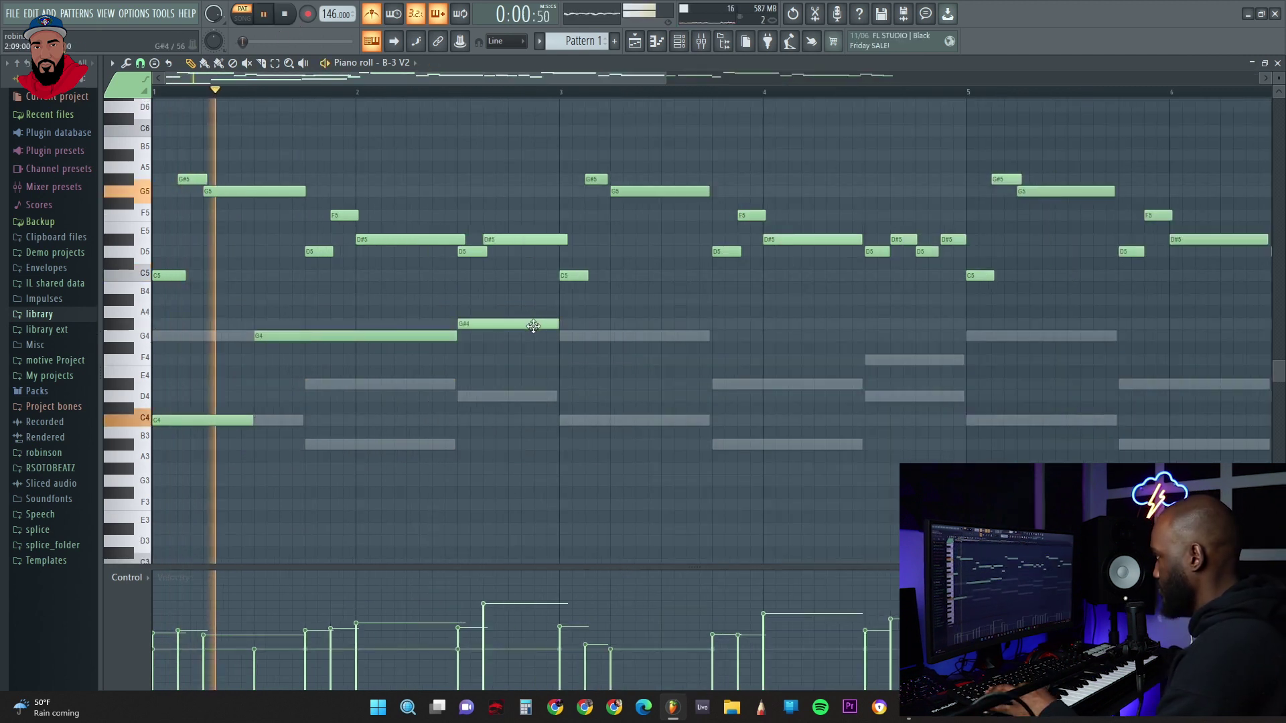
Try the lower line's G#4 note one octave down at G#3 and play it back
drag(538, 341, 522, 323)
key(ctrl+Down)
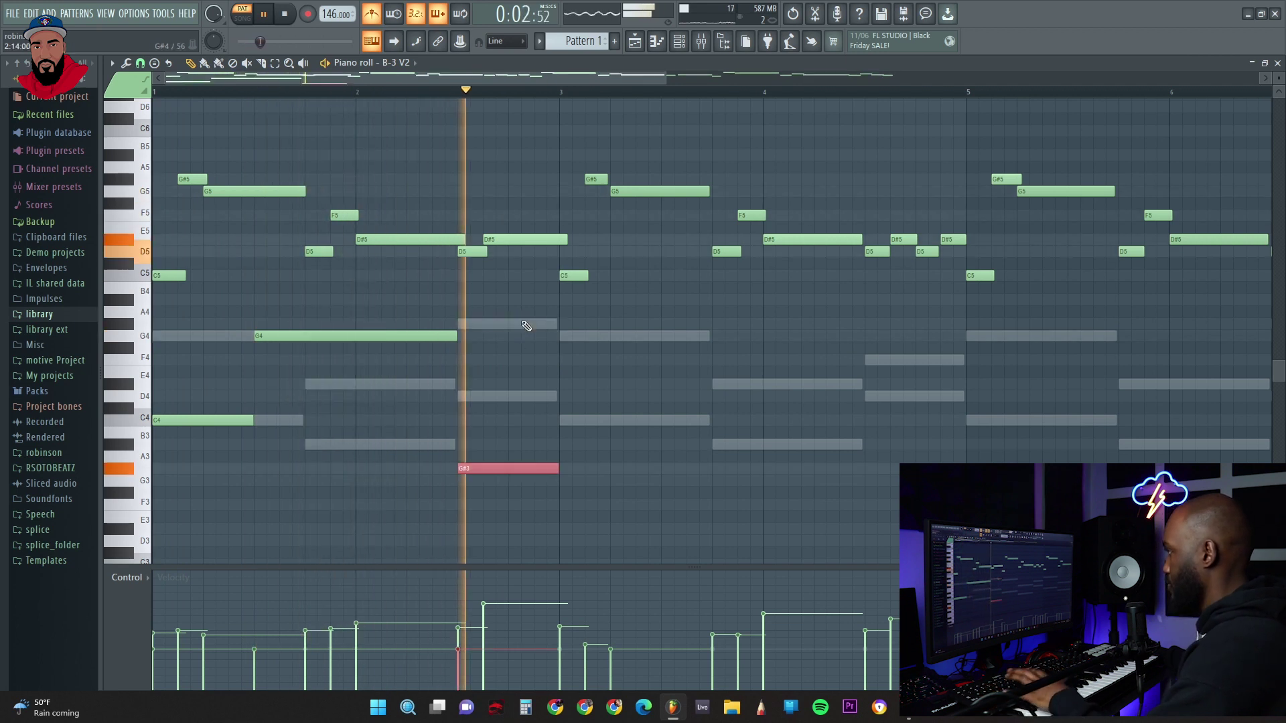
key(space)
key(space)
Move the lower line's third note to D4, halve its length, and follow it with an F4 note
drag(514, 471, 528, 392)
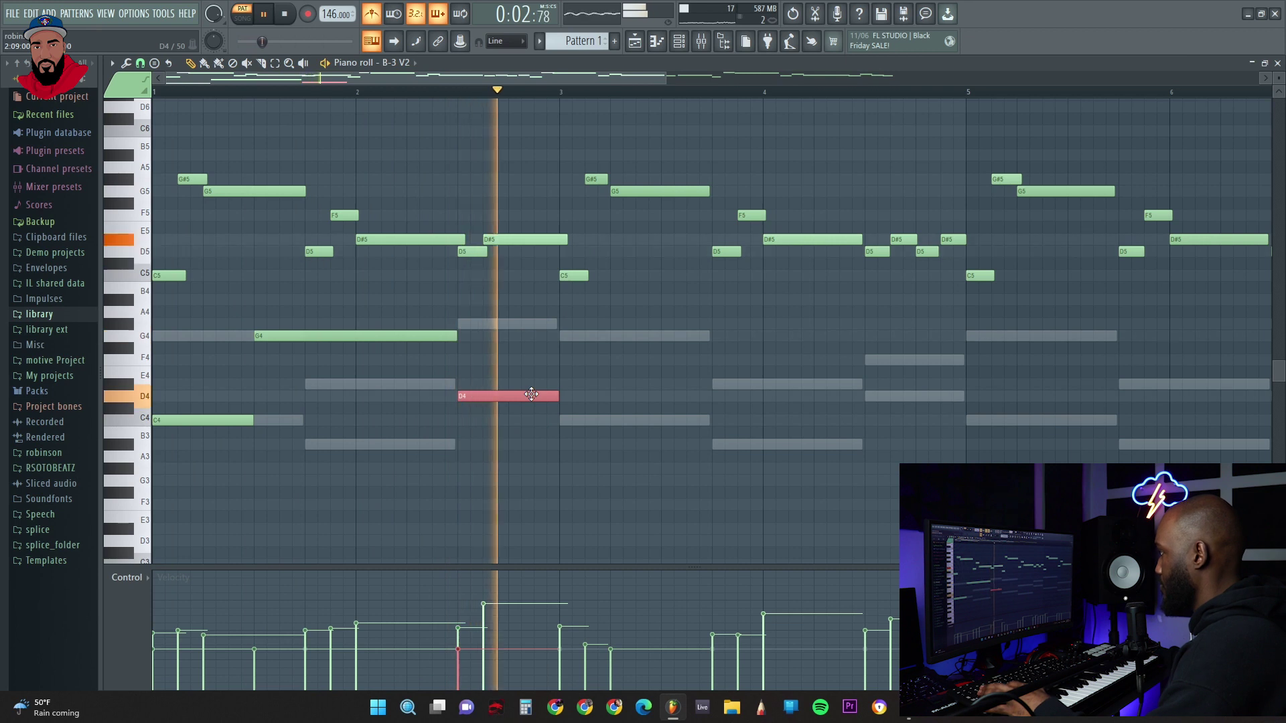
key(space)
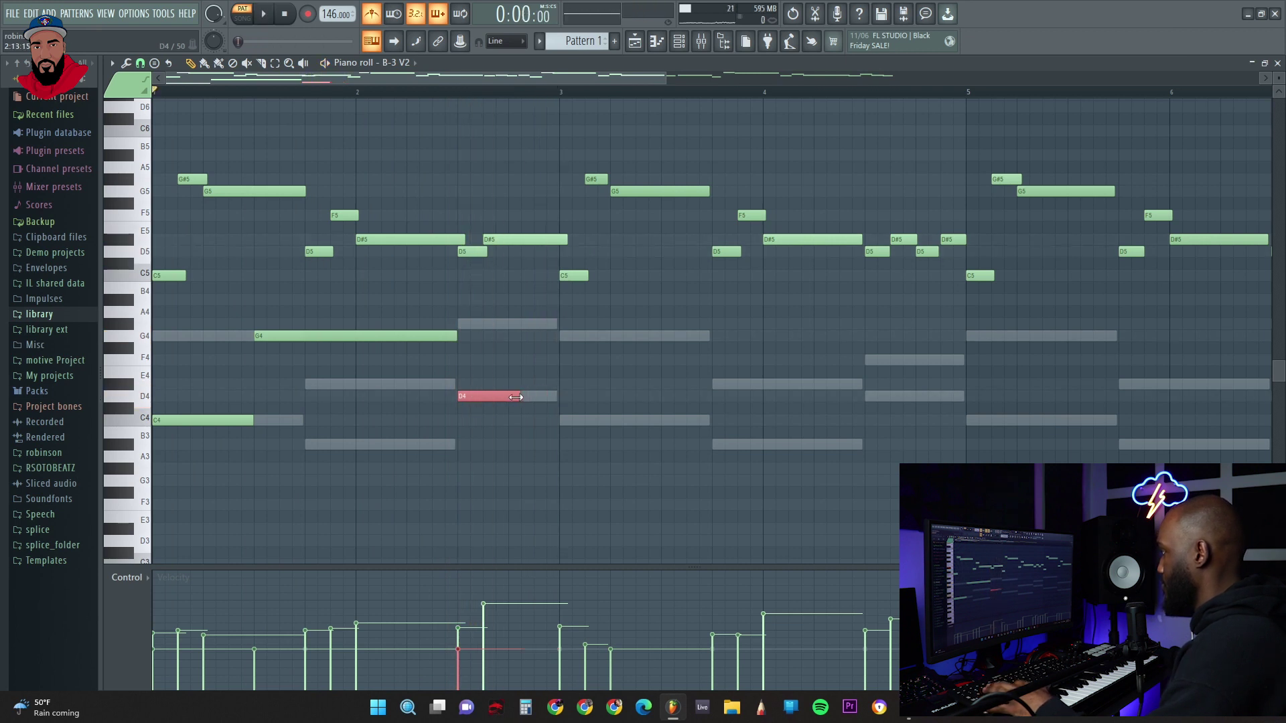
key(space)
click(516, 325)
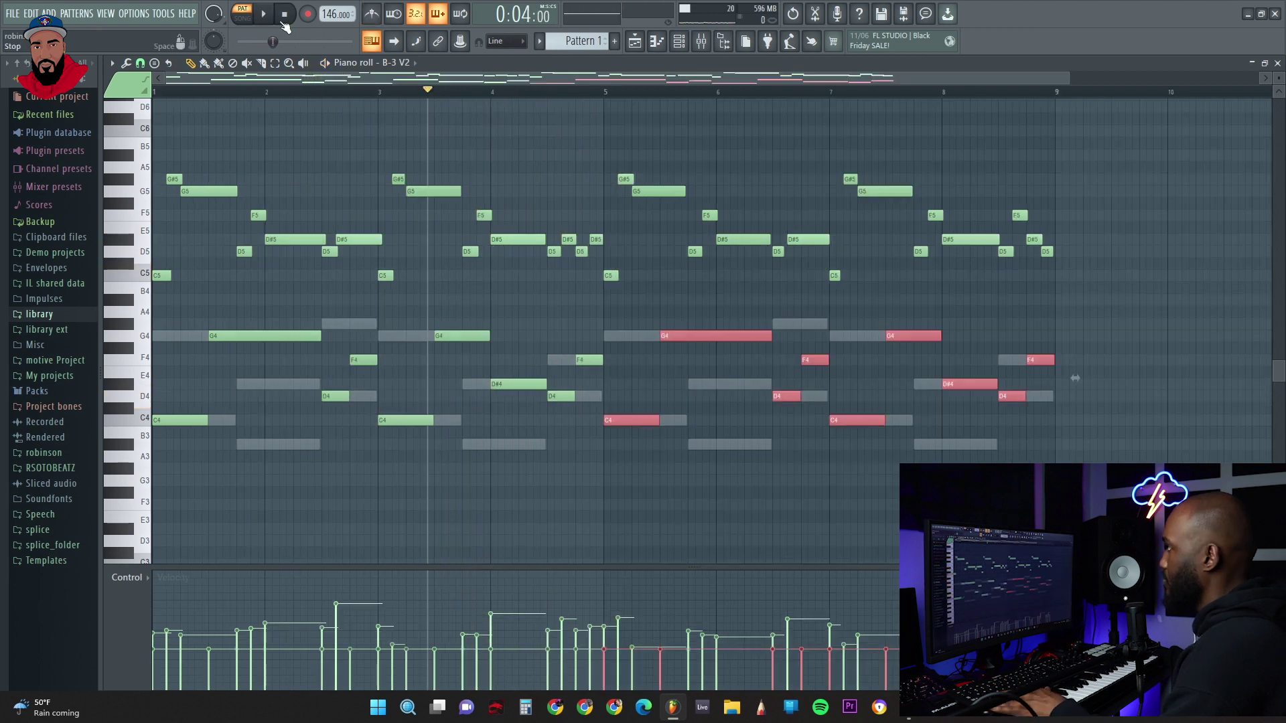
Play the pattern from the start and replace the second half of the long lower G4 notes with D#4 notes
click(285, 15)
key(space)
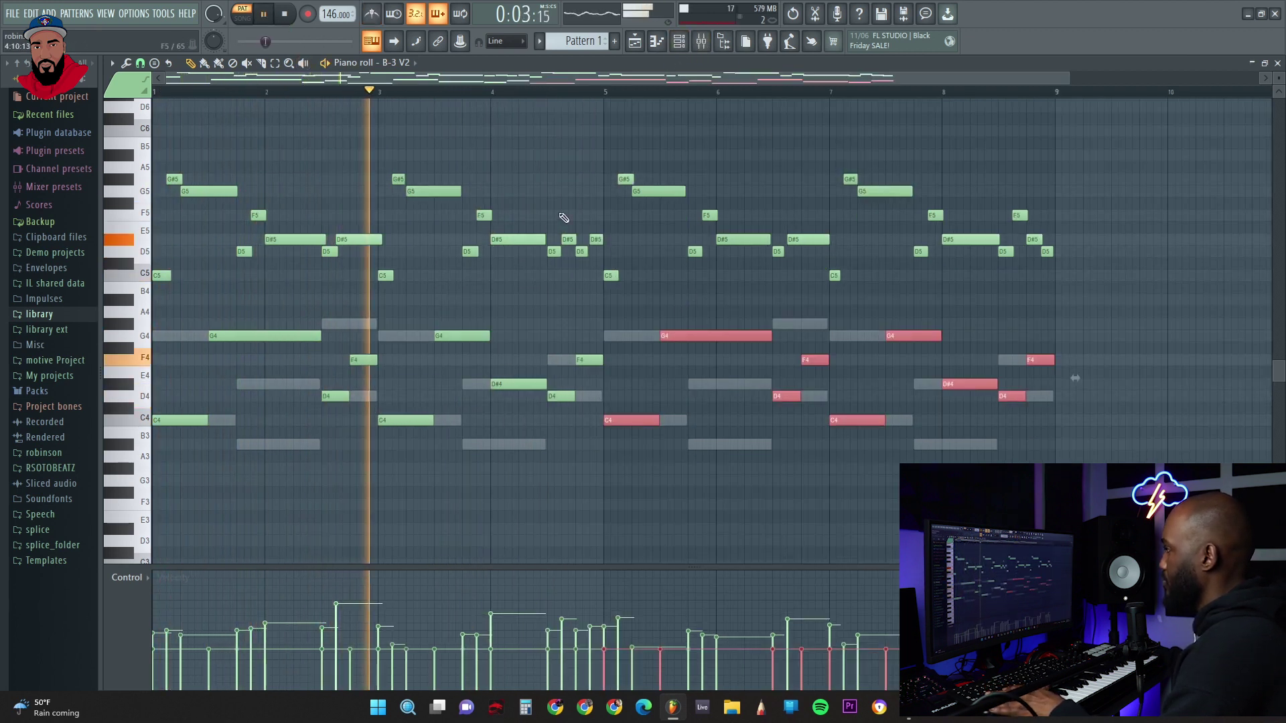
drag(321, 336, 317, 336)
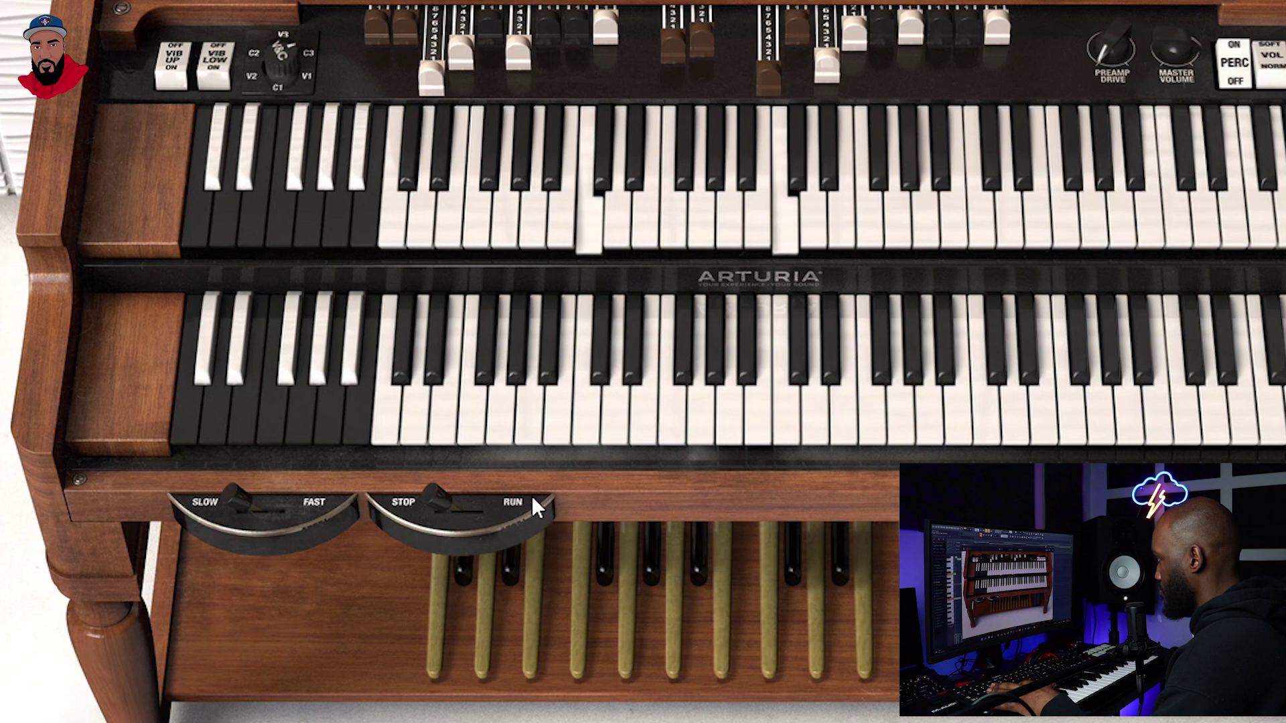
Set the B-3 V2 organ's rotary speaker switch to Run and adjust its slow/fast lever
drag(433, 488, 475, 501)
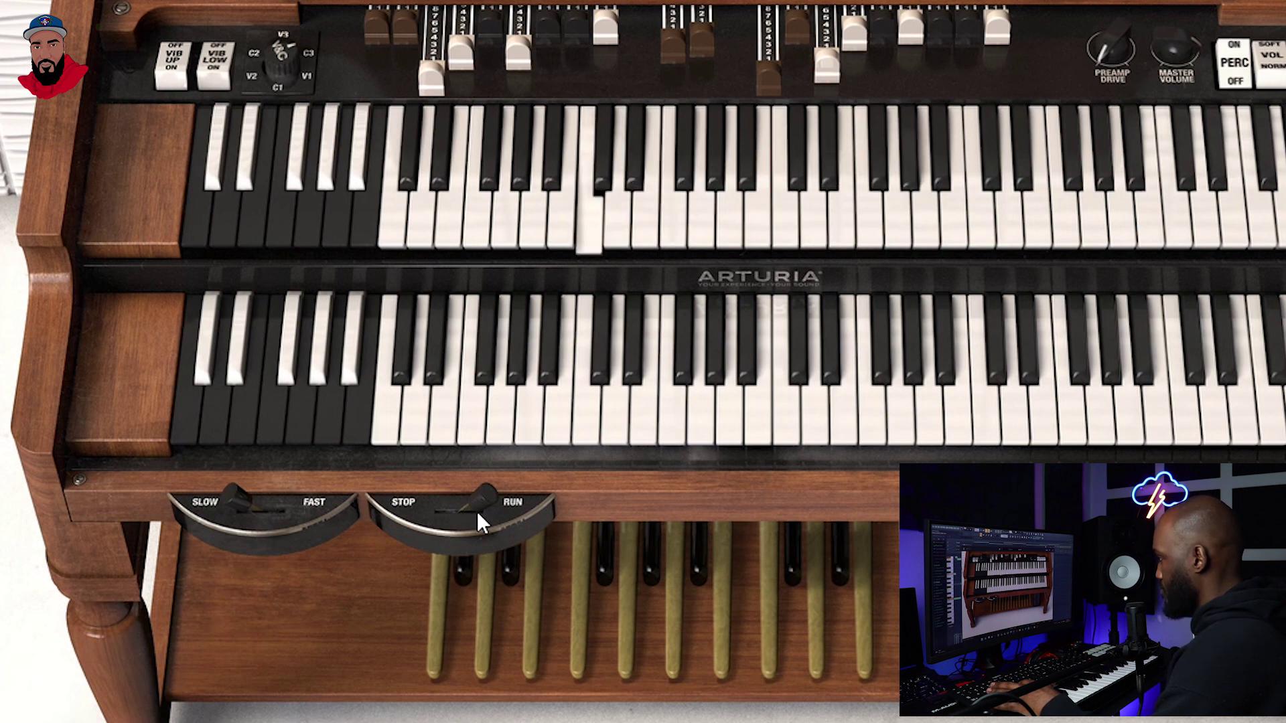
click(251, 506)
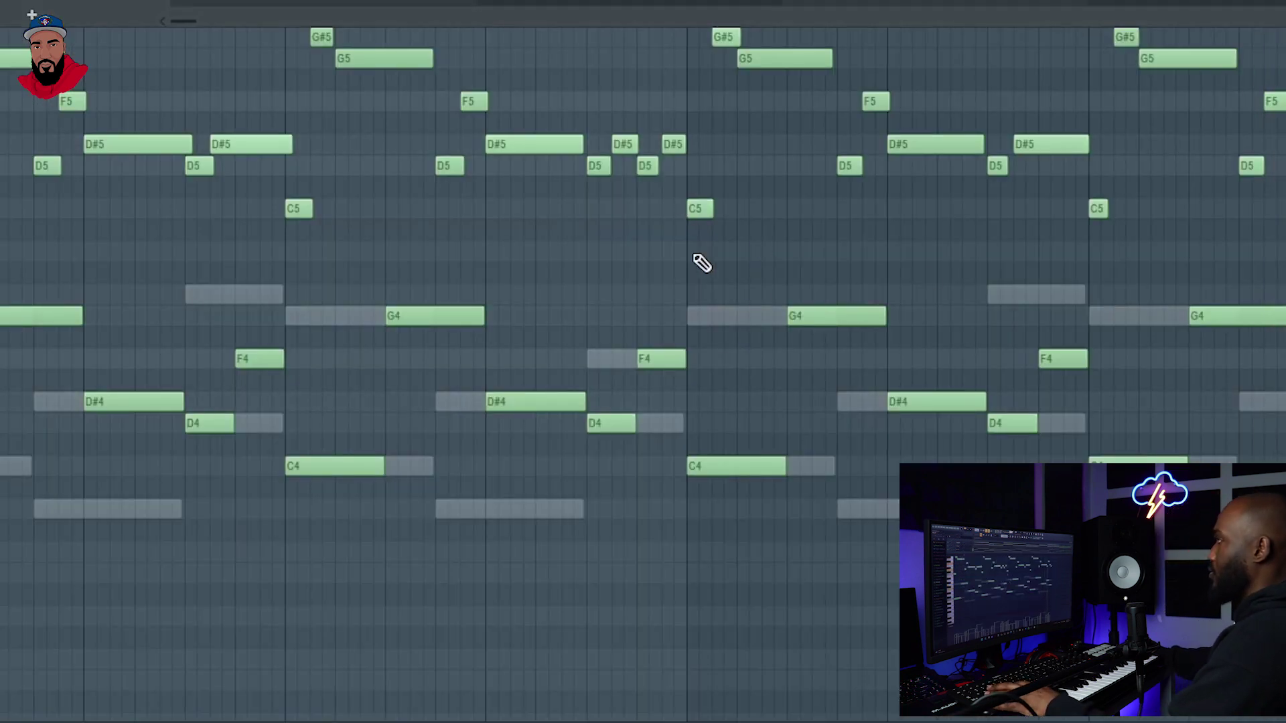
Change the B-3 V2 channel's color to orange
scroll(704, 265, up, 3)
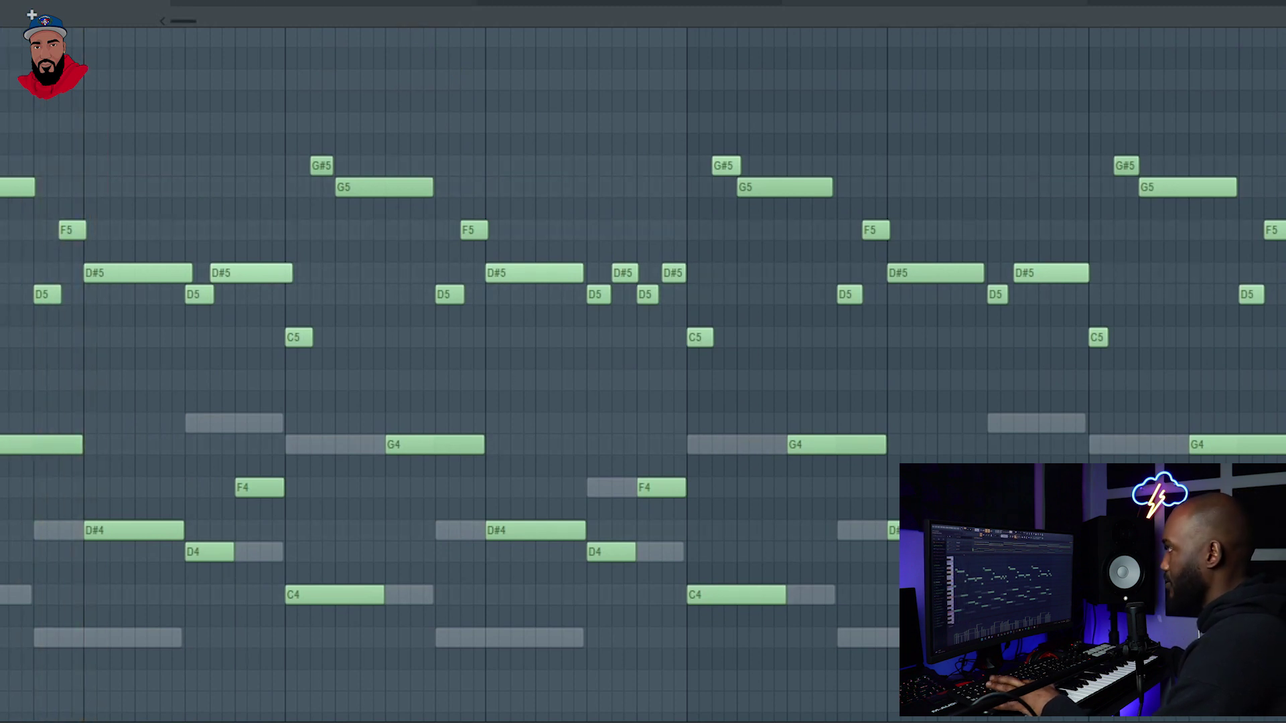
right_click(143, 2)
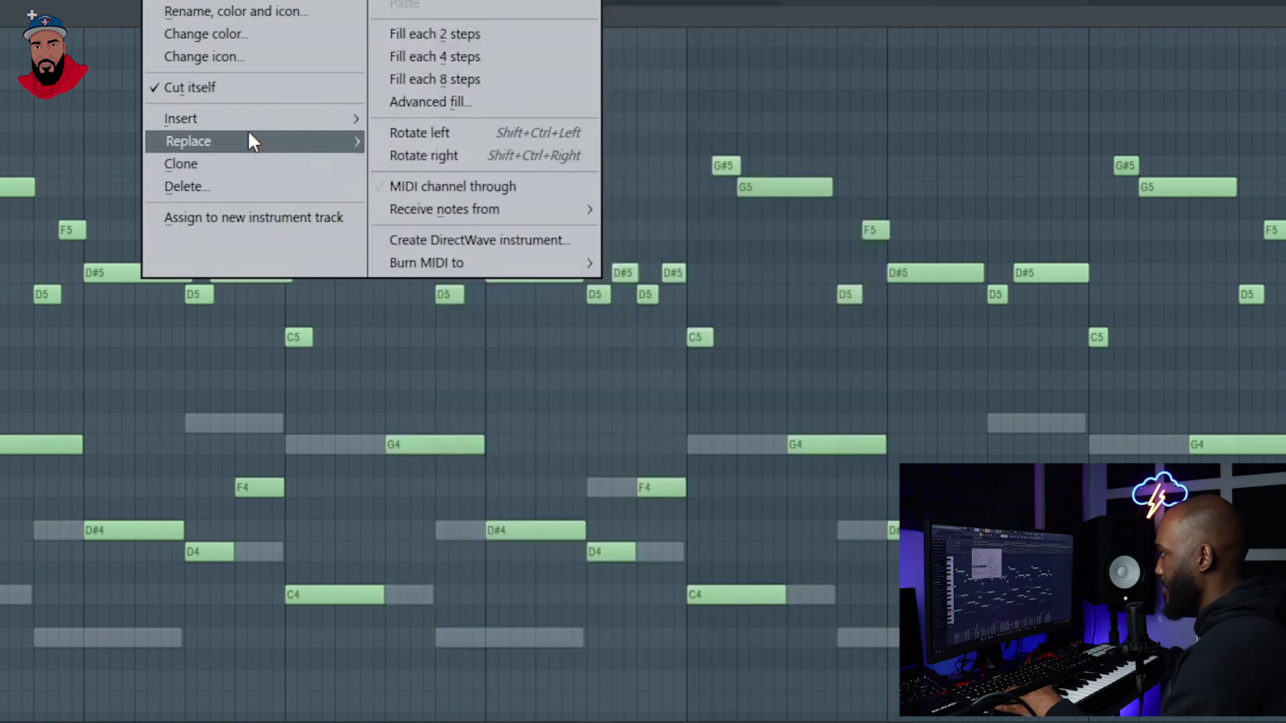
mouse_move(276, 134)
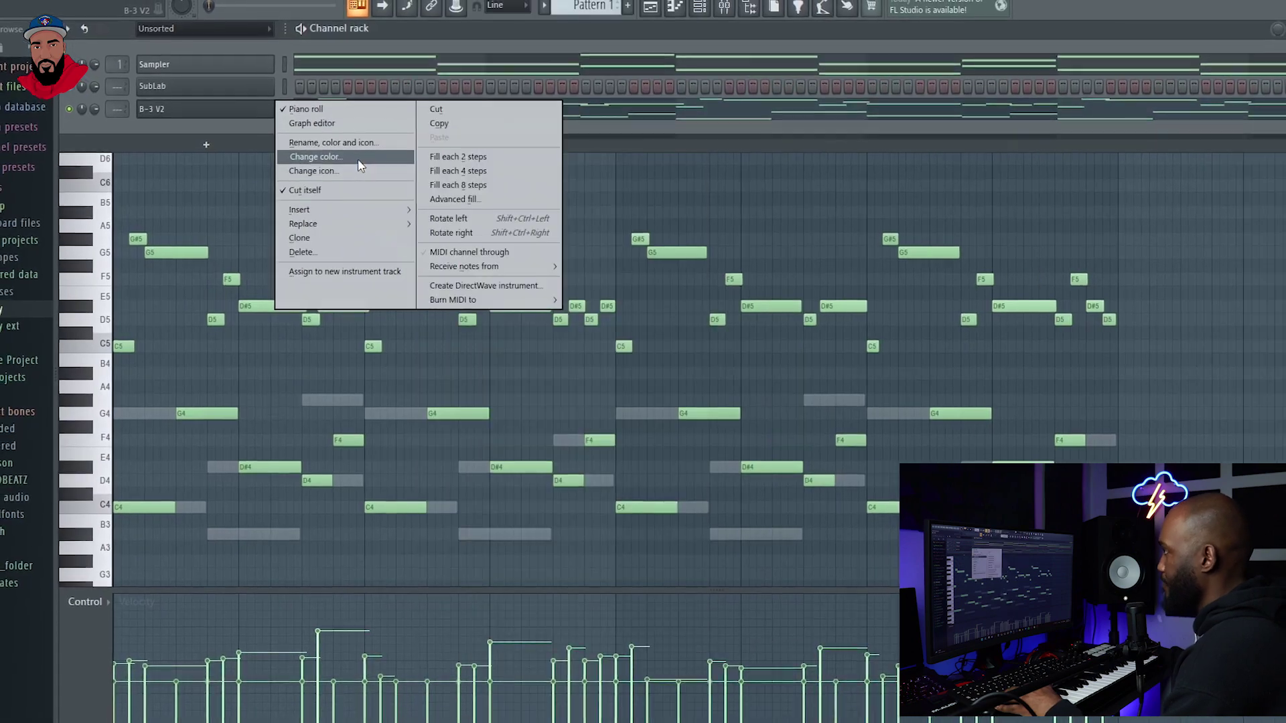
click(206, 33)
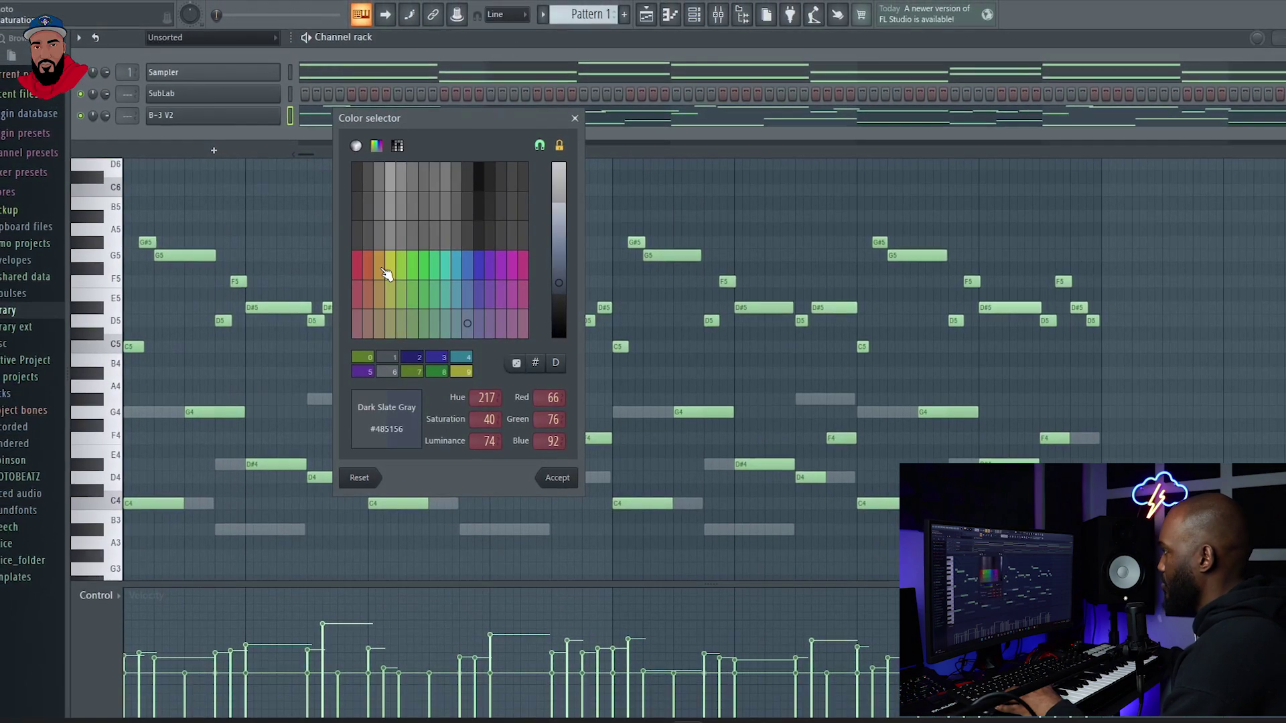
click(381, 267)
key(Return)
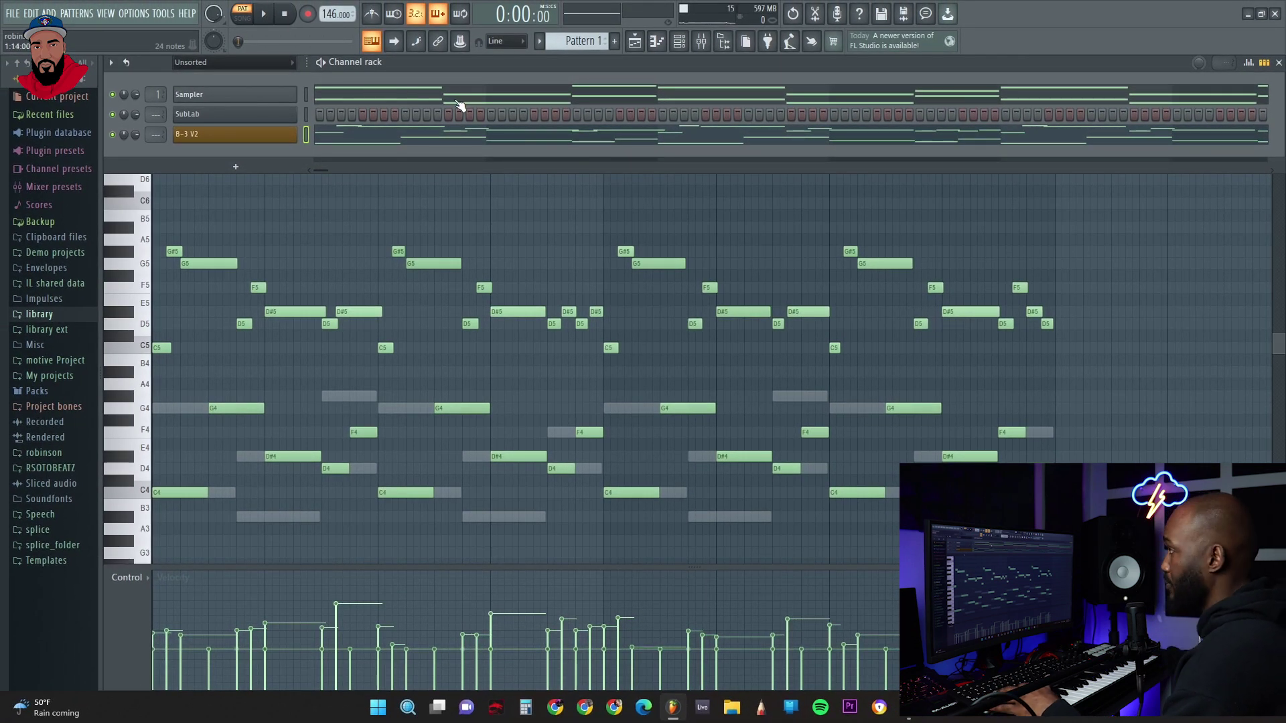
Add a LABS instrument channel and copy the Sampler channel's chord notes into it
click(236, 166)
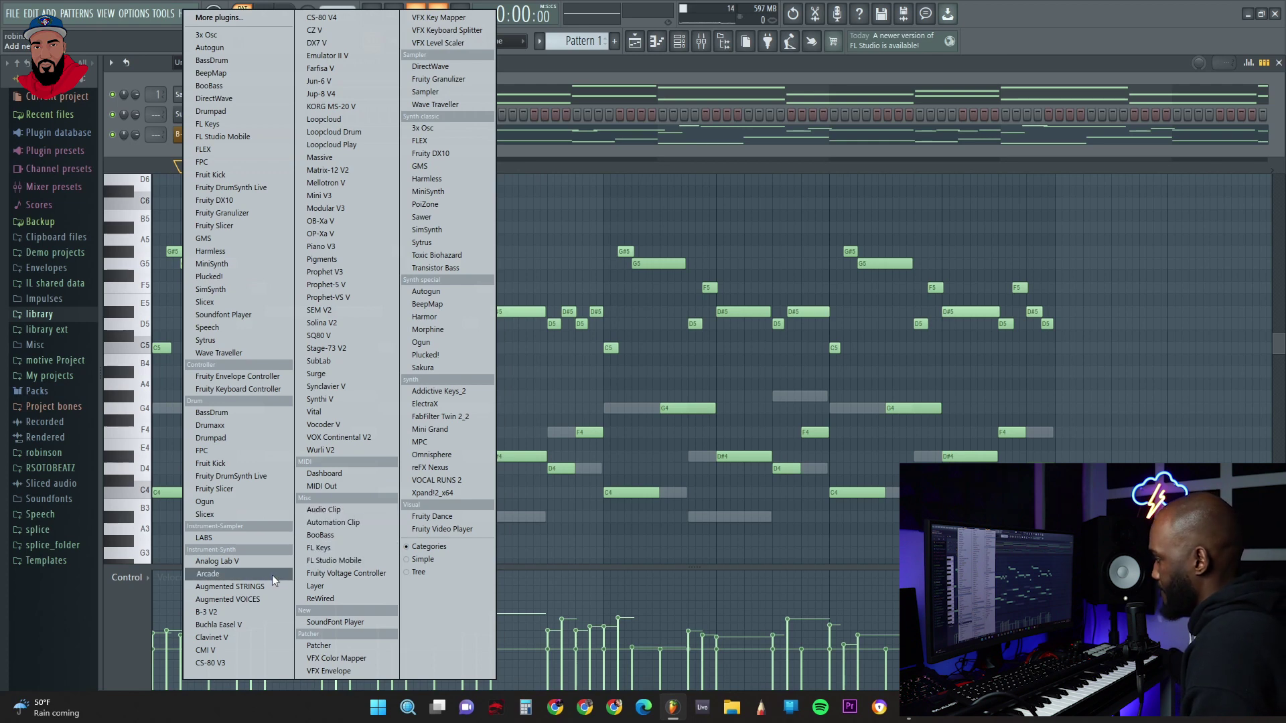
click(288, 538)
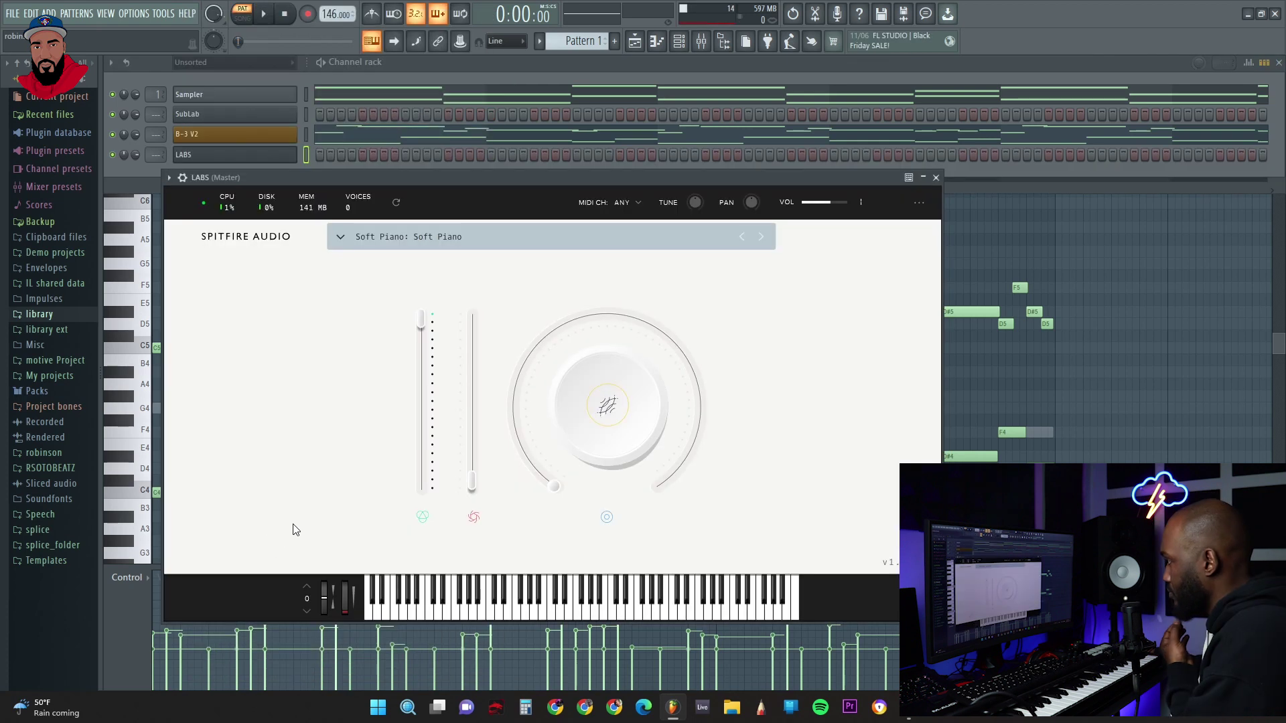
click(305, 98)
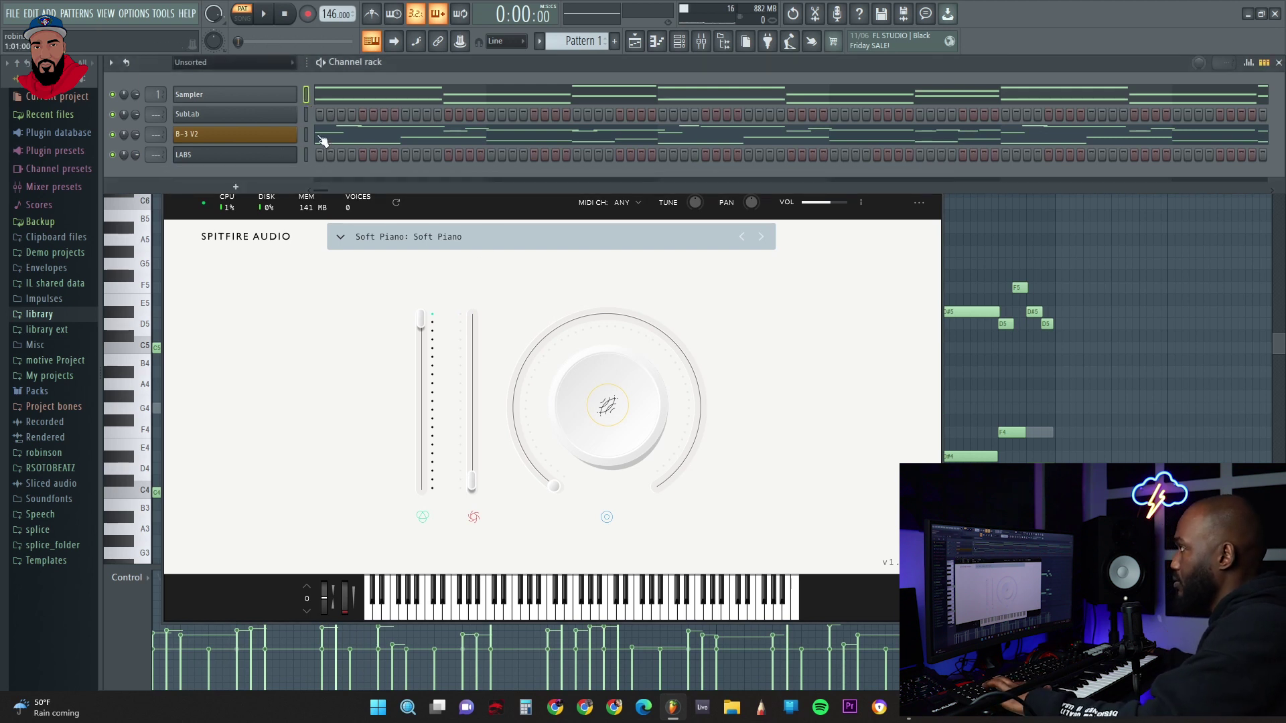
key(ctrl+v)
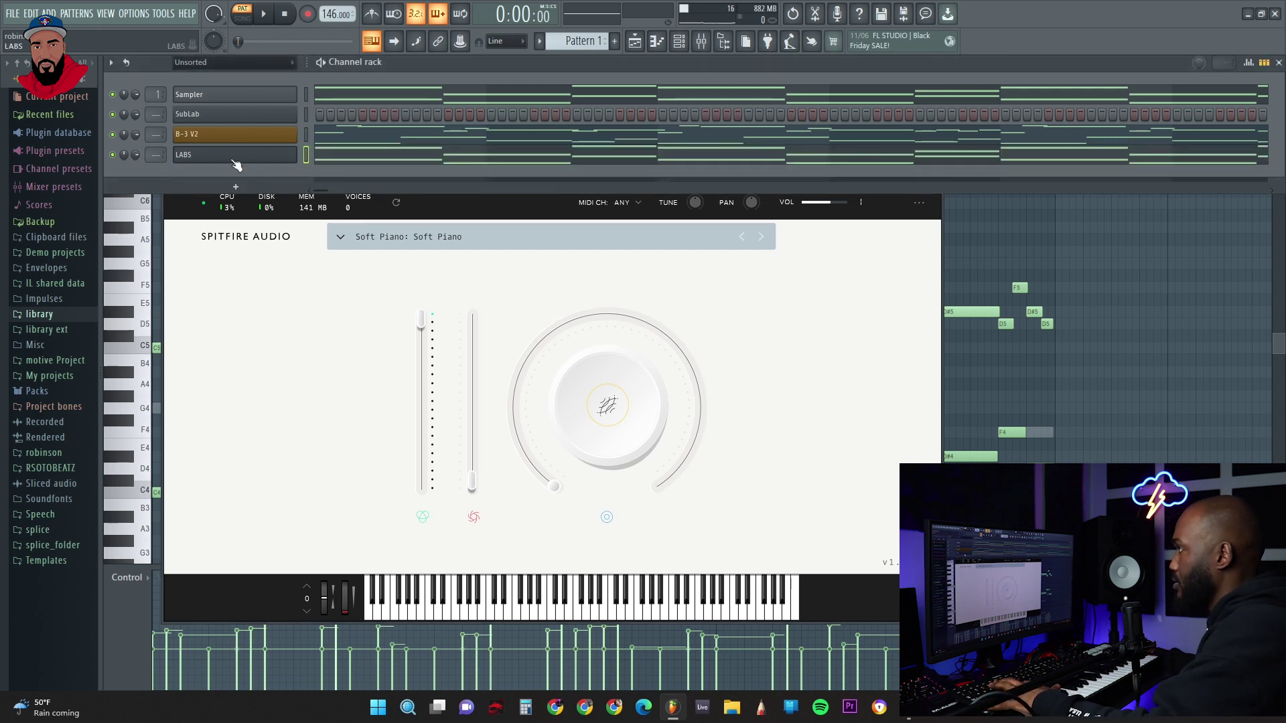
Play the LABS channel in solo and browse its available presets
right_click(113, 155)
click(132, 165)
key(space)
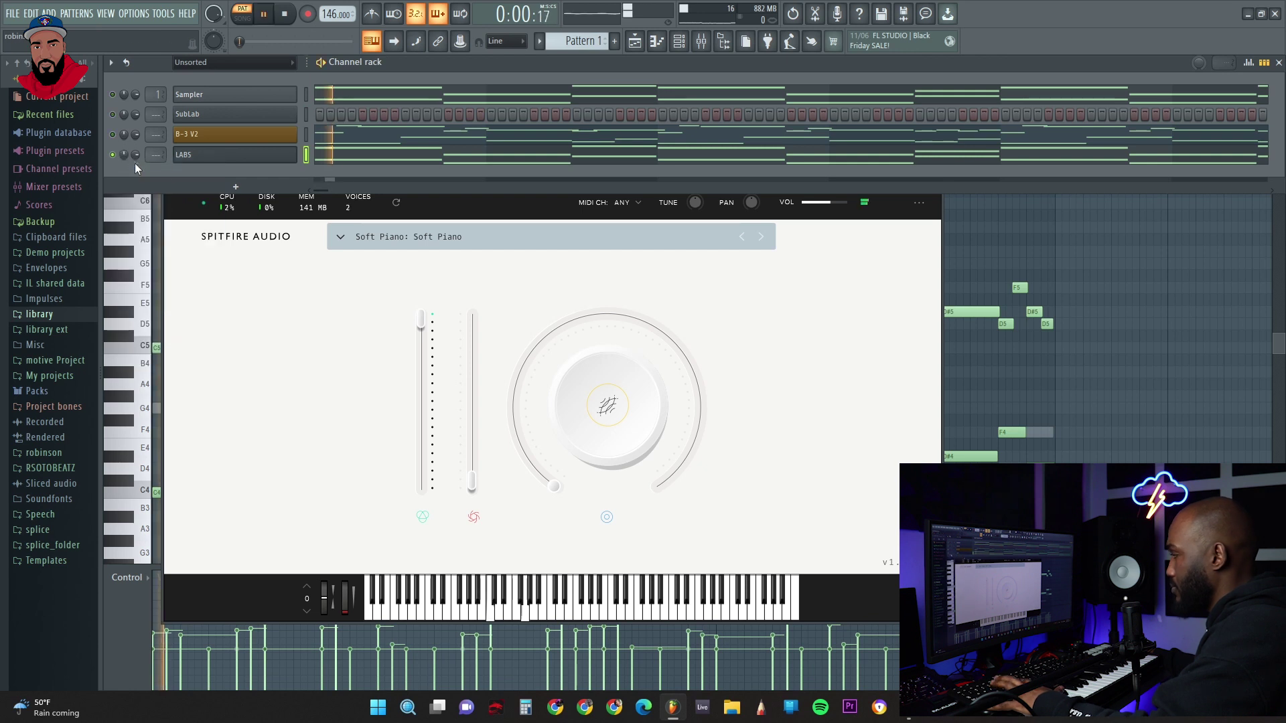
click(480, 236)
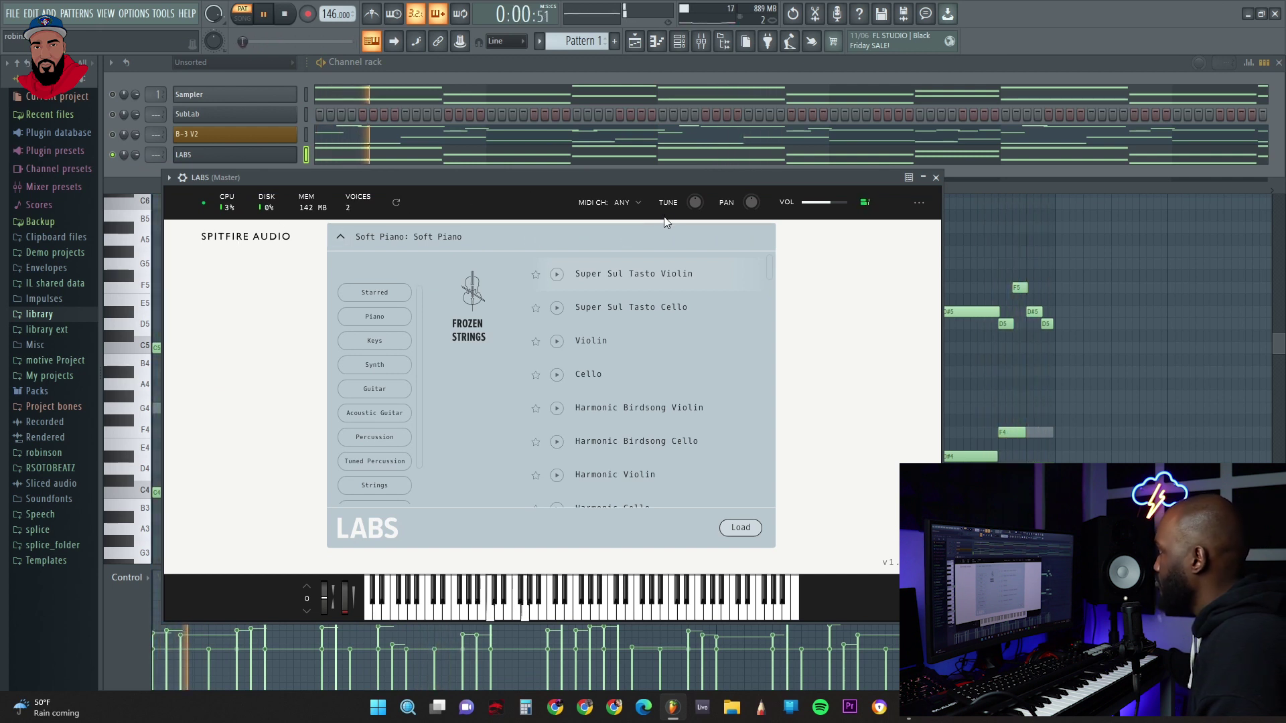
Raise the LABS Soft Piano's volume to maximum, set its dynamics to 15%, and increase its reverb to nearly halfway
mouse_move(753, 206)
drag(830, 203, 848, 208)
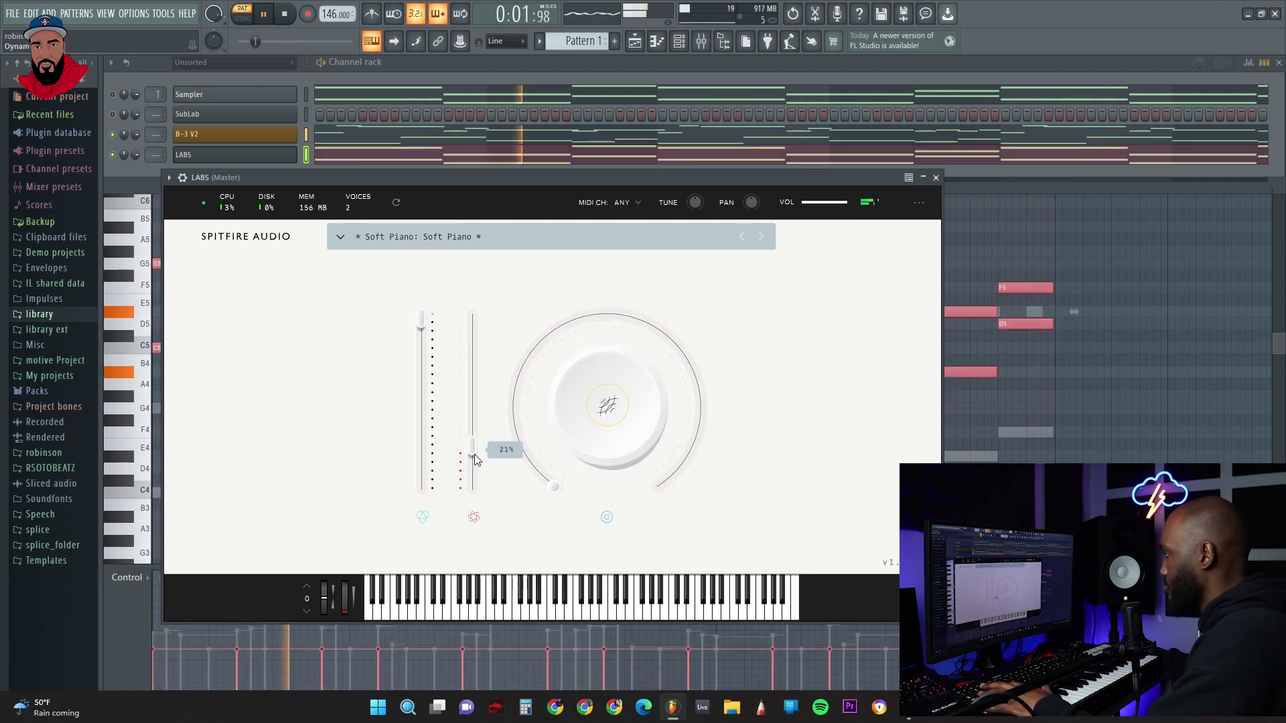
drag(475, 460, 476, 470)
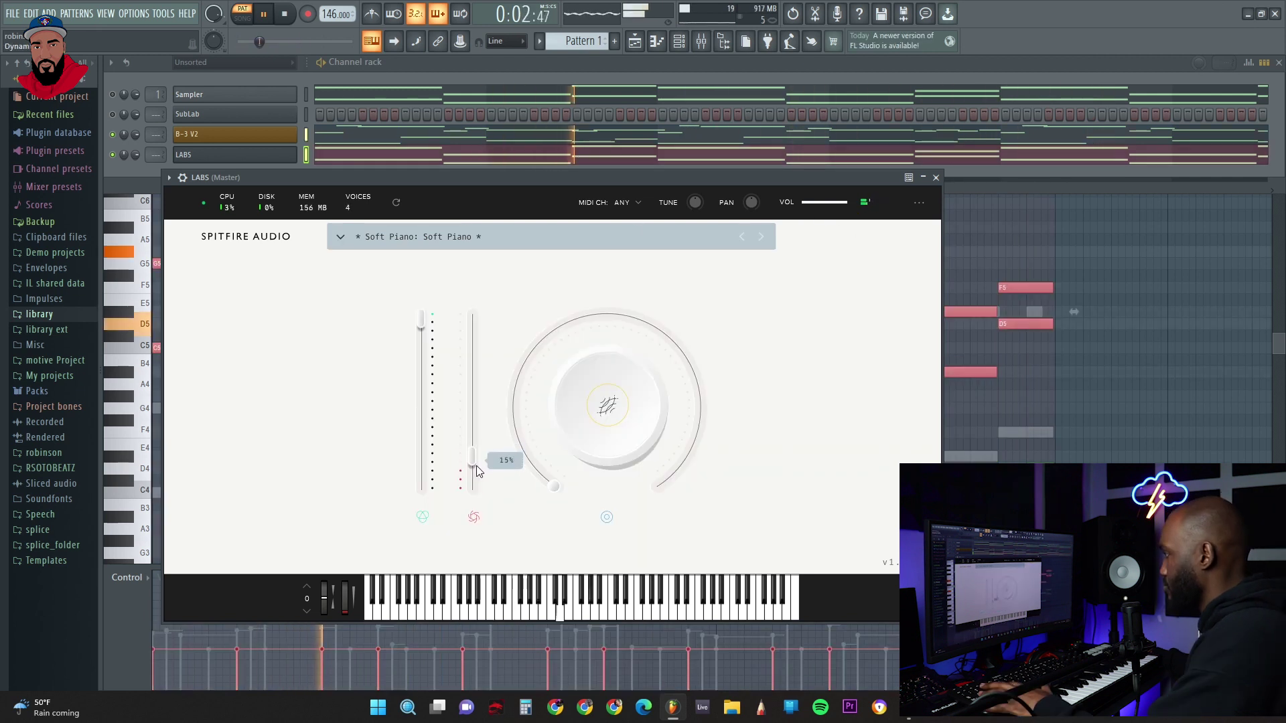
drag(554, 487, 592, 287)
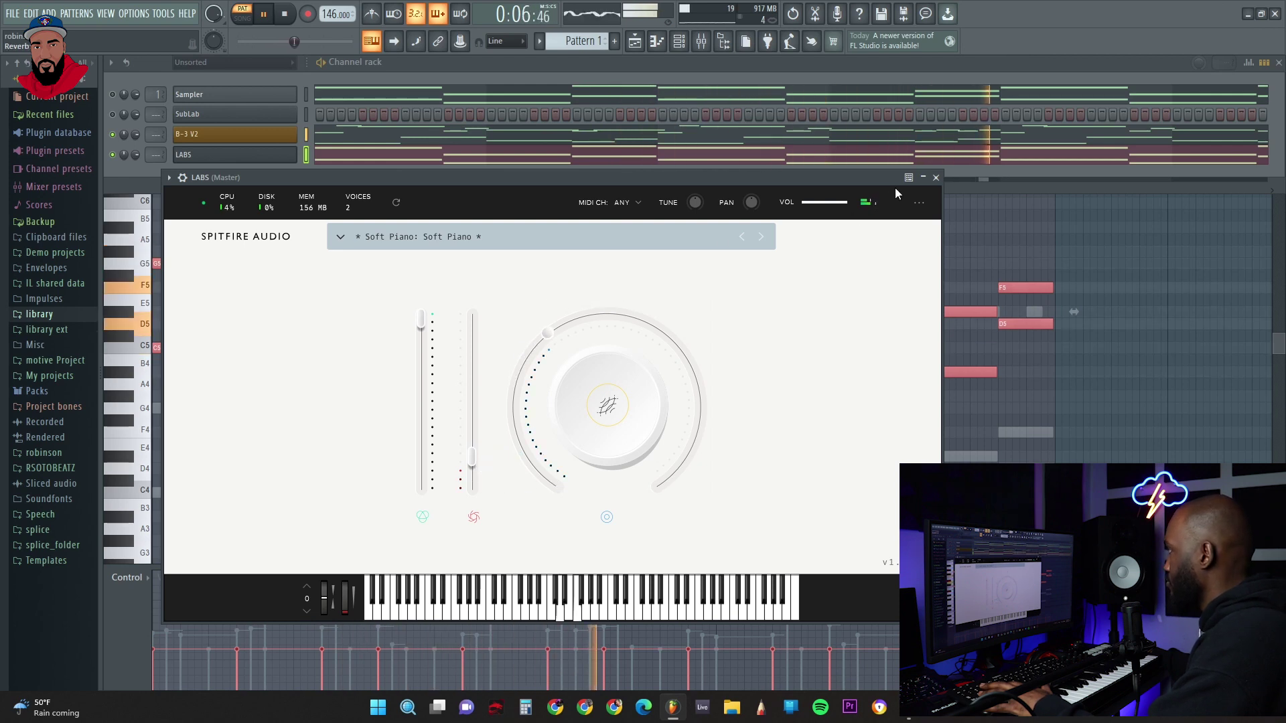
click(936, 177)
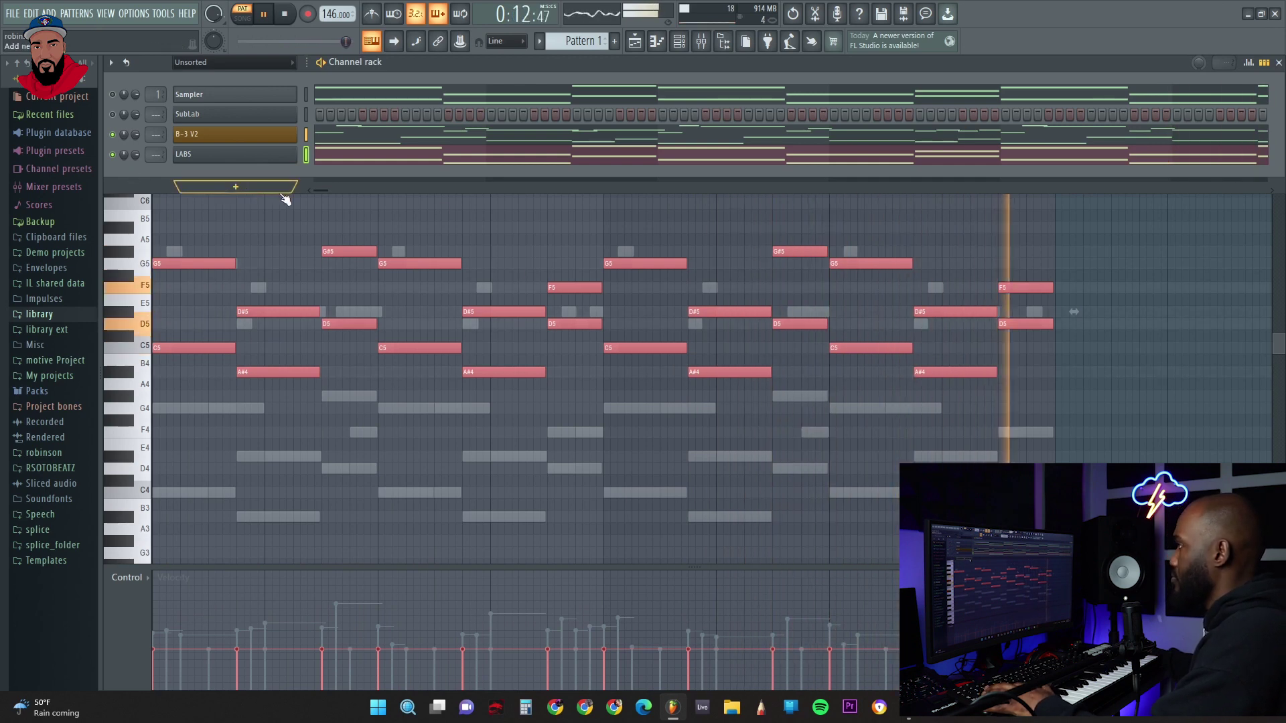
Stop playback and route the B-3 V2 and LABS channels to mixer tracks 1 and 2
key(space)
key(F9)
key(ctrl+shift+l)
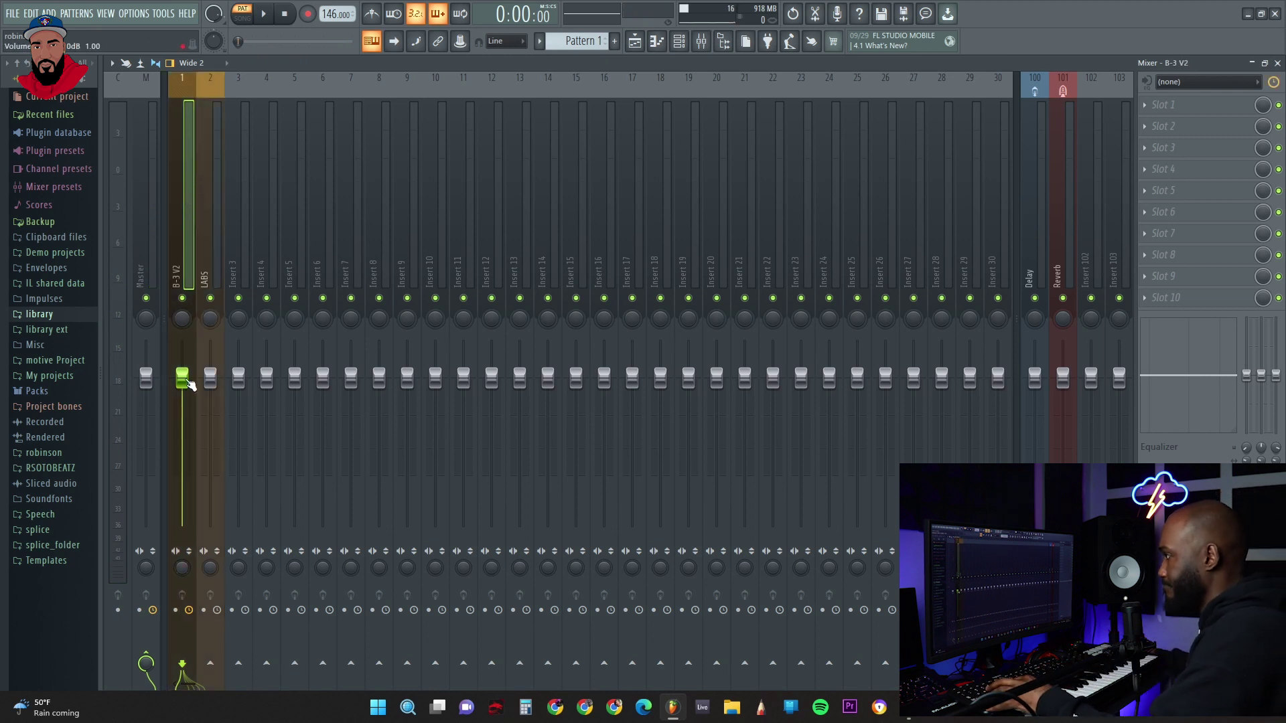
Lower the B-3 V2 mixer fader to -4.7 dB and the LABS fader to -7.2 dB while playing the pattern
drag(210, 377, 185, 411)
key(space)
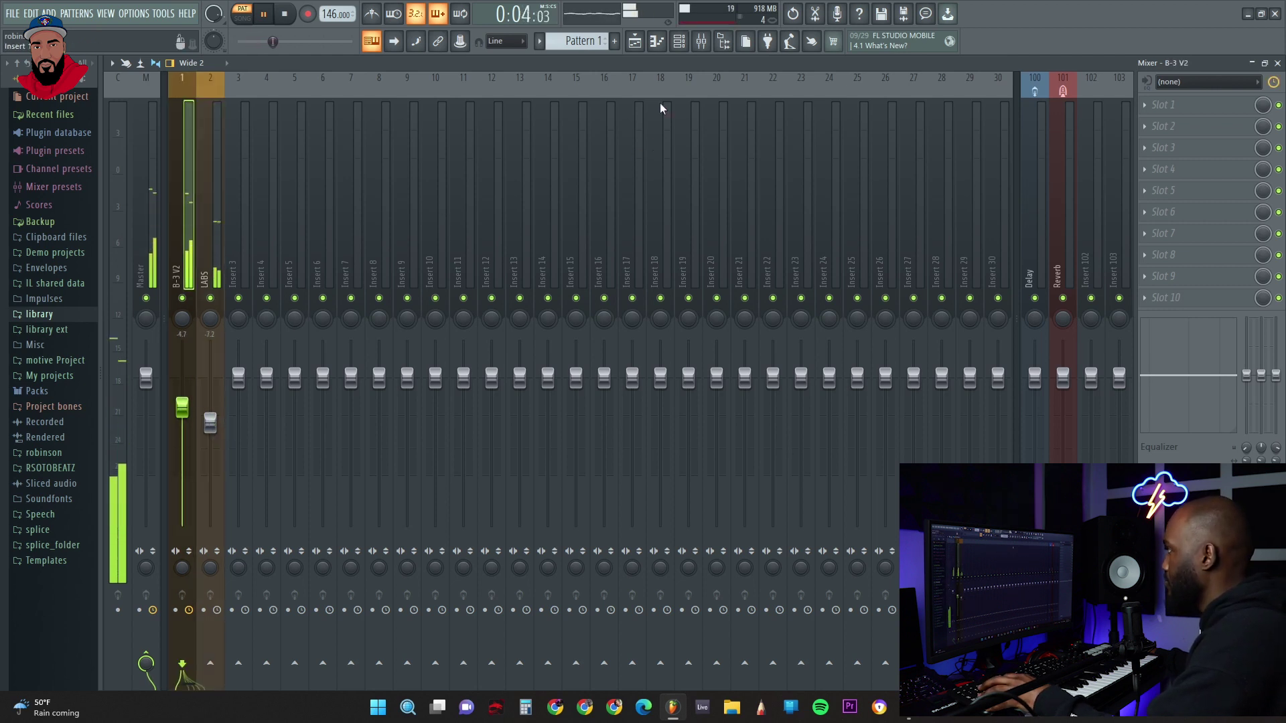
key(space)
Insert Fruity parametric EQ 2 in the B-3 V2 track's first effect slot and make band 1 a high-pass filter
click(1257, 147)
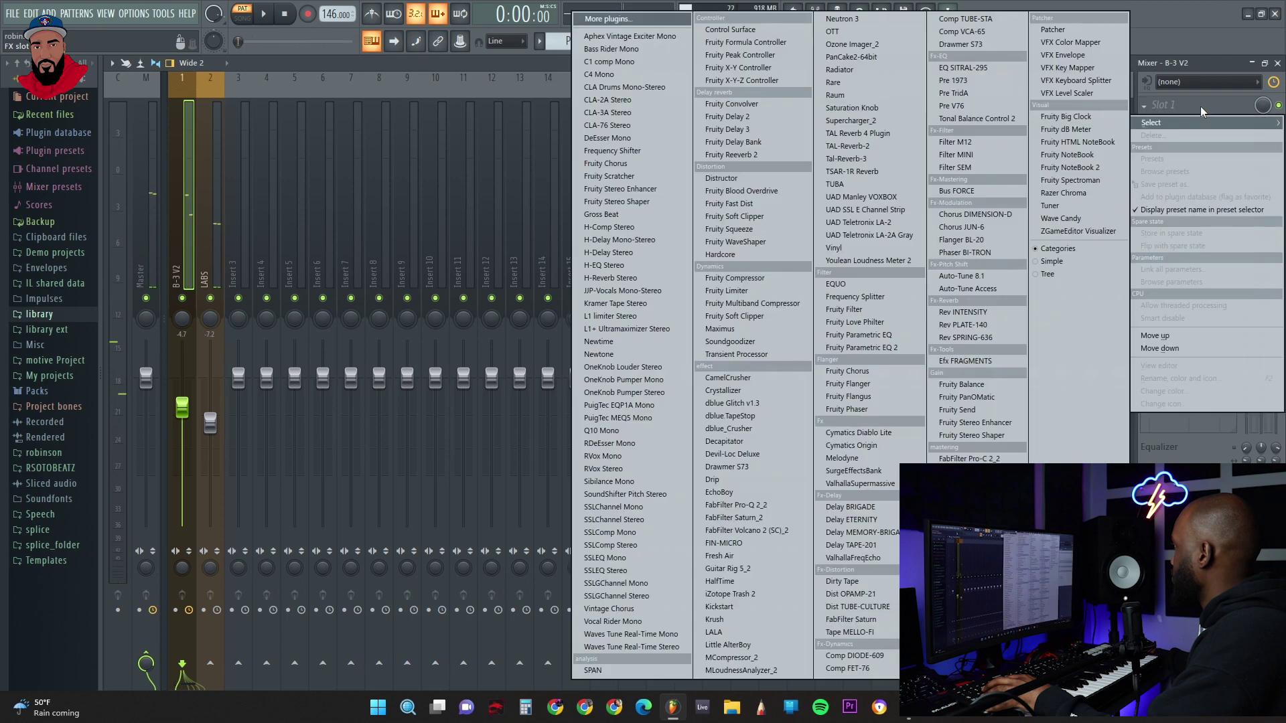
click(871, 348)
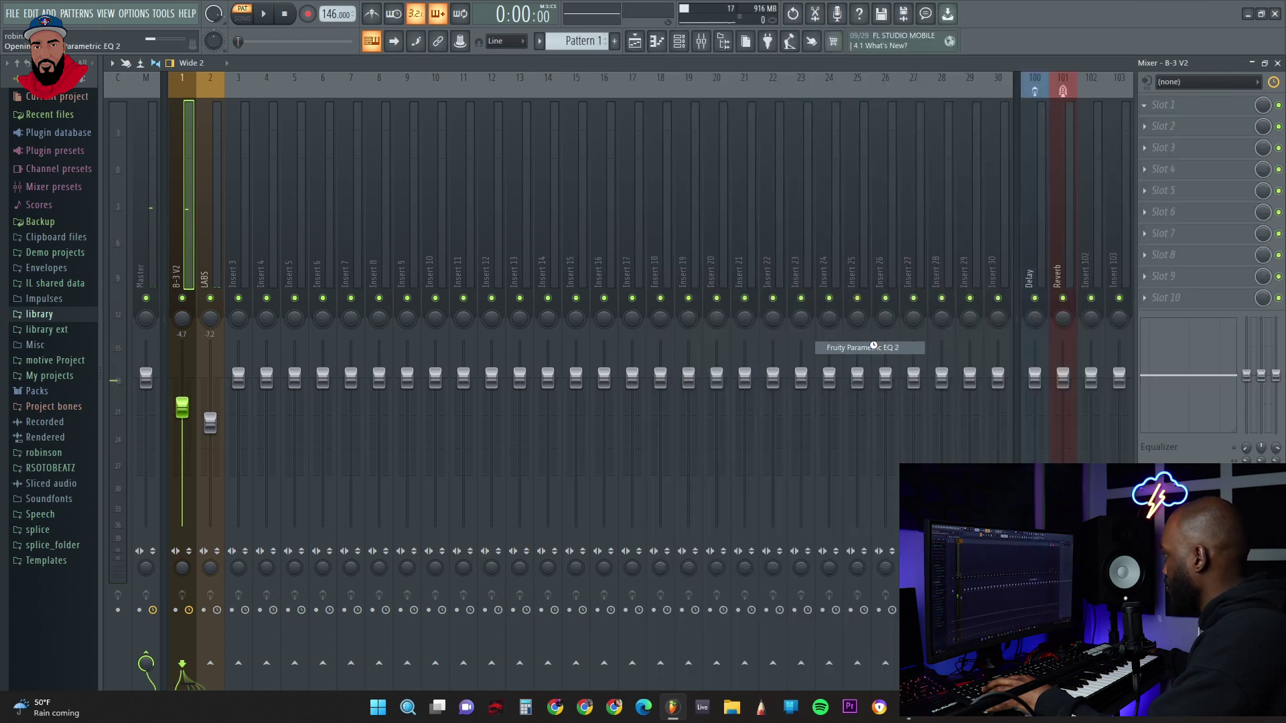
drag(788, 211, 789, 226)
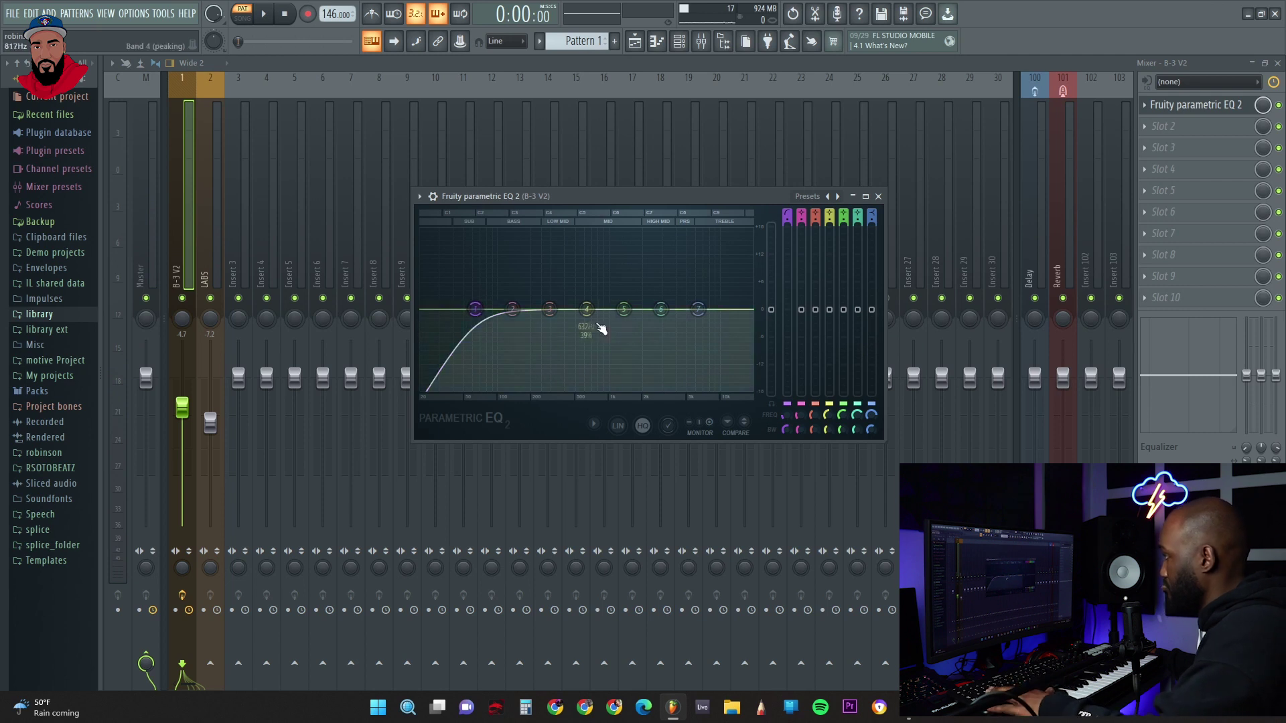
Play the organ with the LABS track muted and raise the EQ's band 1 cutoff to trim more low end
key(space)
drag(477, 313, 503, 309)
click(211, 299)
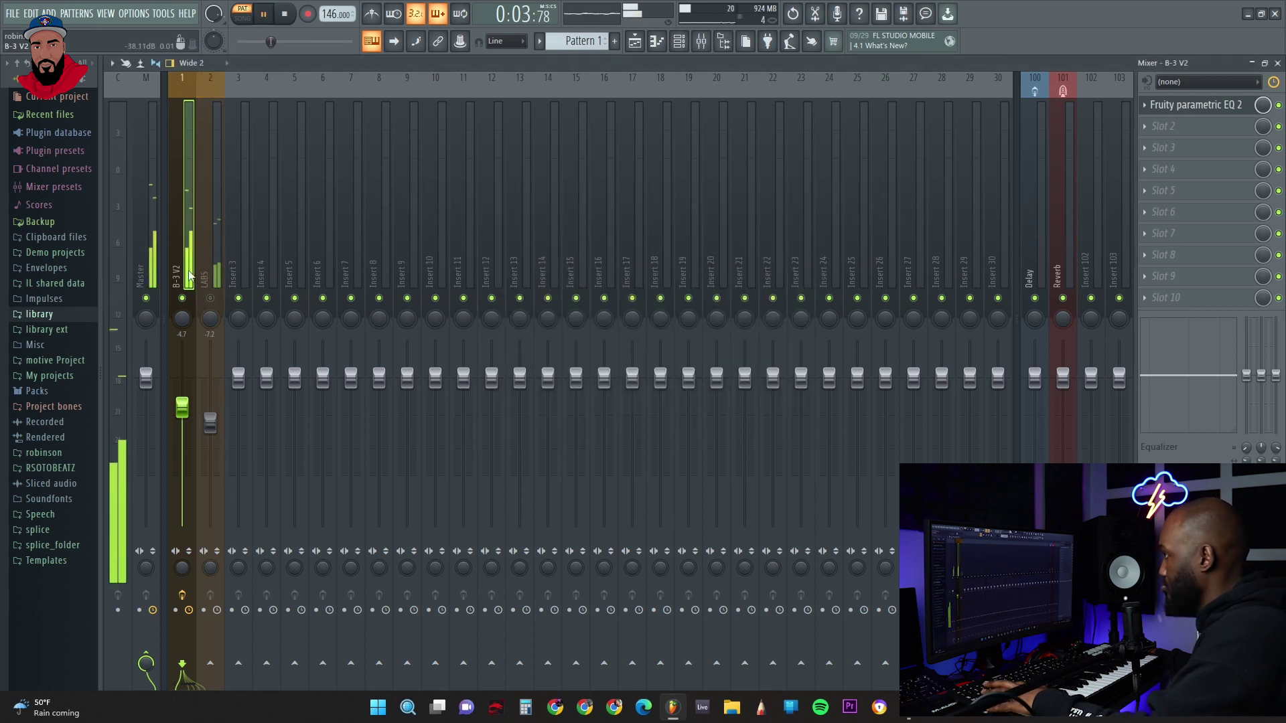
click(1189, 105)
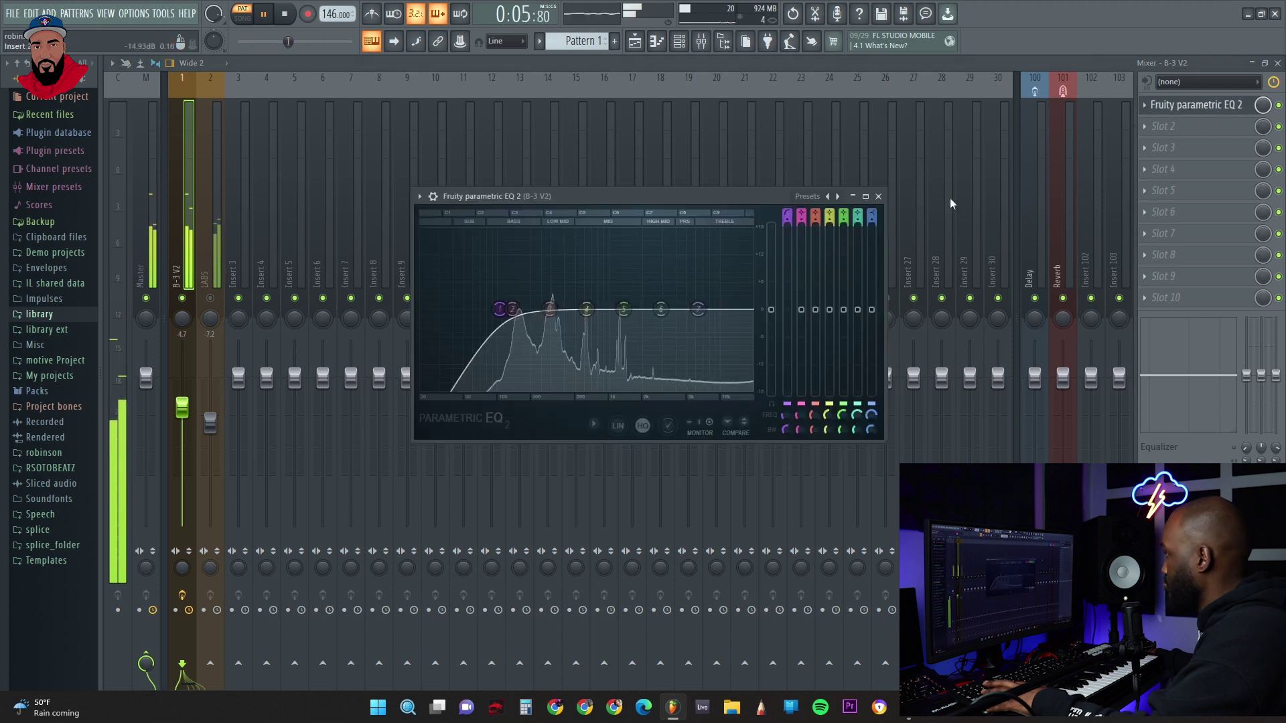
drag(501, 309, 506, 310)
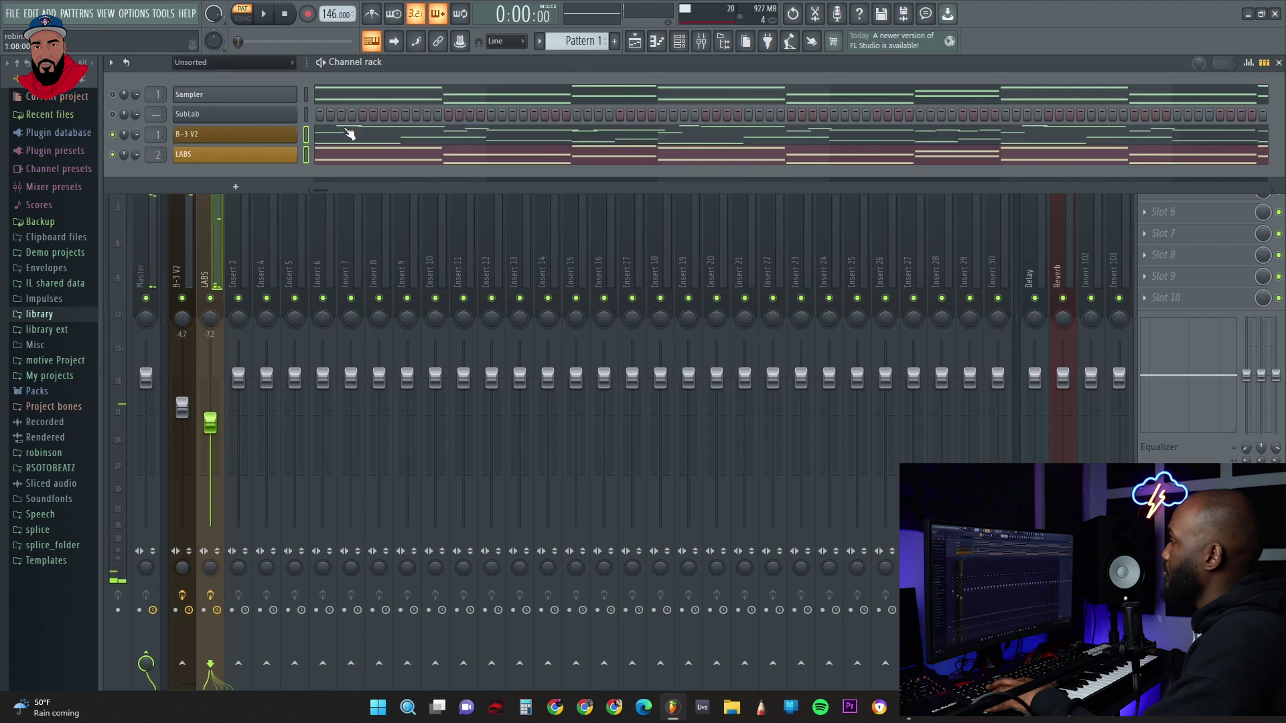
Add an Omnisphere channel and load the Dark Juno Pad 1 patch from Pads + Strings
click(236, 186)
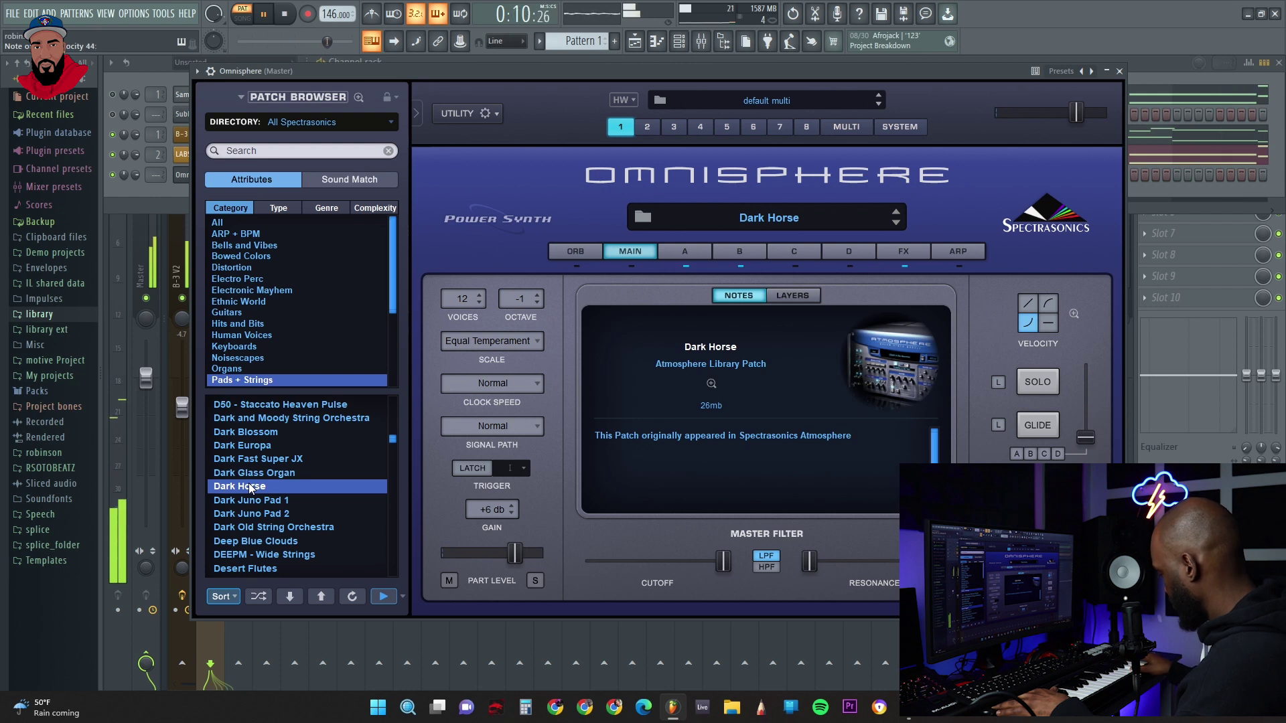
scroll(251, 488, down, 1)
click(281, 474)
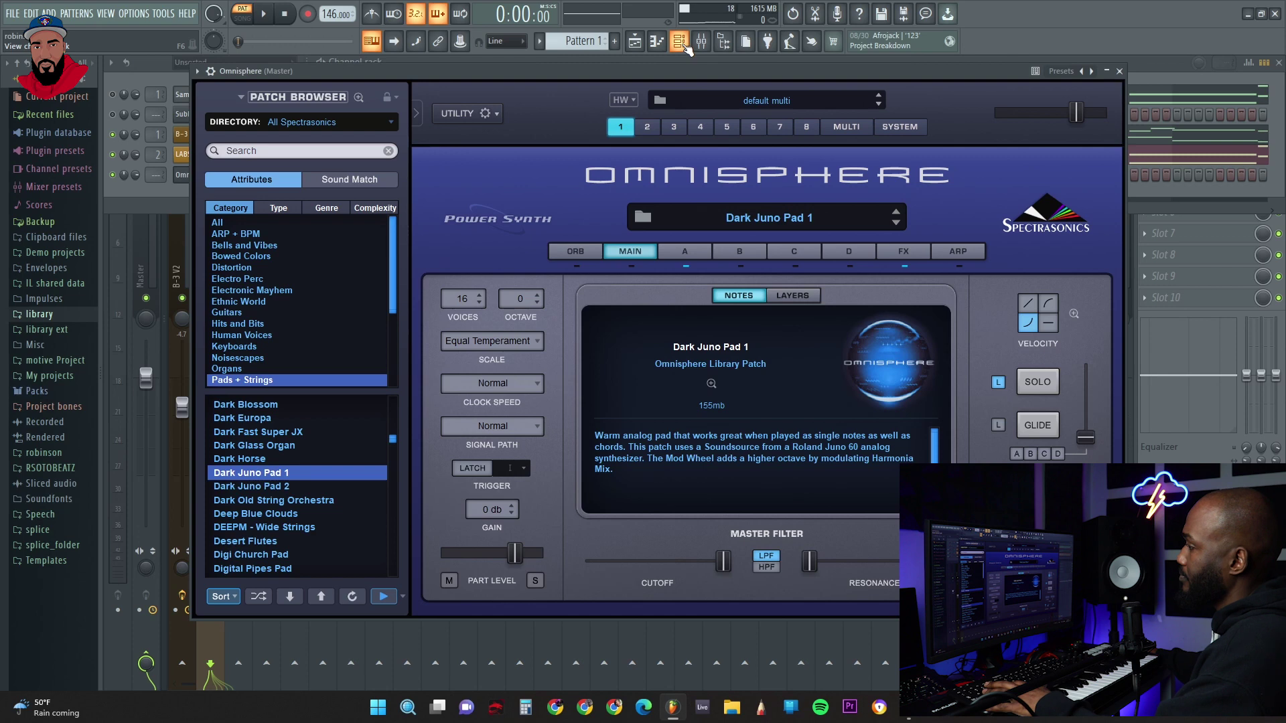
Record a sparse C6, G#6, G6, D6 melody into the Omnisphere channel's piano roll over the eight-bar pattern
click(679, 46)
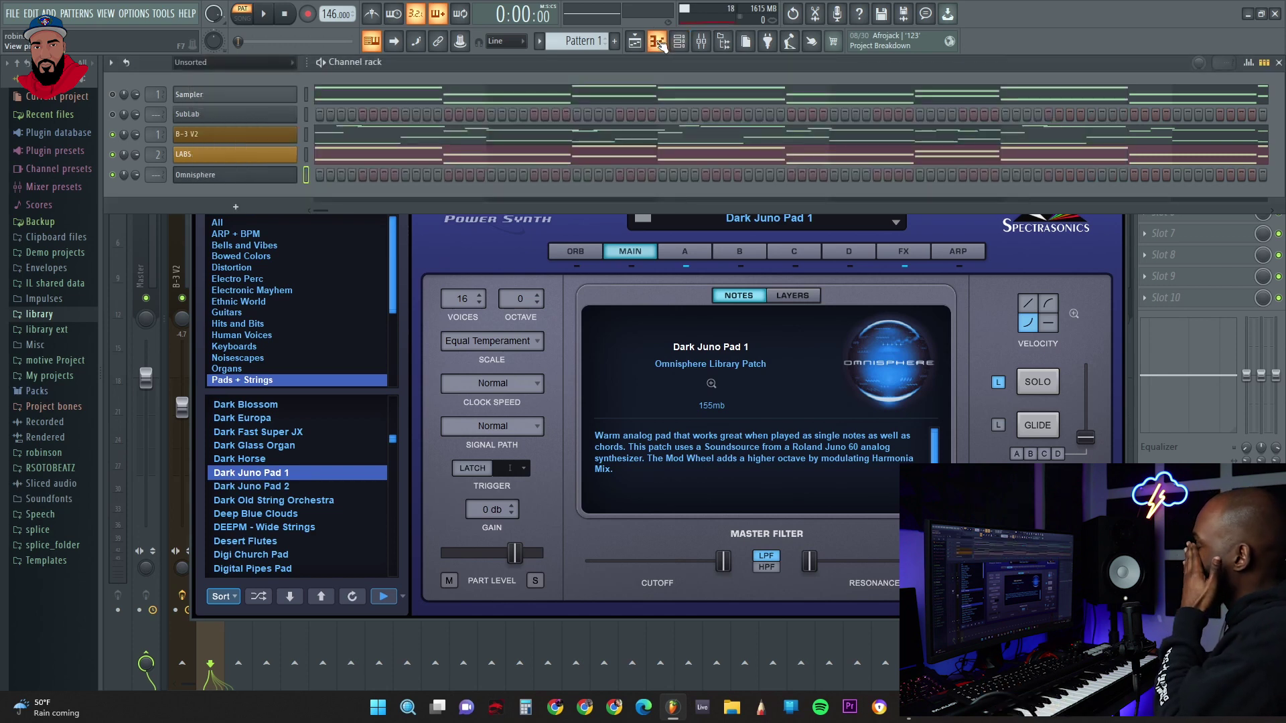
right_click(276, 175)
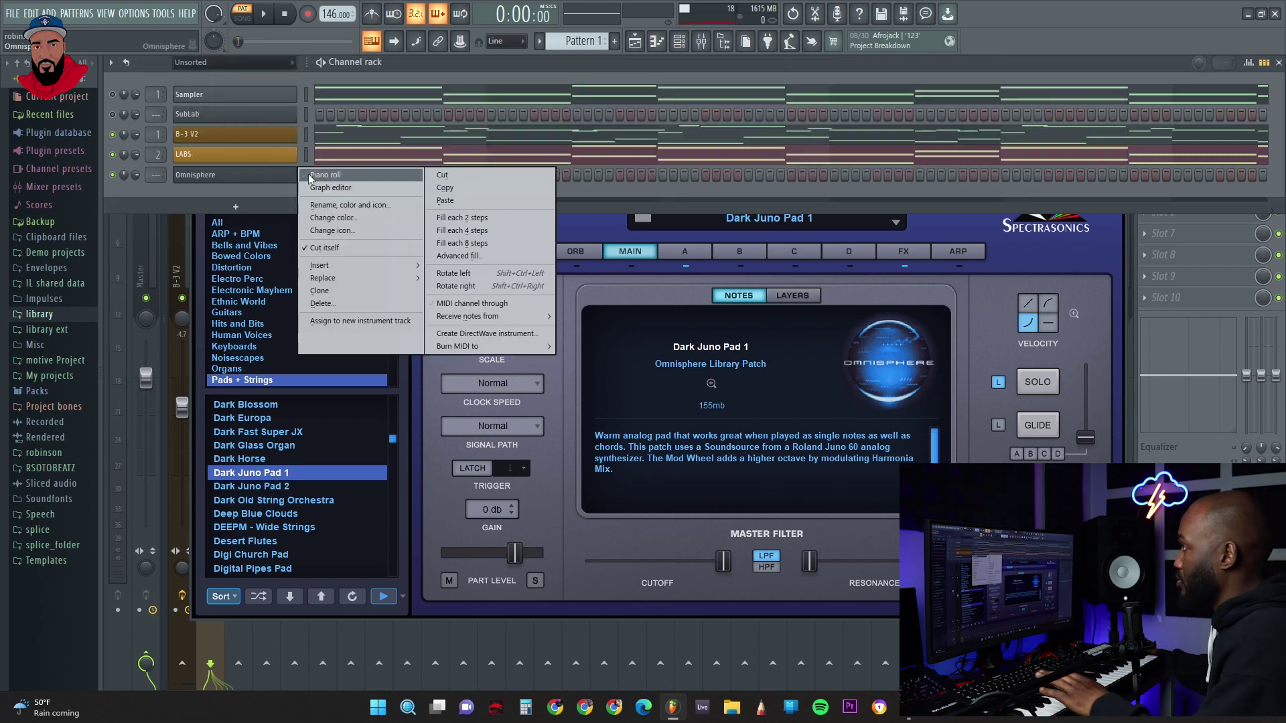
click(321, 171)
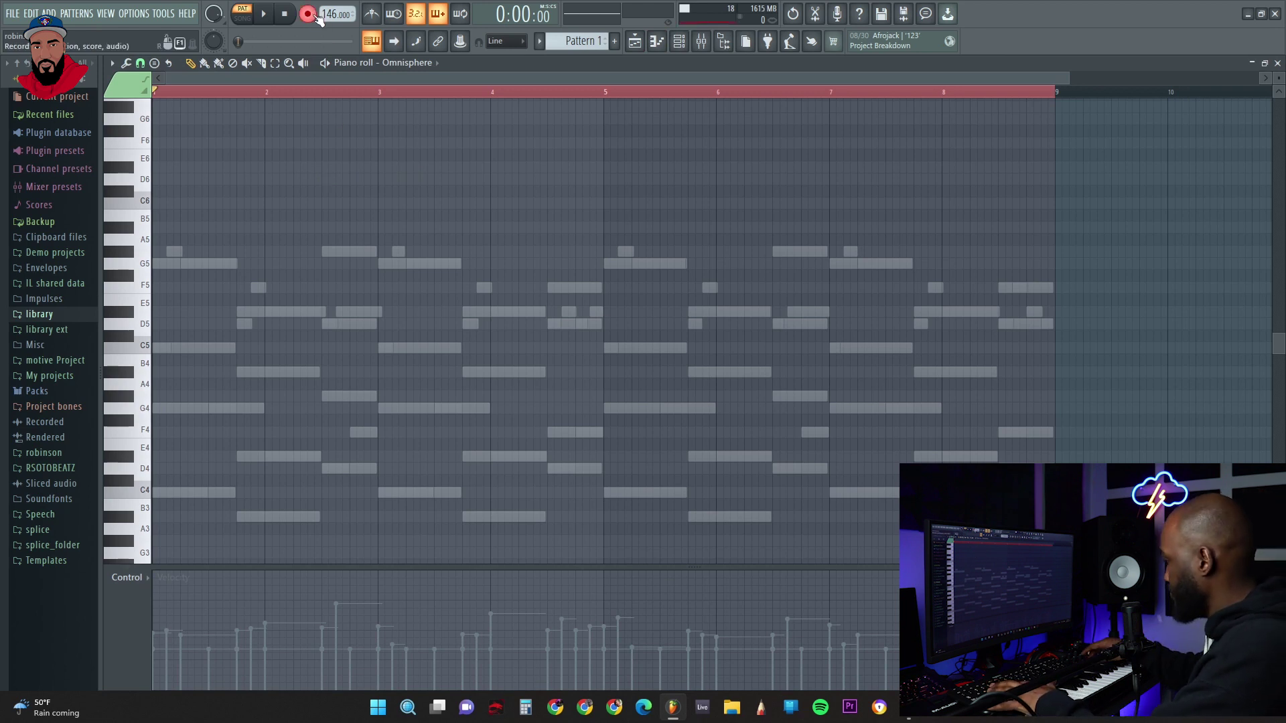
key(space)
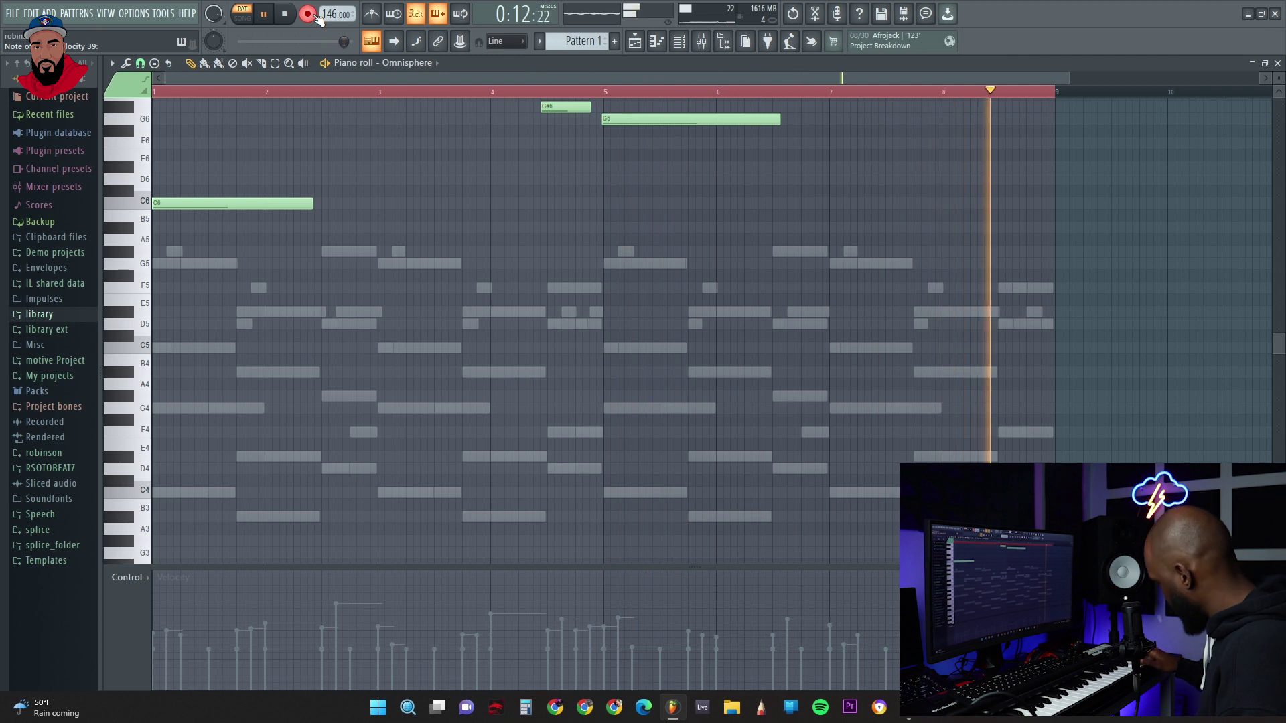
key(space)
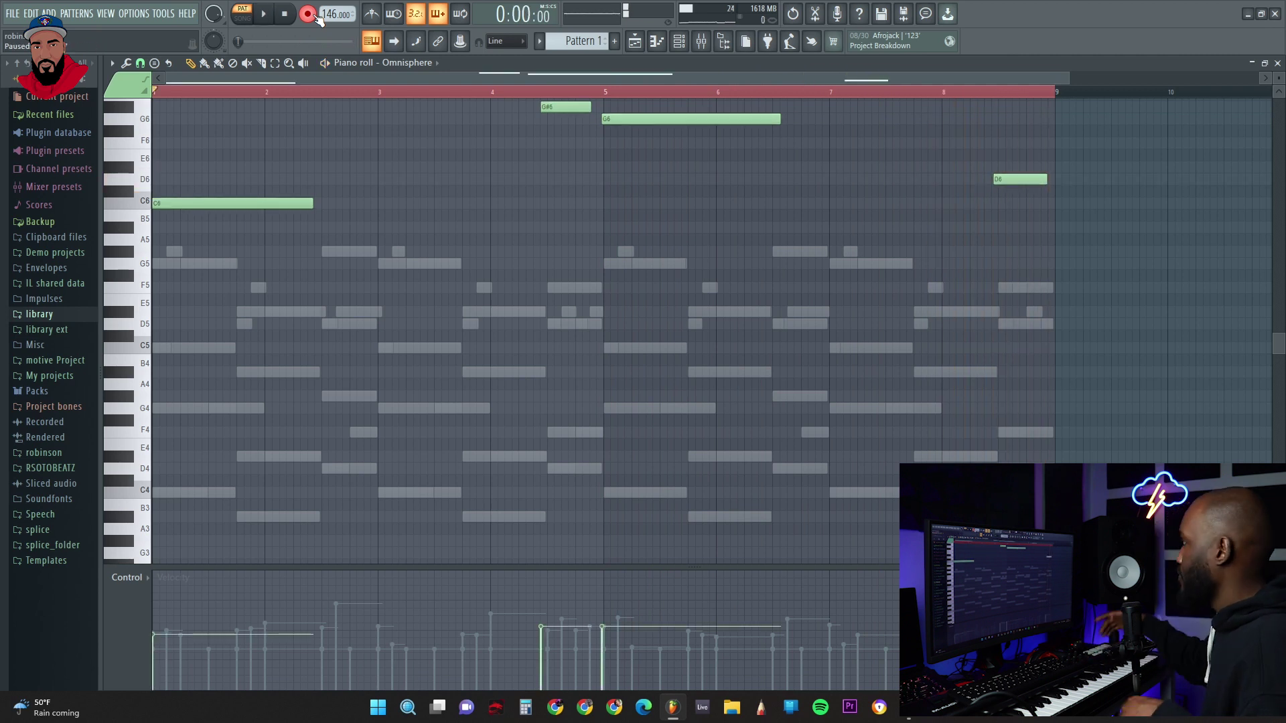
Quantize all the recorded Omnisphere notes and deselect them
key(ctrl+a)
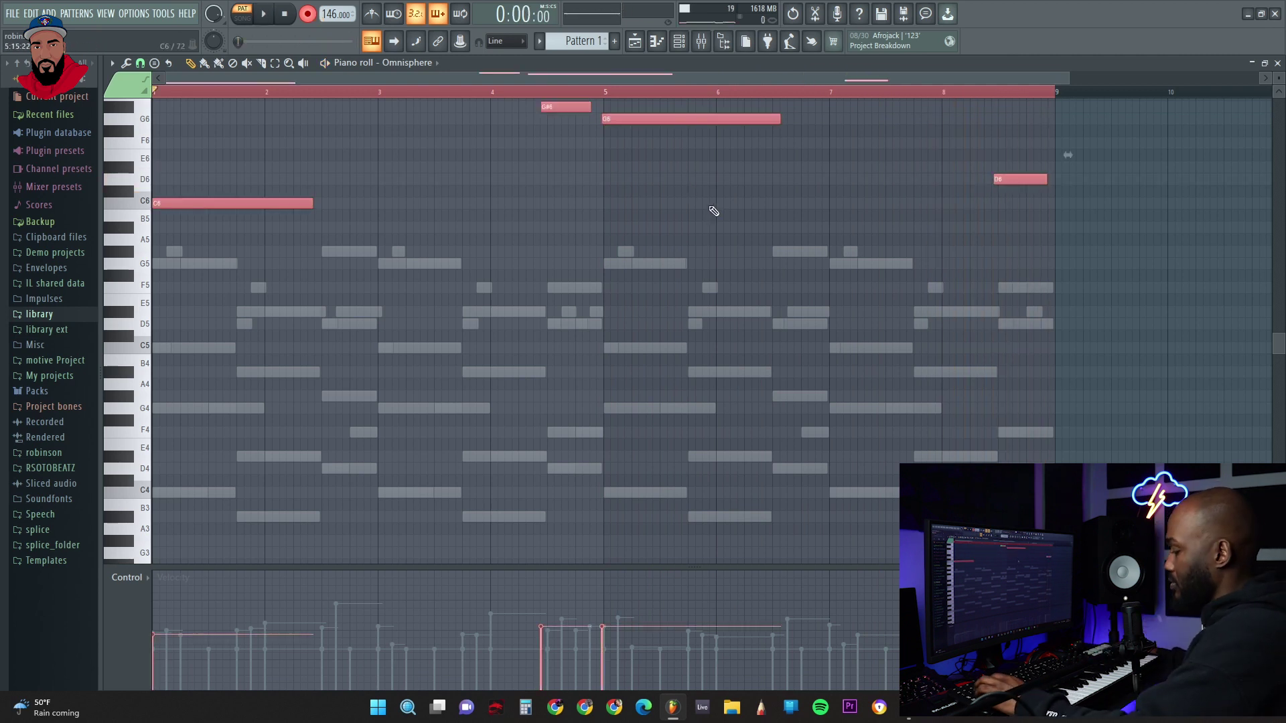
key(ctrl+q)
key(Return)
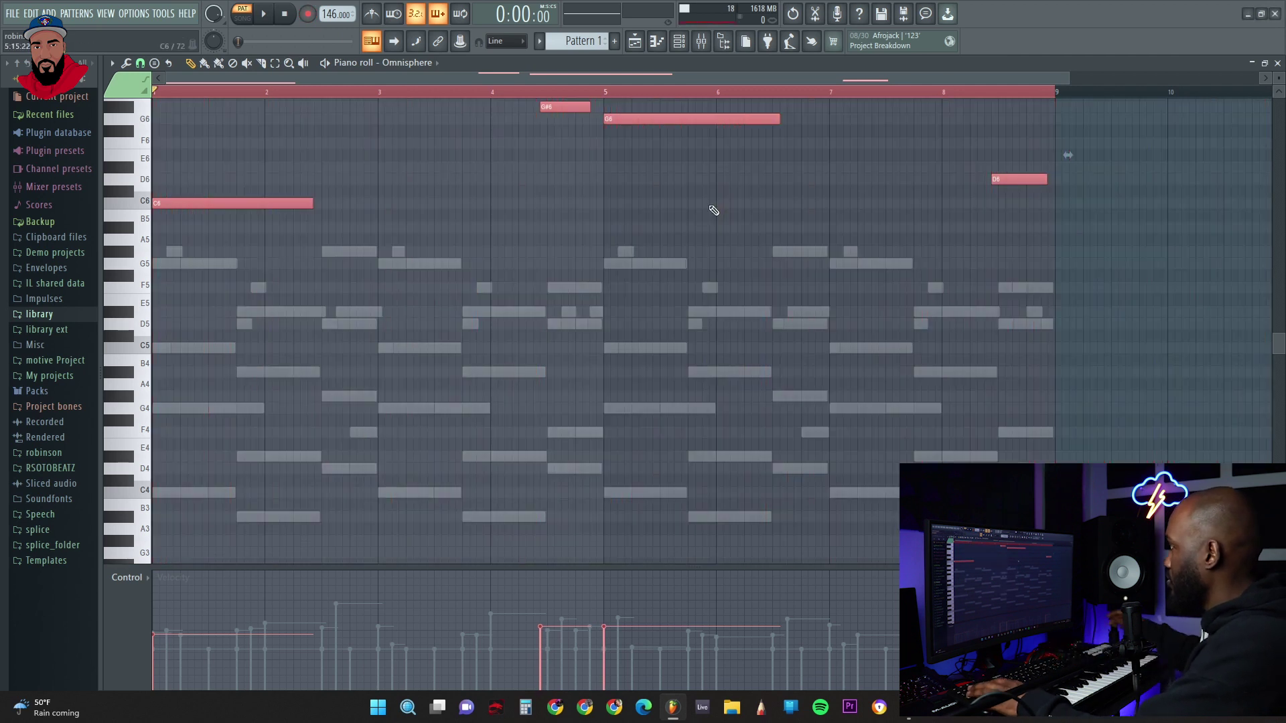
click(609, 213)
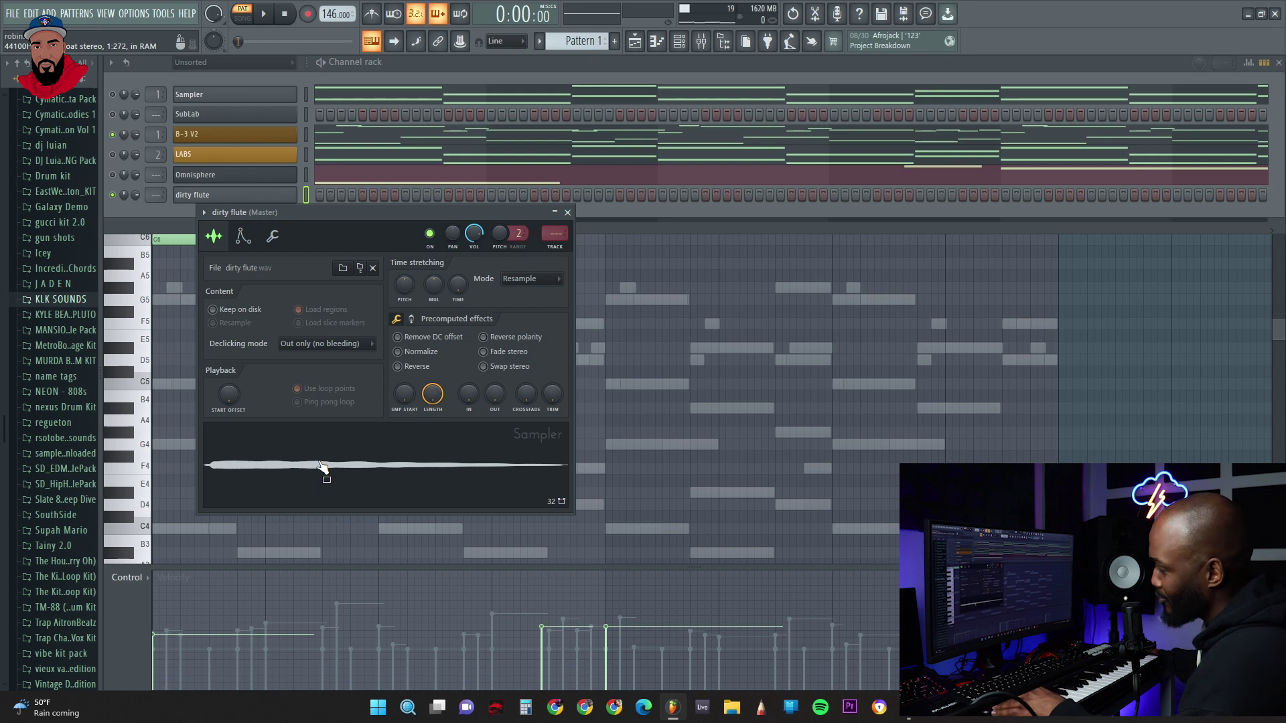
Copy the Omnisphere melody notes into the dirty flute channel, one octave lower
drag(311, 214, 316, 267)
click(307, 176)
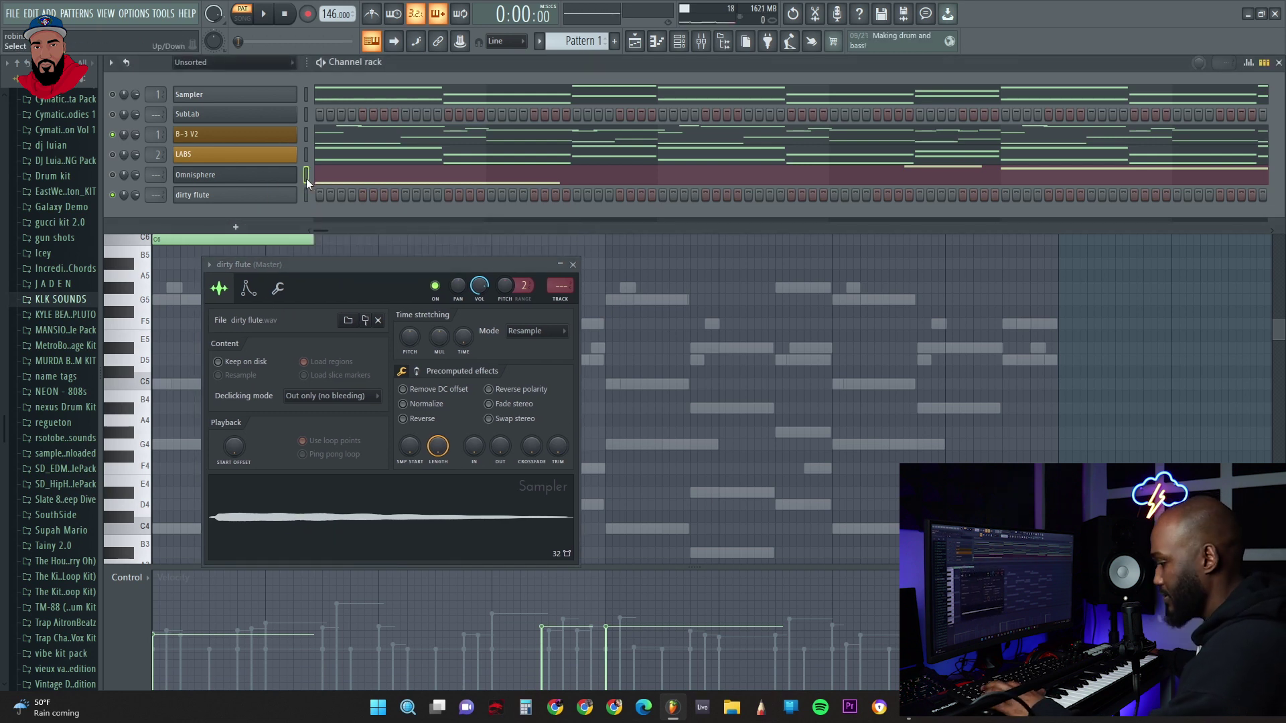
click(305, 196)
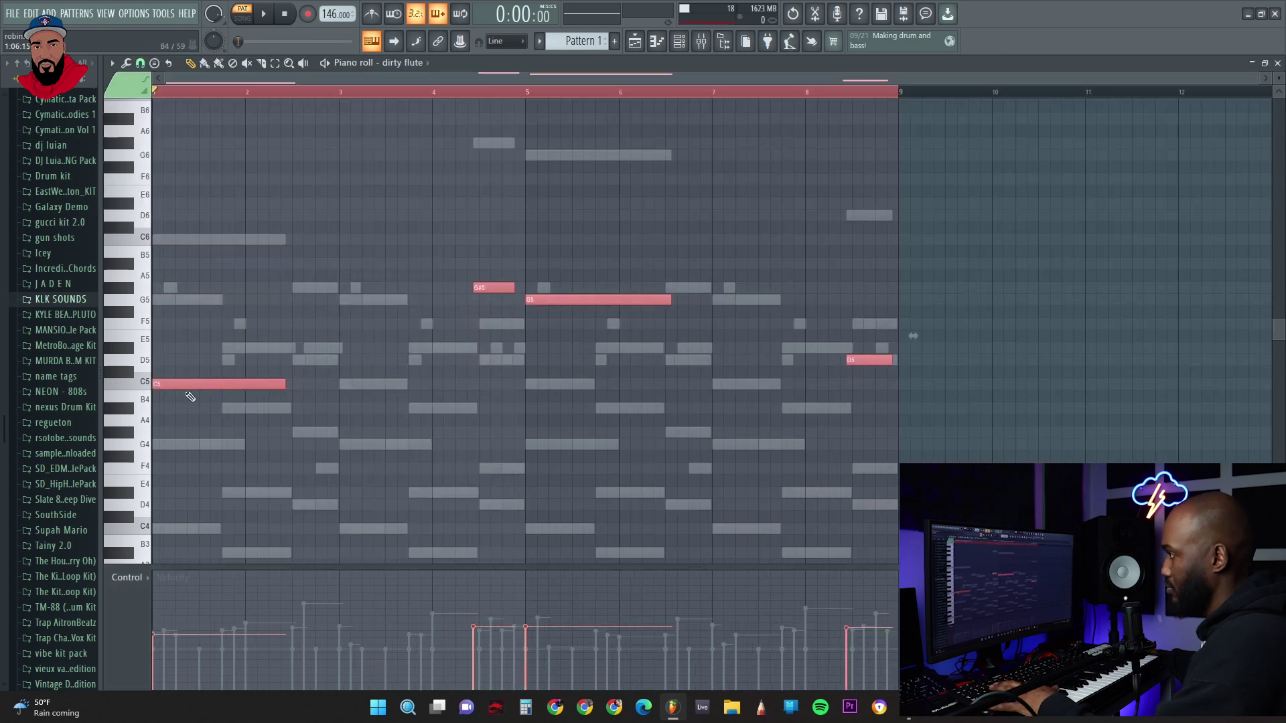
Play the pattern, raise the flute notes' velocities, and extend the last D5 note to the end of bar 8
key(space)
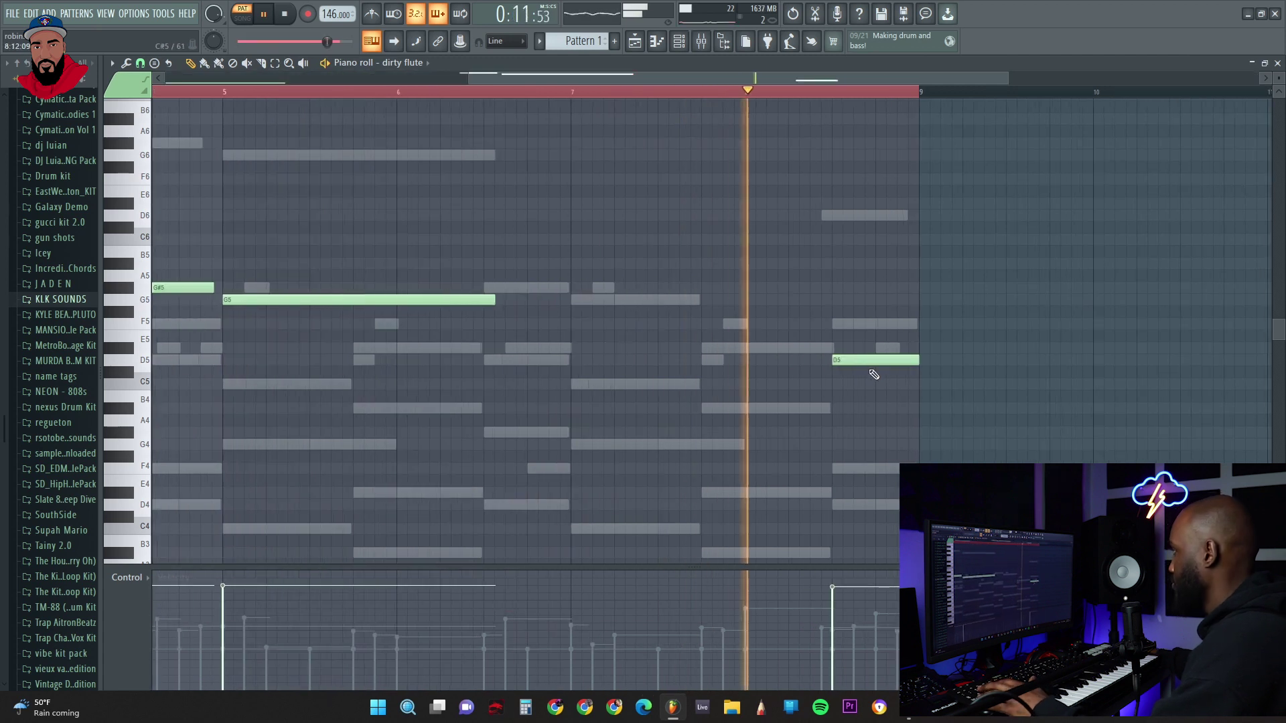
scroll(874, 376, down, 3)
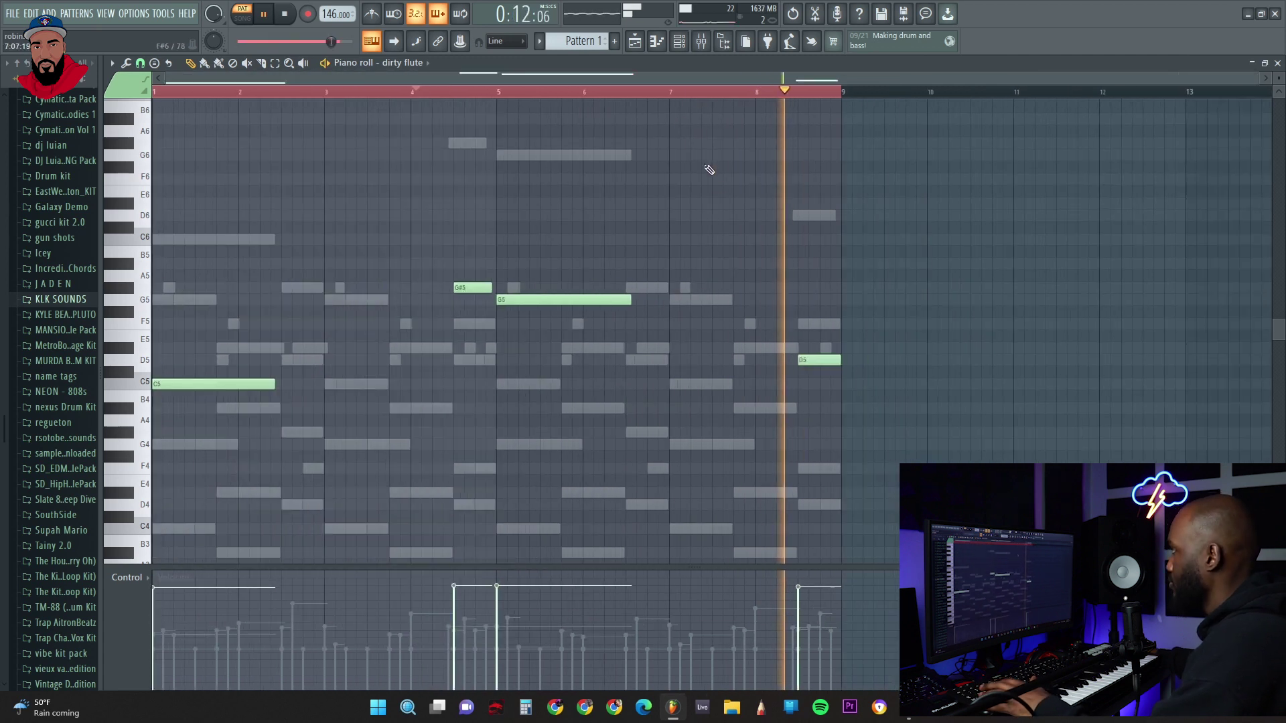
Set the dirty flute's time stretching to Stretch and enable its volume envelope with a shorter attack and longer hold
click(680, 41)
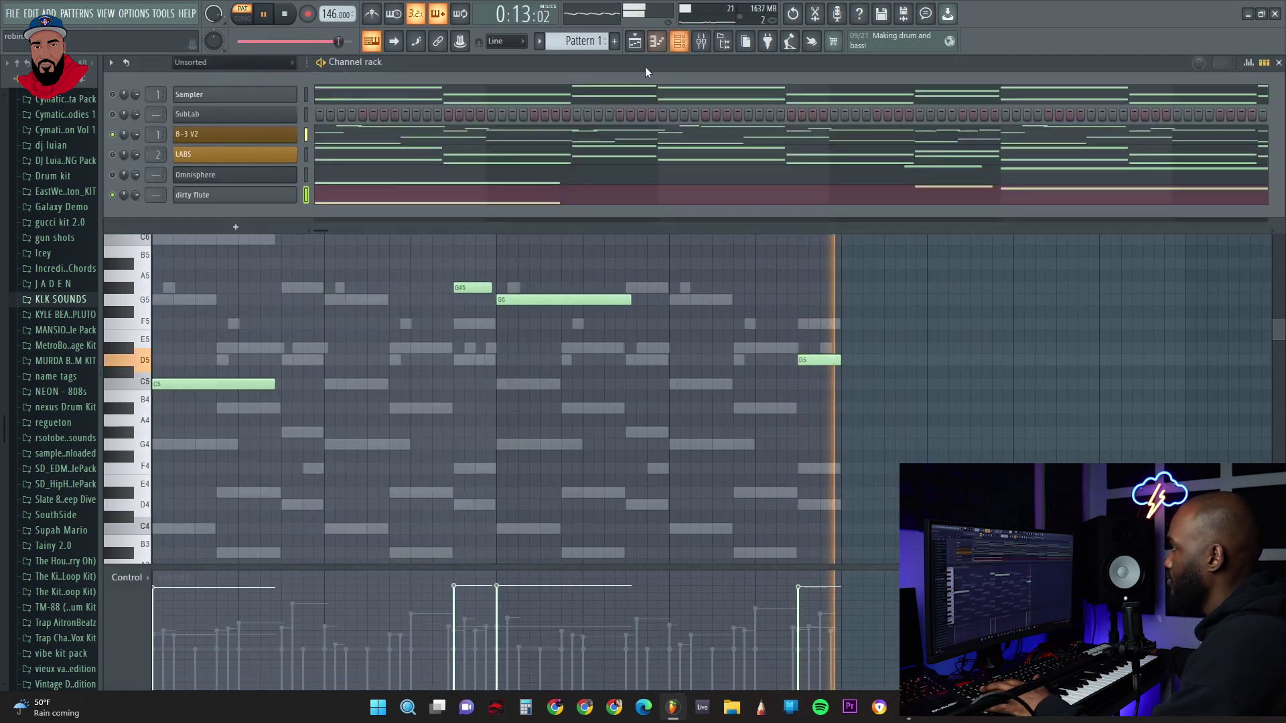
click(213, 195)
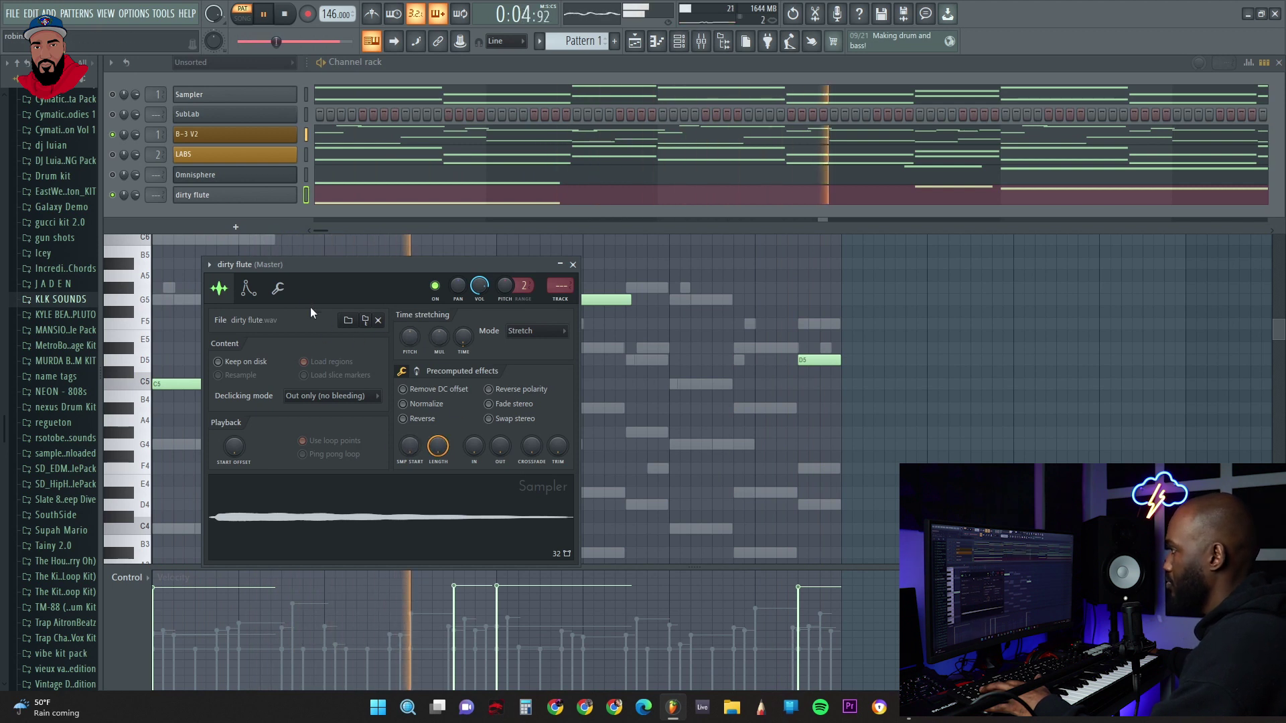
click(248, 288)
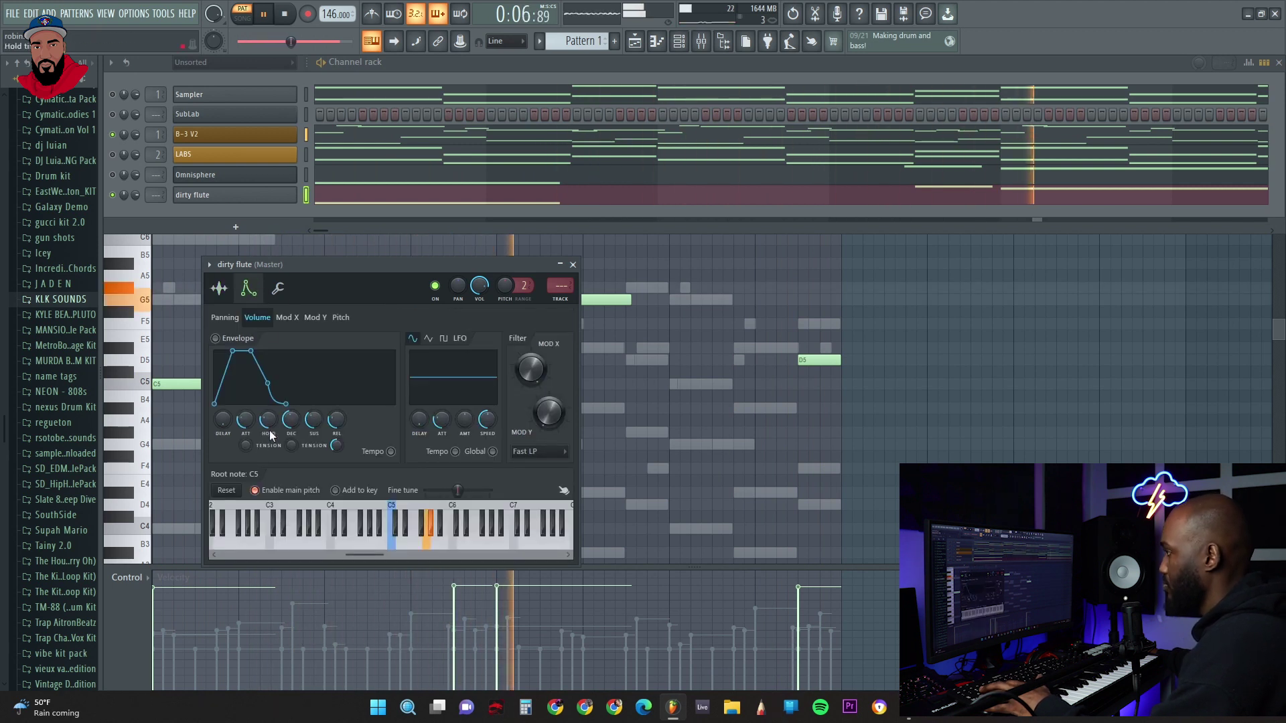
mouse_move(247, 420)
mouse_down()
mouse_move(248, 439)
mouse_move(336, 417)
mouse_move(268, 420)
mouse_move(268, 432)
mouse_up()
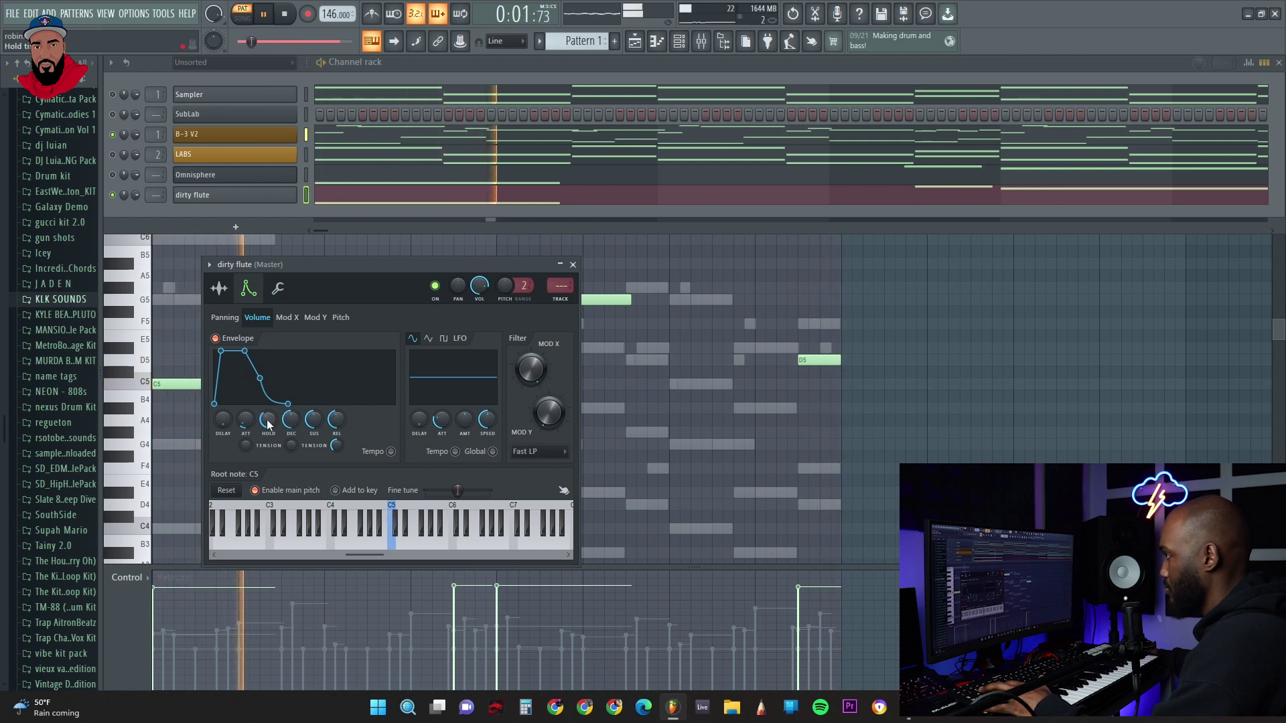
click(572, 265)
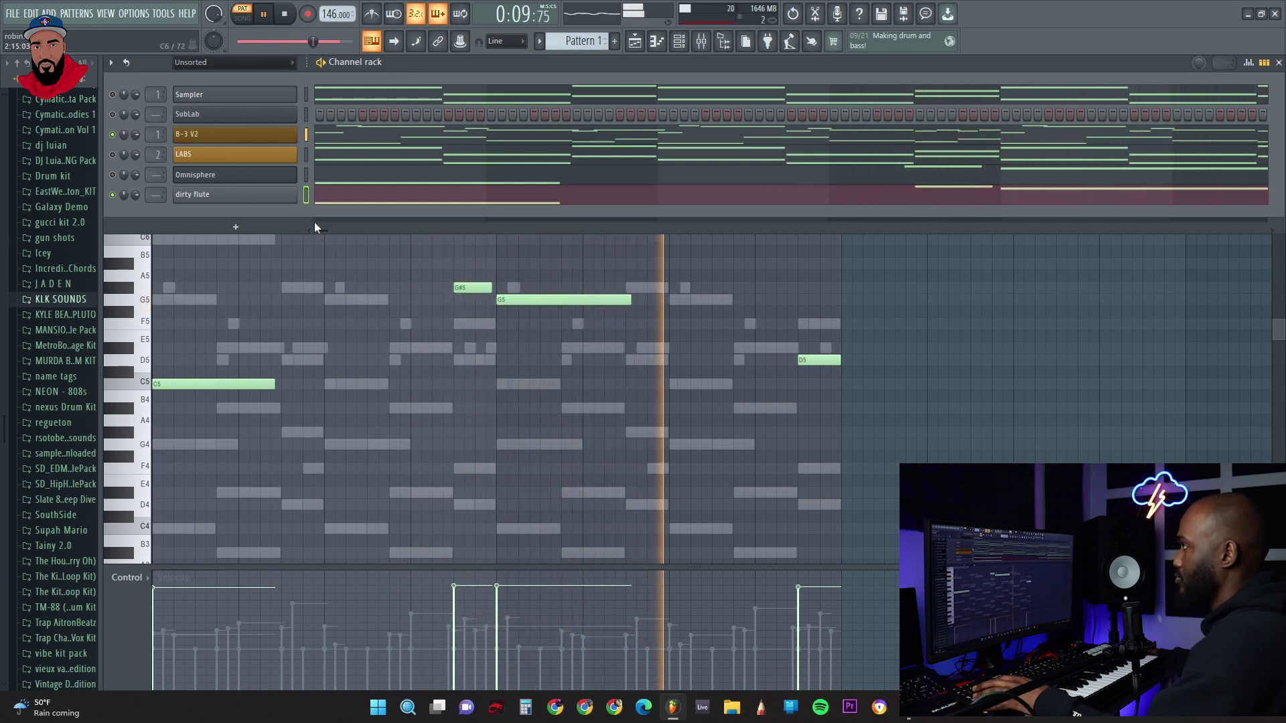
Stop playback and clone the dirty flute channel
key(space)
right_click(283, 202)
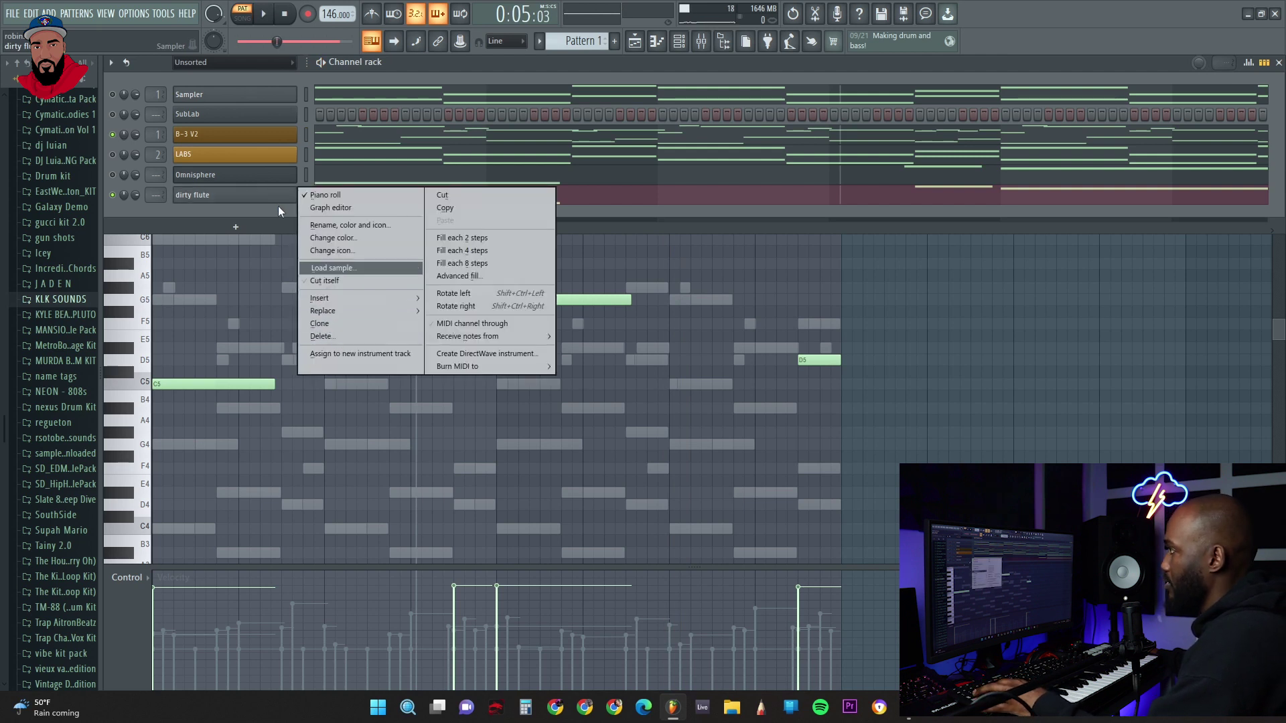
click(337, 324)
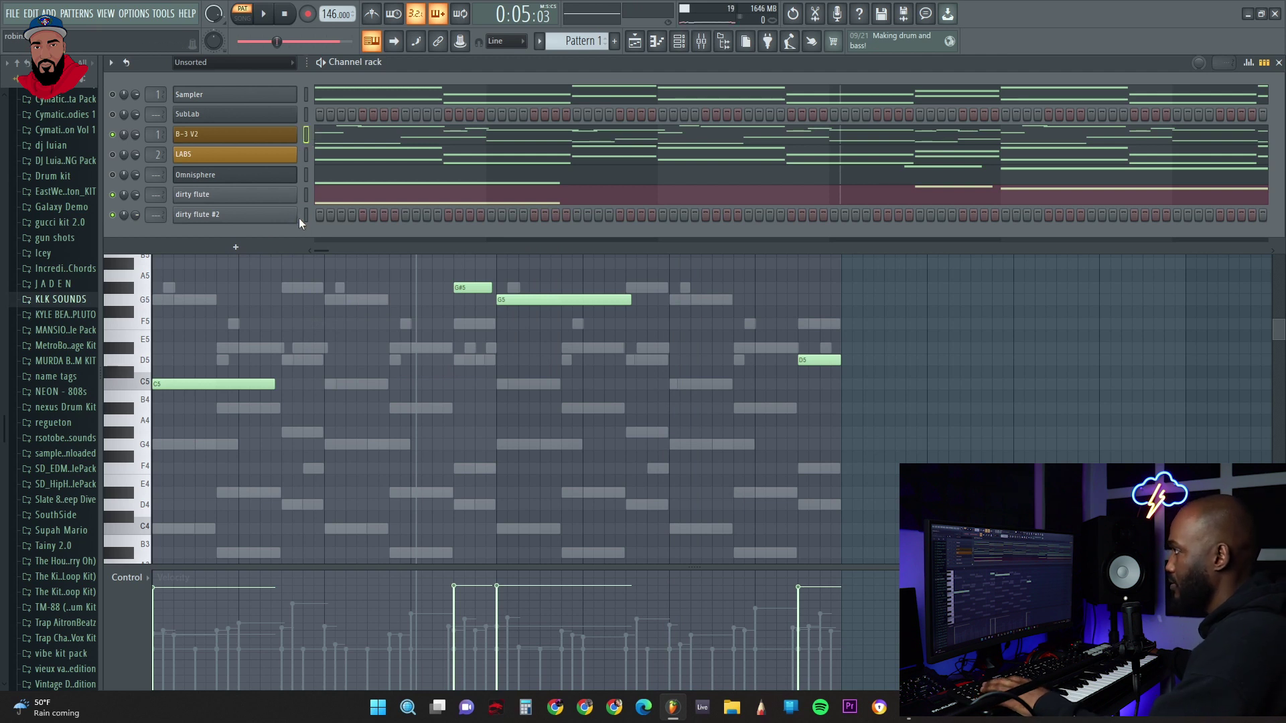
Play the pattern with the organ melody copied into dirty flute #2, and raise the velocities of all its notes
click(305, 214)
key(space)
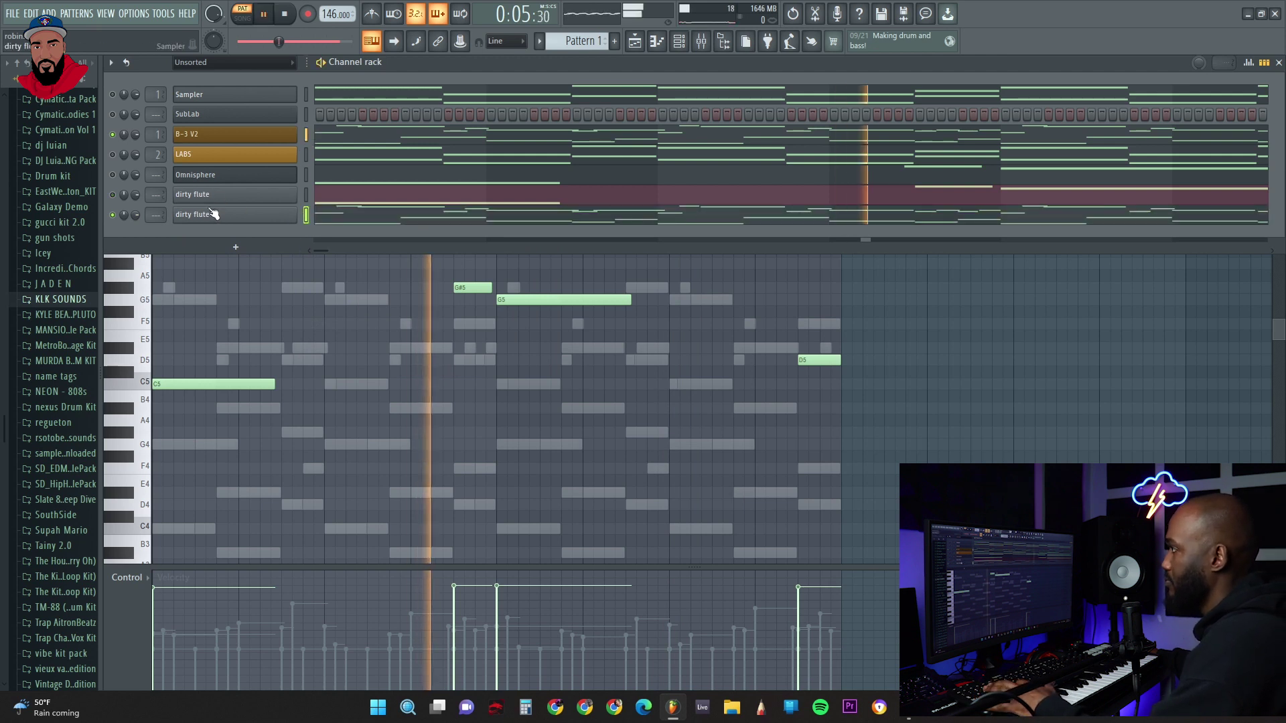
click(353, 218)
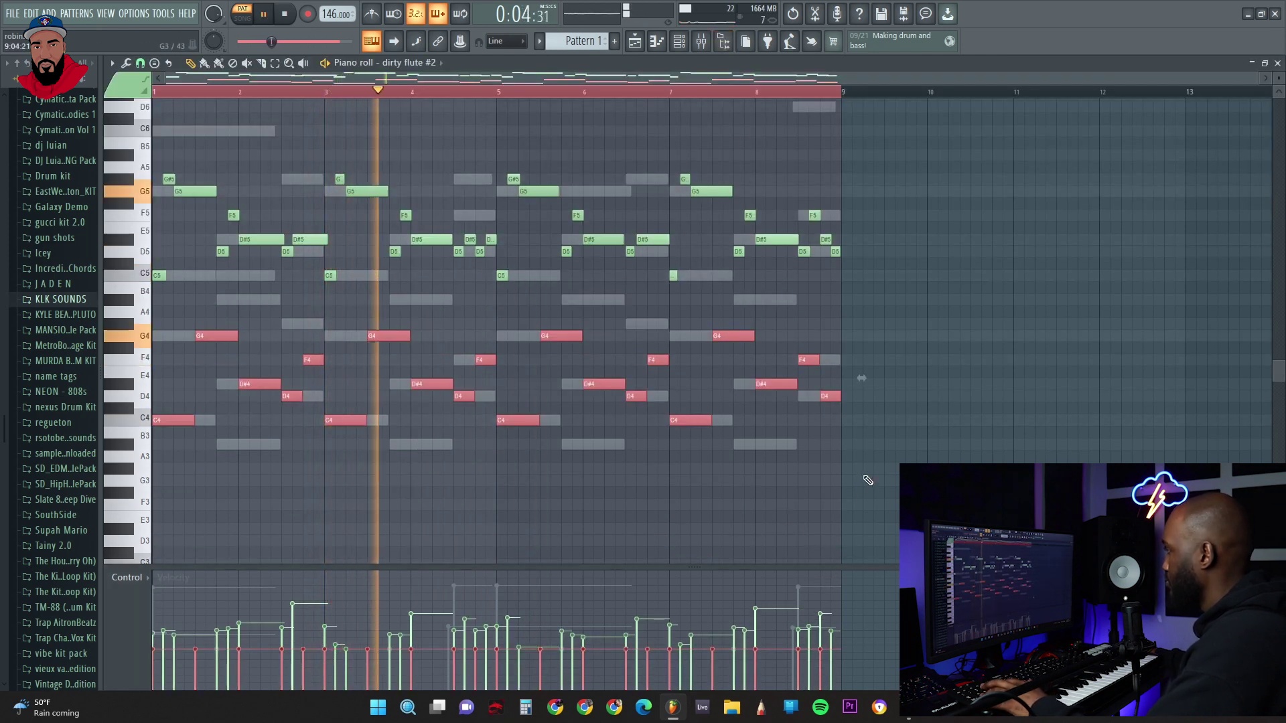
key(ctrl+a)
scroll(311, 365, up, 3)
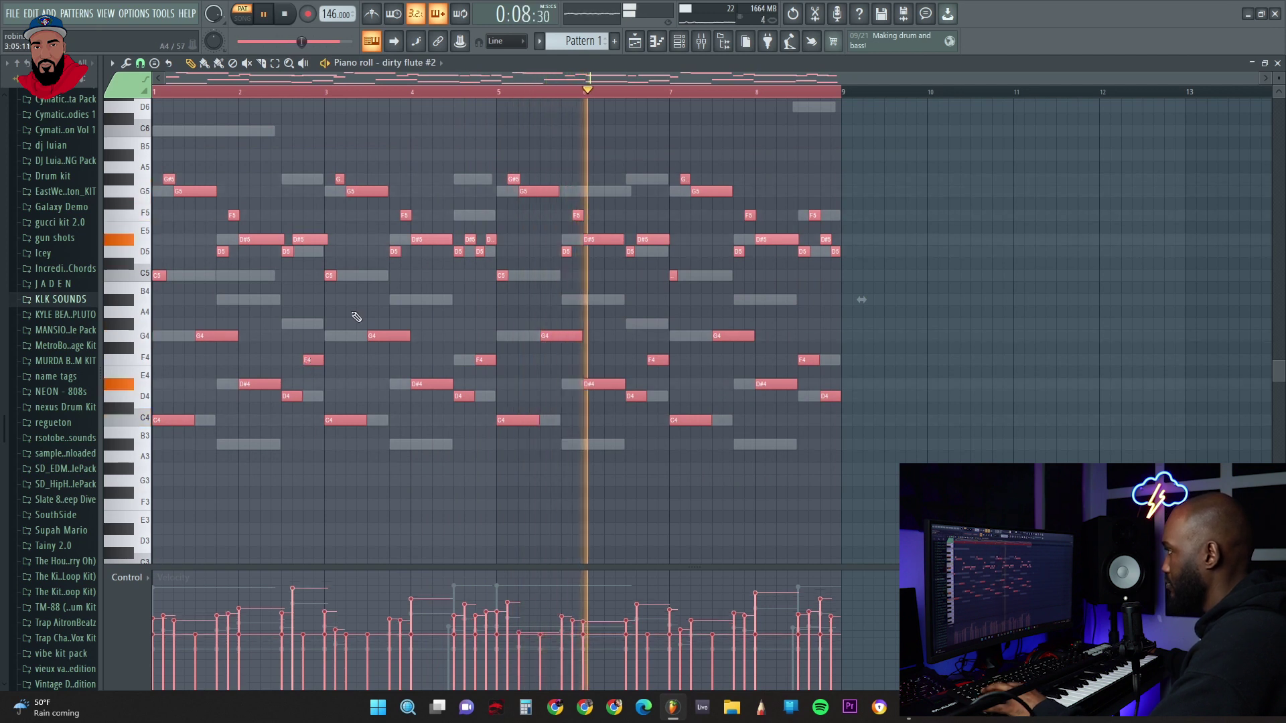
Mute dirty flute #2, unmute the original dirty flute, and listen to Pattern 2 before returning to Pattern 1
key(F6)
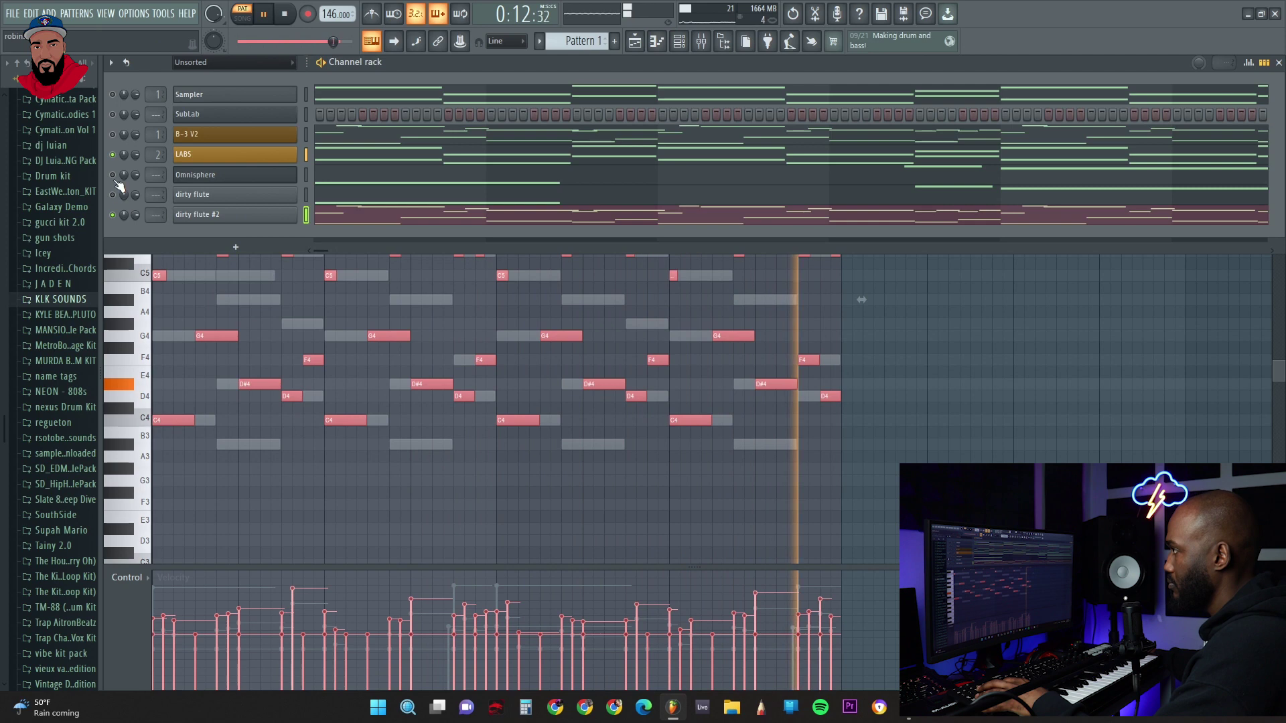
click(114, 214)
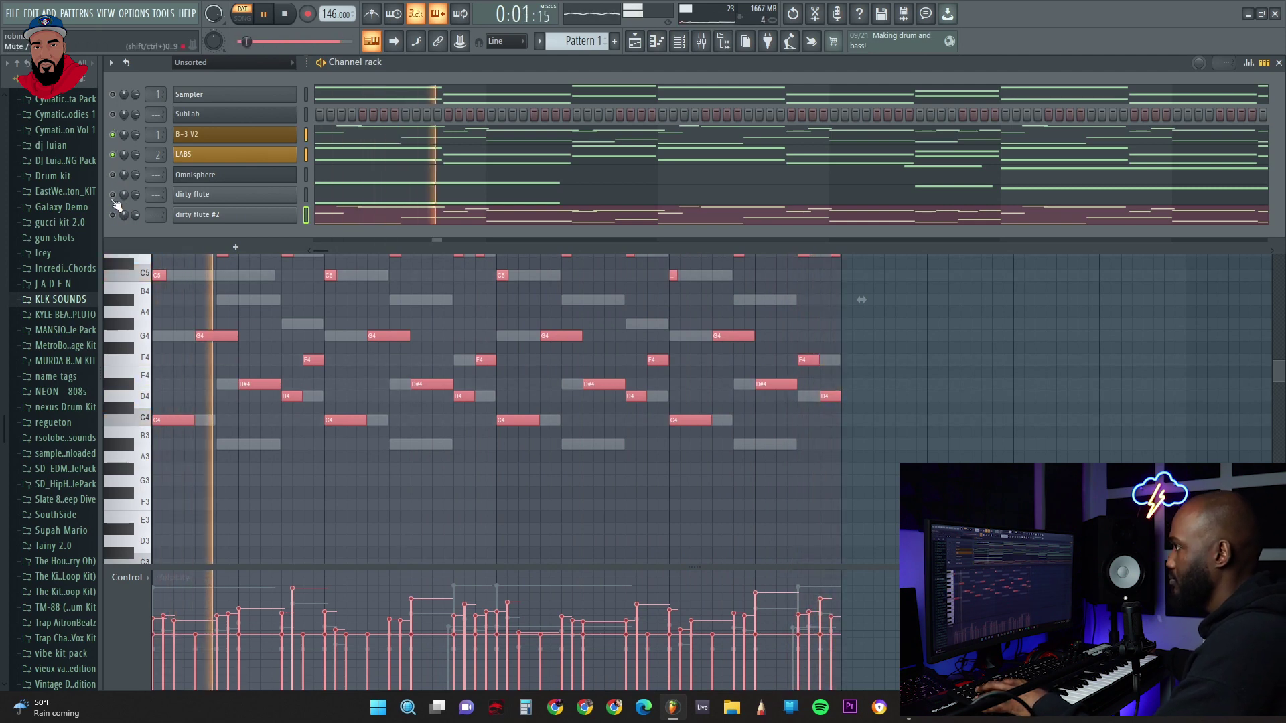
click(114, 195)
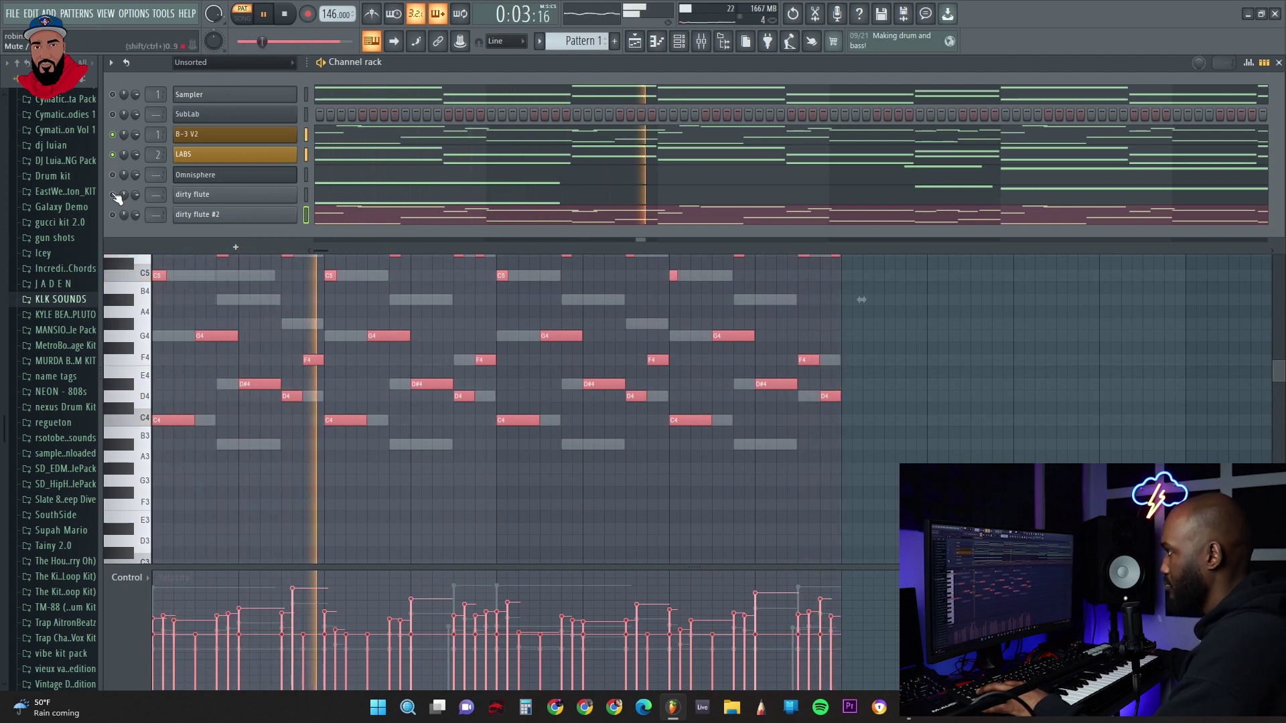
key(KP_Add)
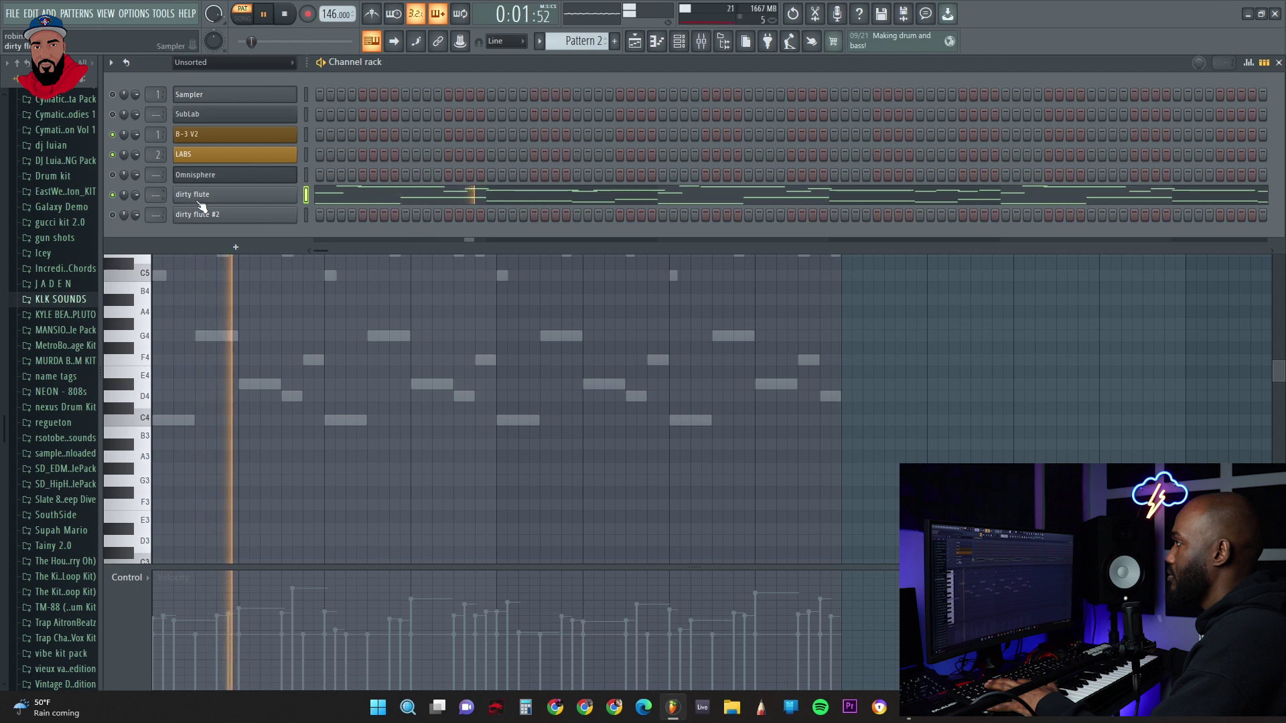
key(space)
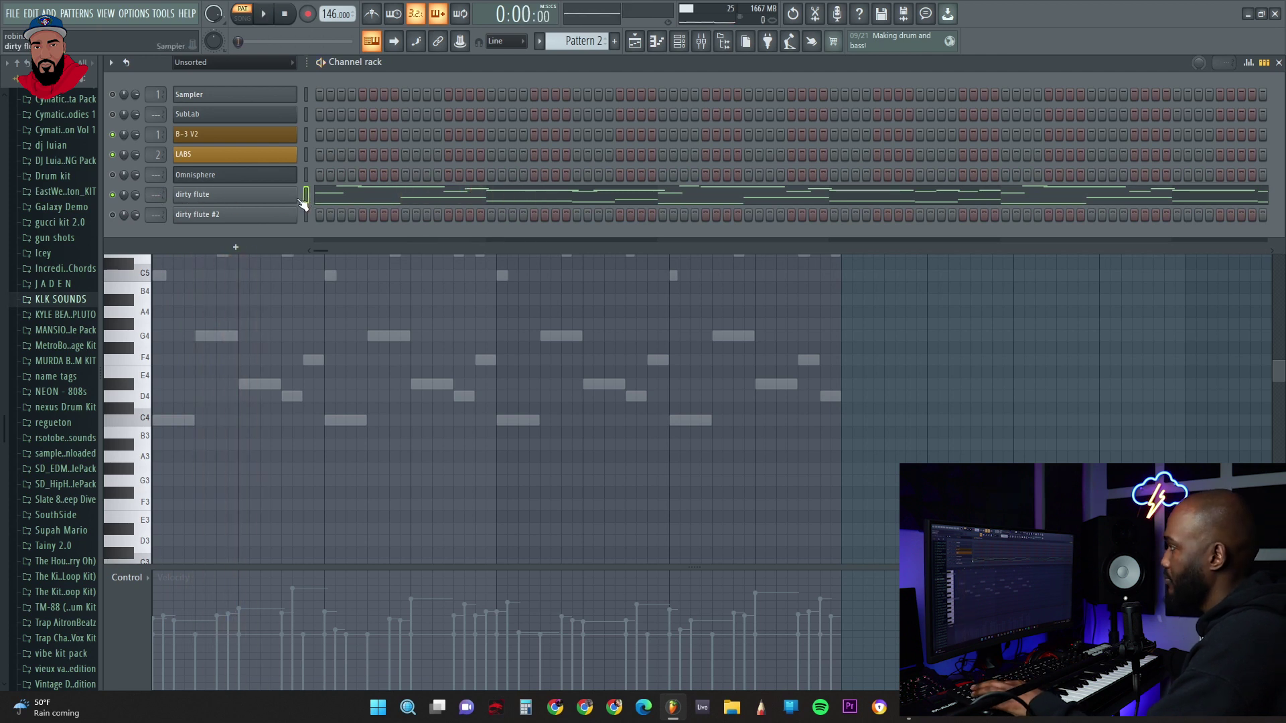
key(KP_Subtract)
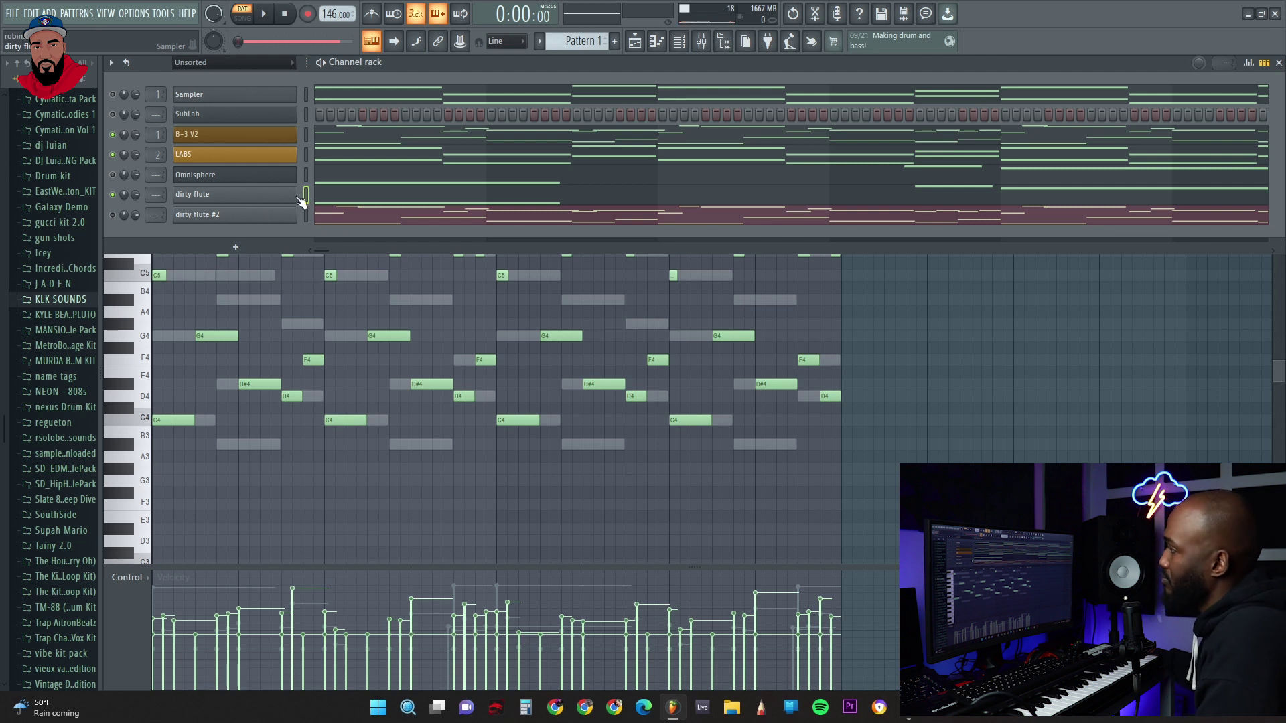
Load Raum in the first effect slot of the dirty flute's mixer track and audition the track in solo
click(258, 201)
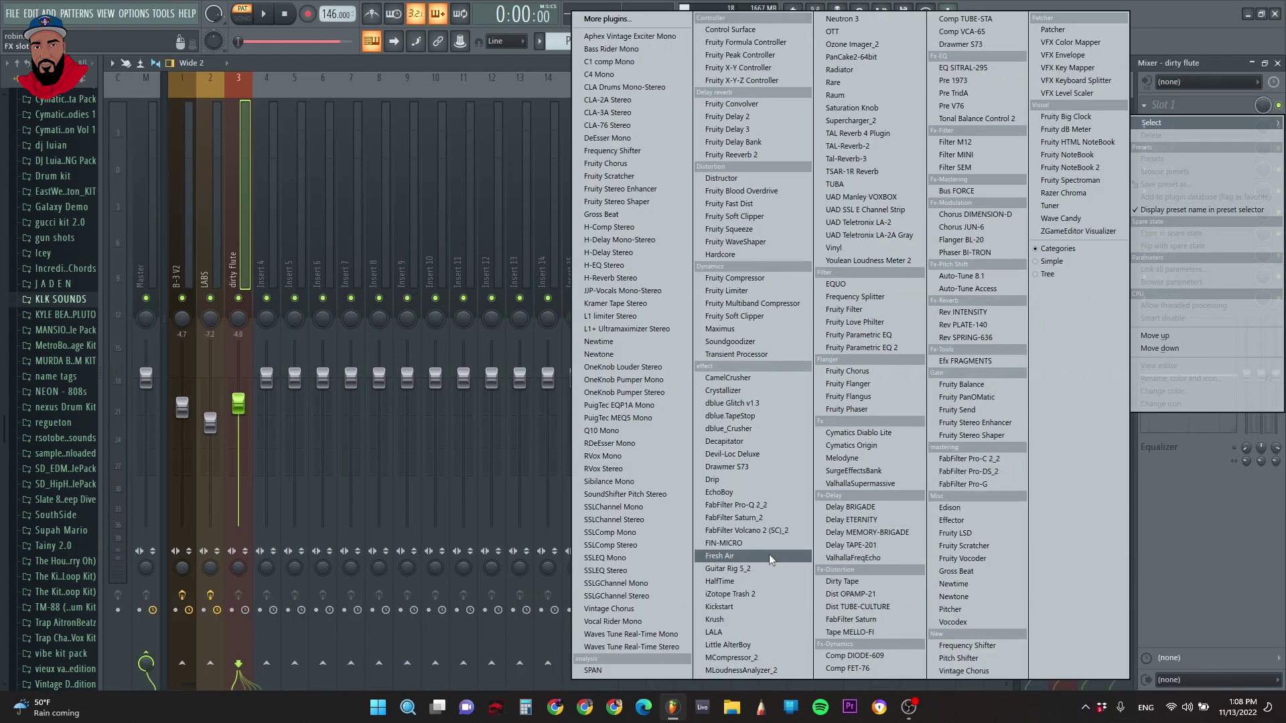
click(869, 95)
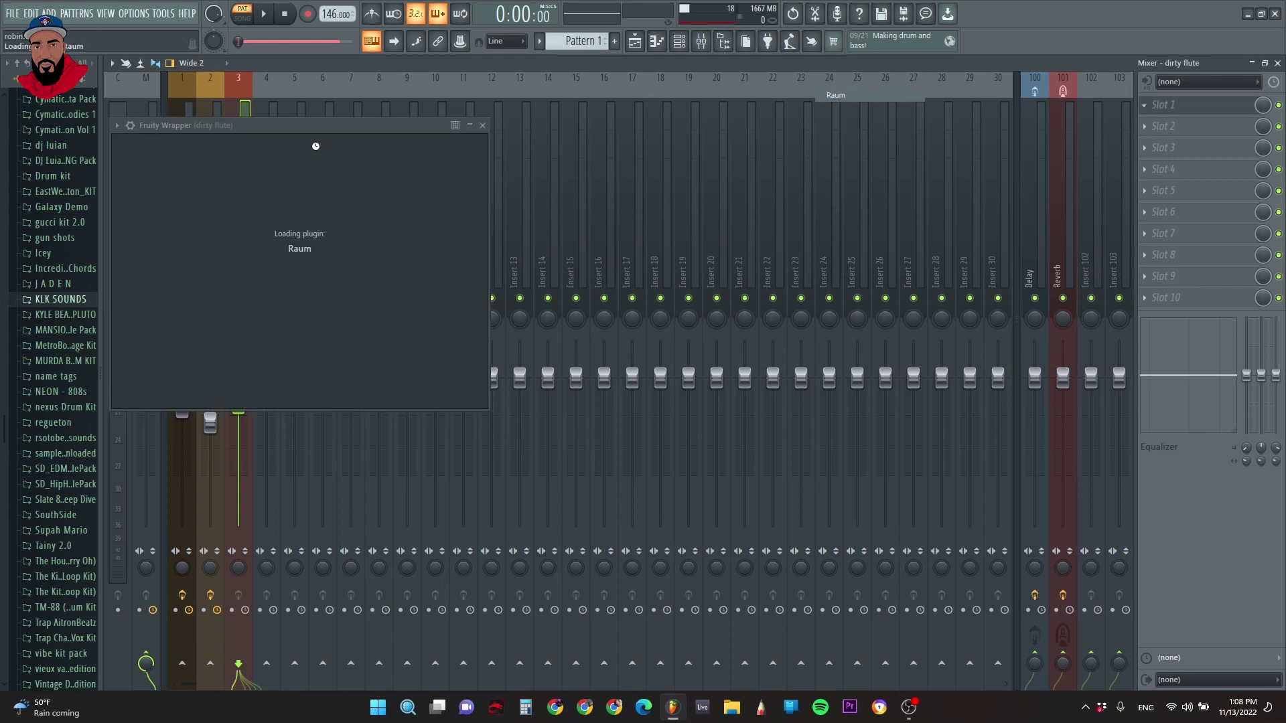
drag(315, 126, 619, 140)
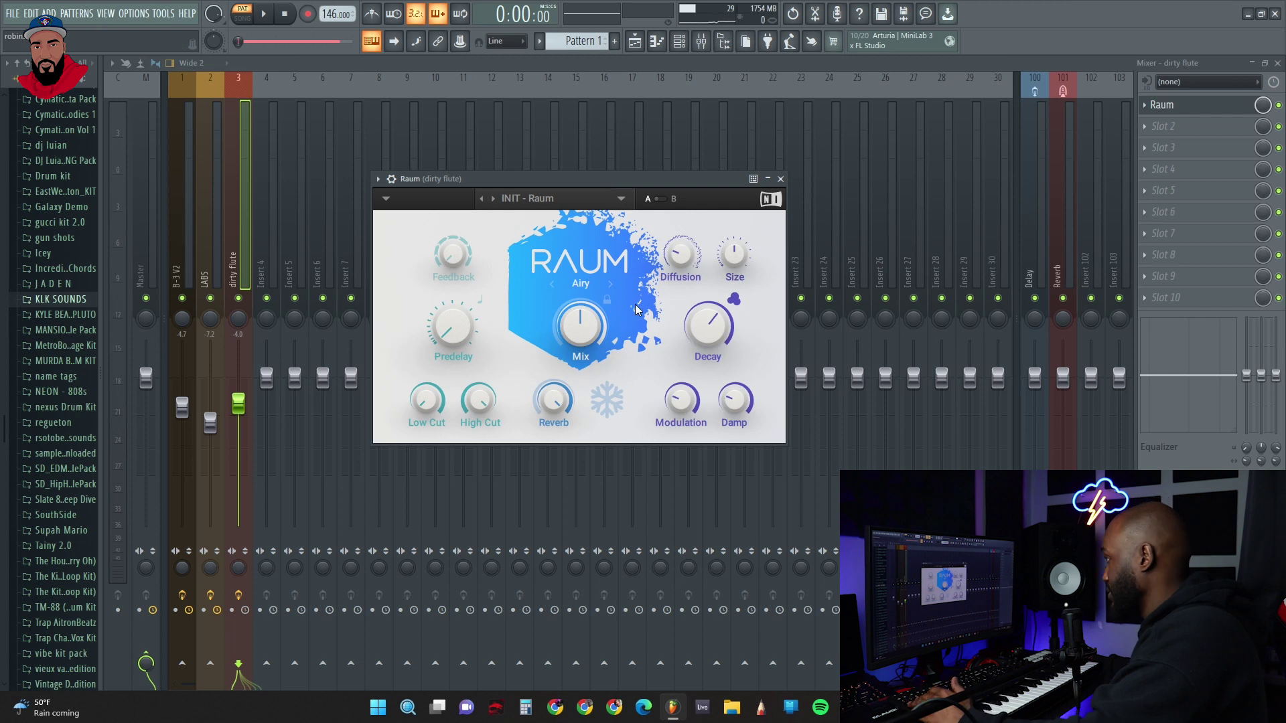
key(space)
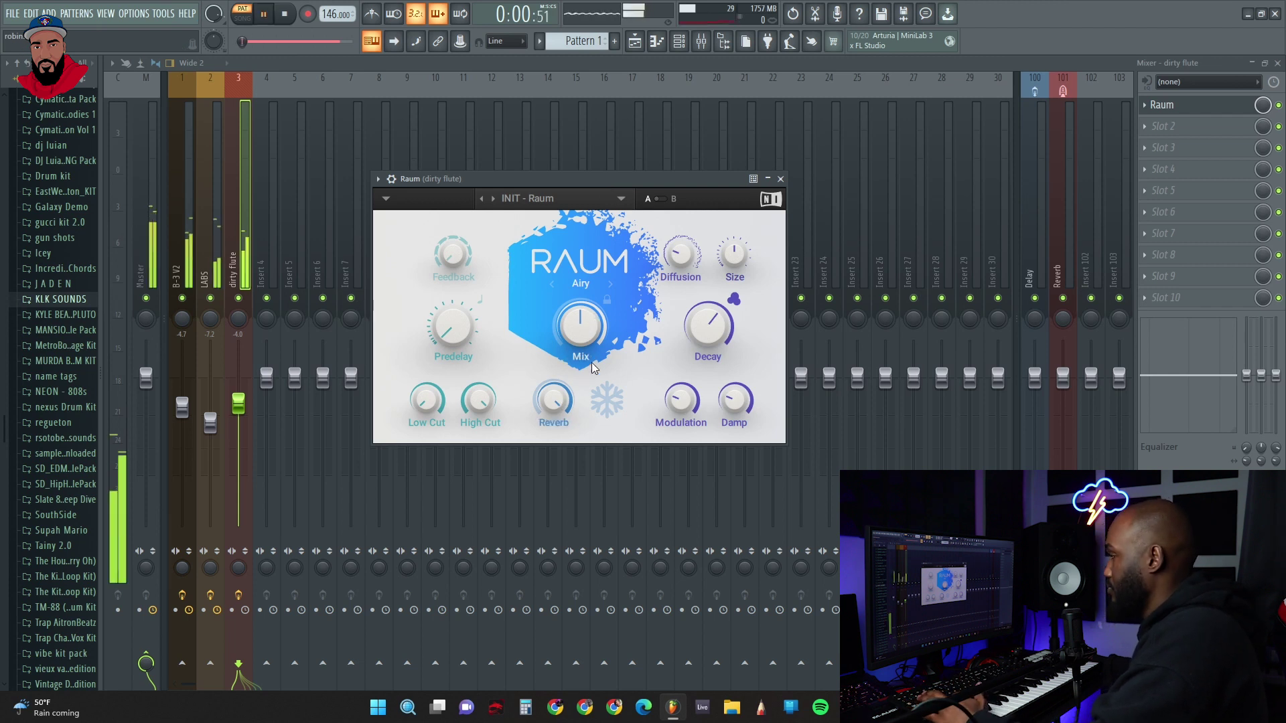
right_click(239, 299)
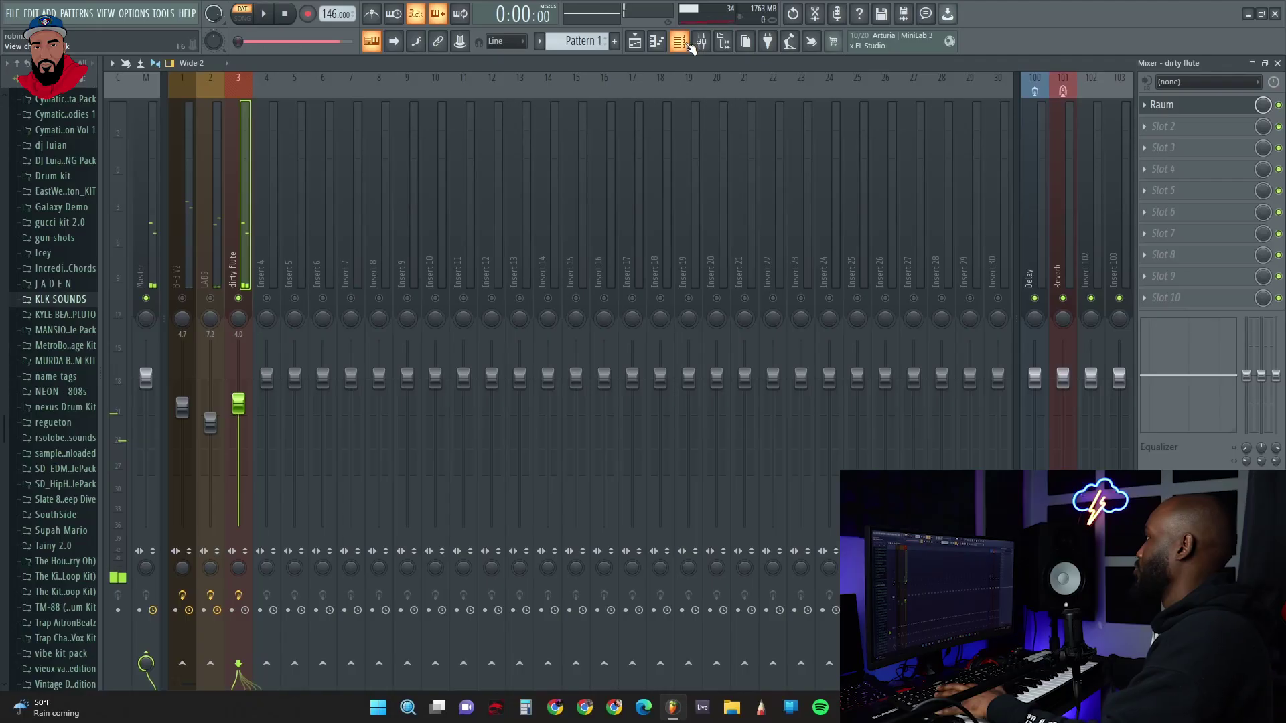
Place the dirty flute and dirty flute #2 patterns at bar 1 on playlist tracks 4 and 5
key(F6)
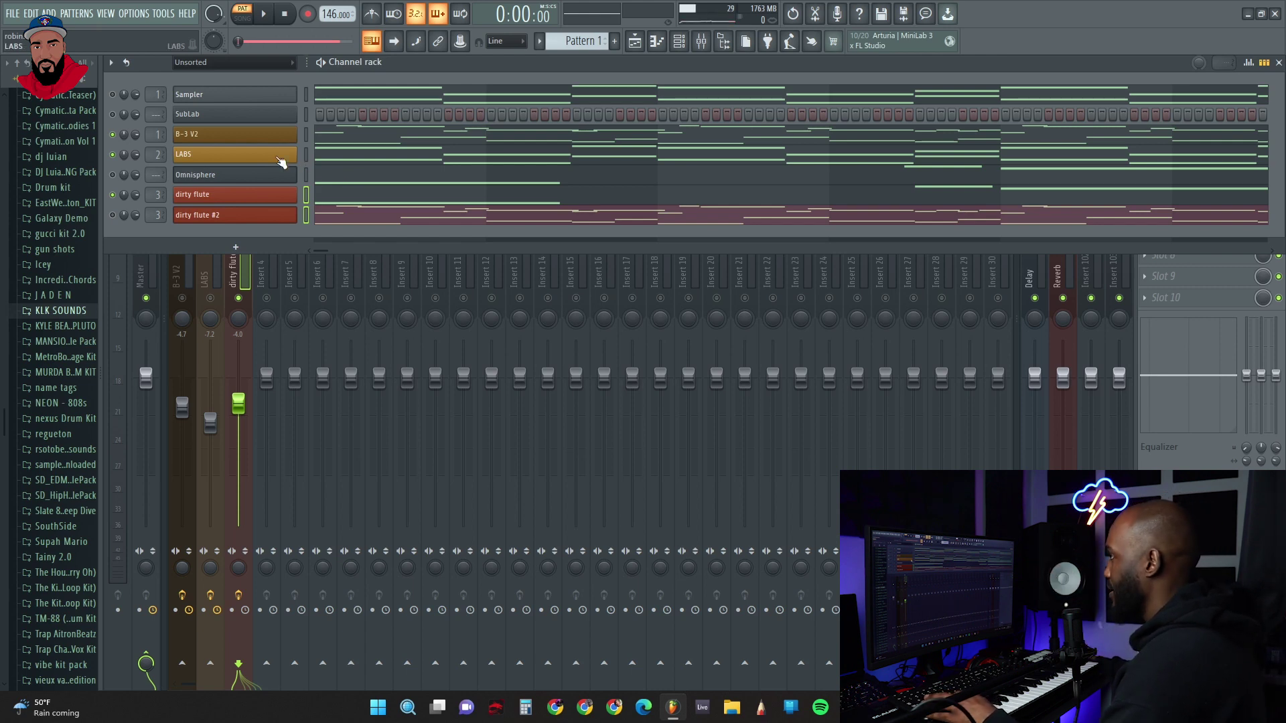
click(289, 194)
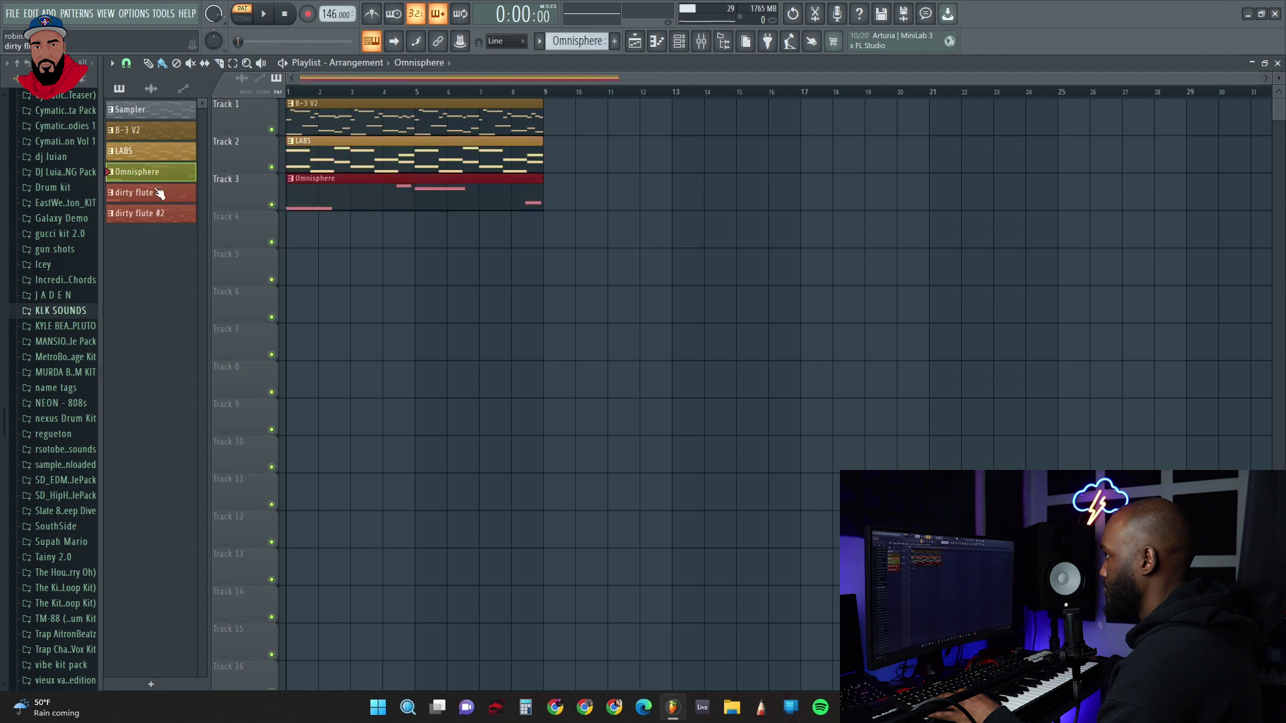
click(158, 194)
click(289, 231)
click(150, 213)
click(290, 268)
Duplicate the eight-bar block of clips on tracks 1 to 5 three times in the playlist
drag(573, 227, 545, 226)
key(ctrl+b)
key(ctrl+b)
key(ctrl+b)
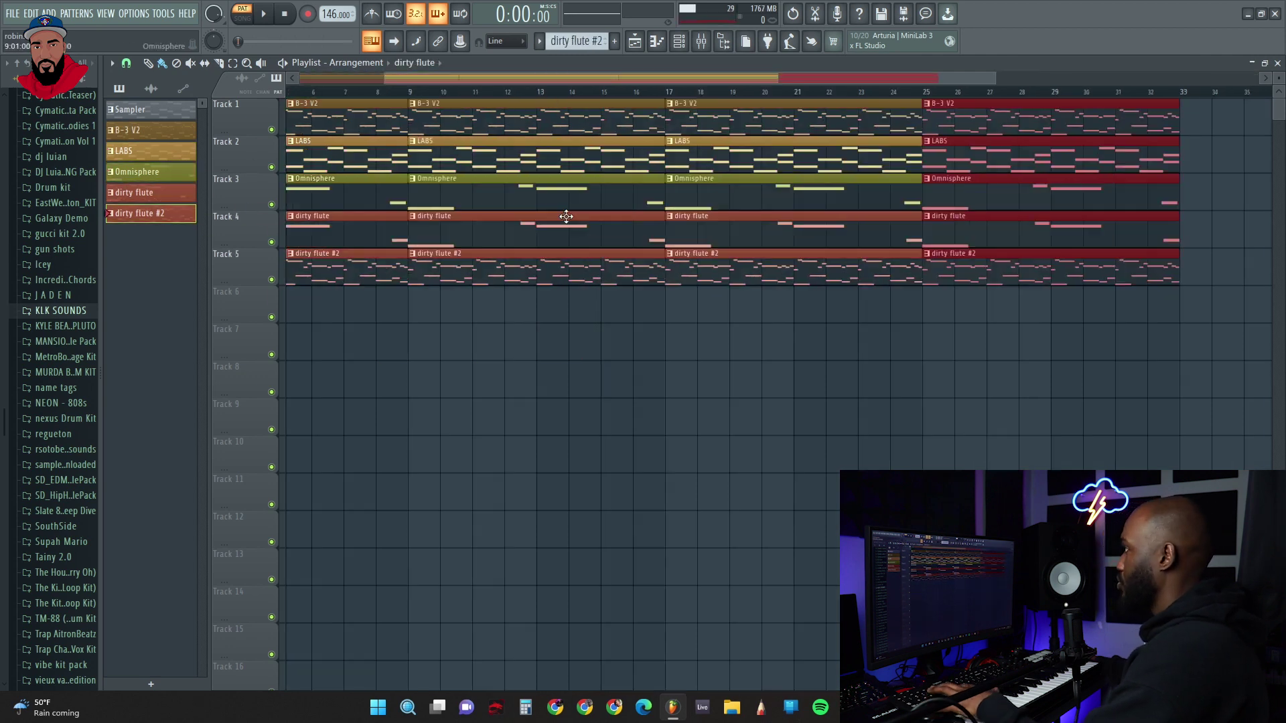
Delete the duplicated clips from bar 17 onward on all five tracks
right_click(717, 168)
right_click(717, 194)
right_click(718, 231)
right_click(720, 268)
right_click(745, 110)
right_click(800, 113)
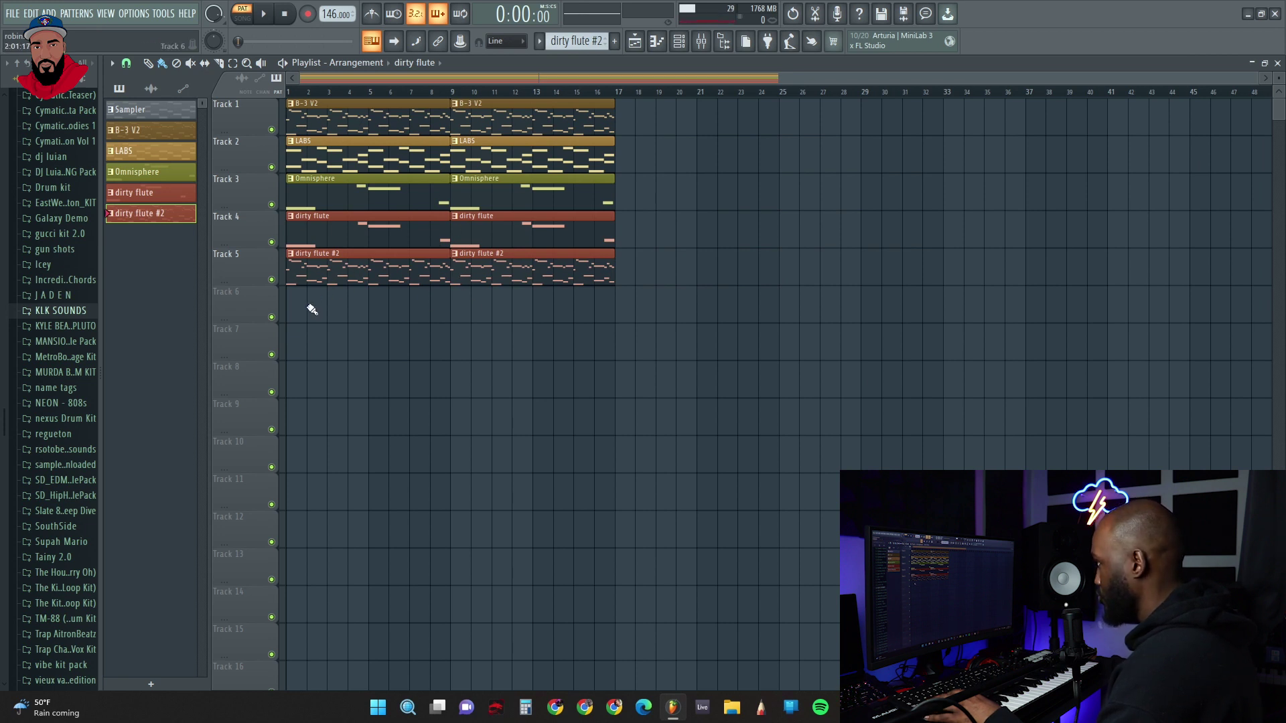
Rearrange the clips so B-3 V2 and dirty flute occupy only bars 1–8, and Omnisphere and dirty flute #2 only bars 9–16
scroll(288, 129, up, 3)
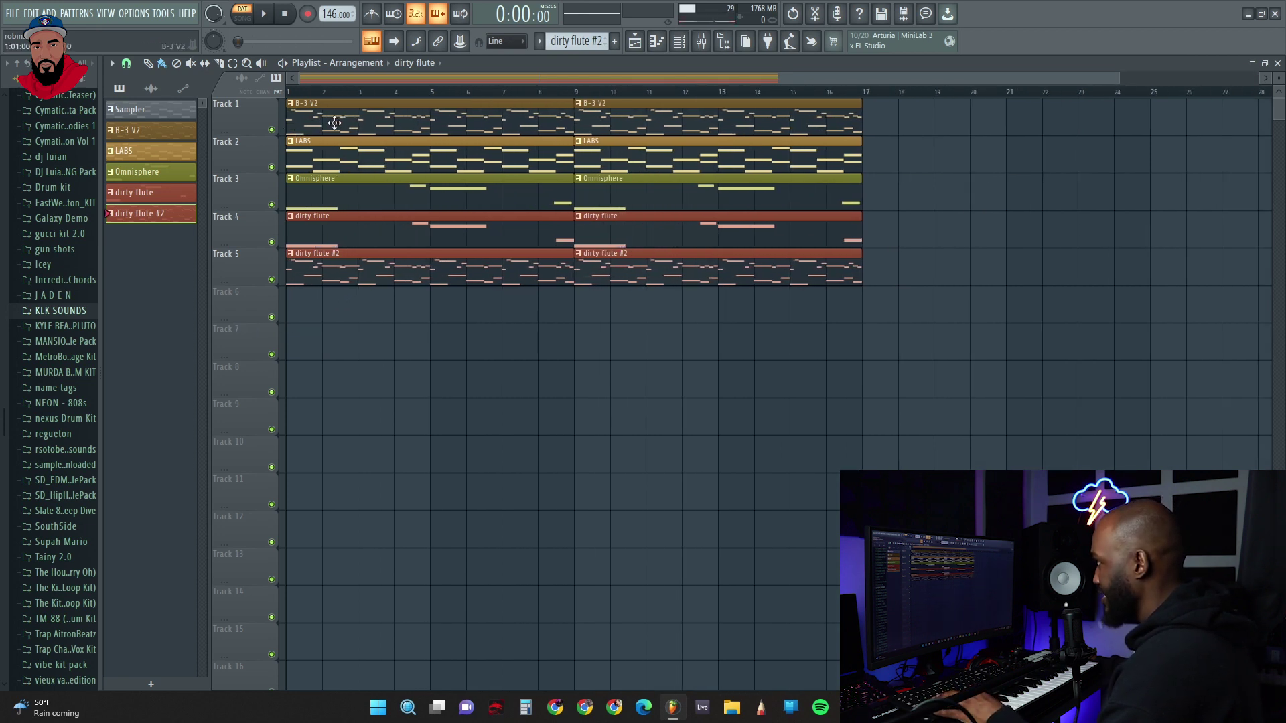
right_click(331, 271)
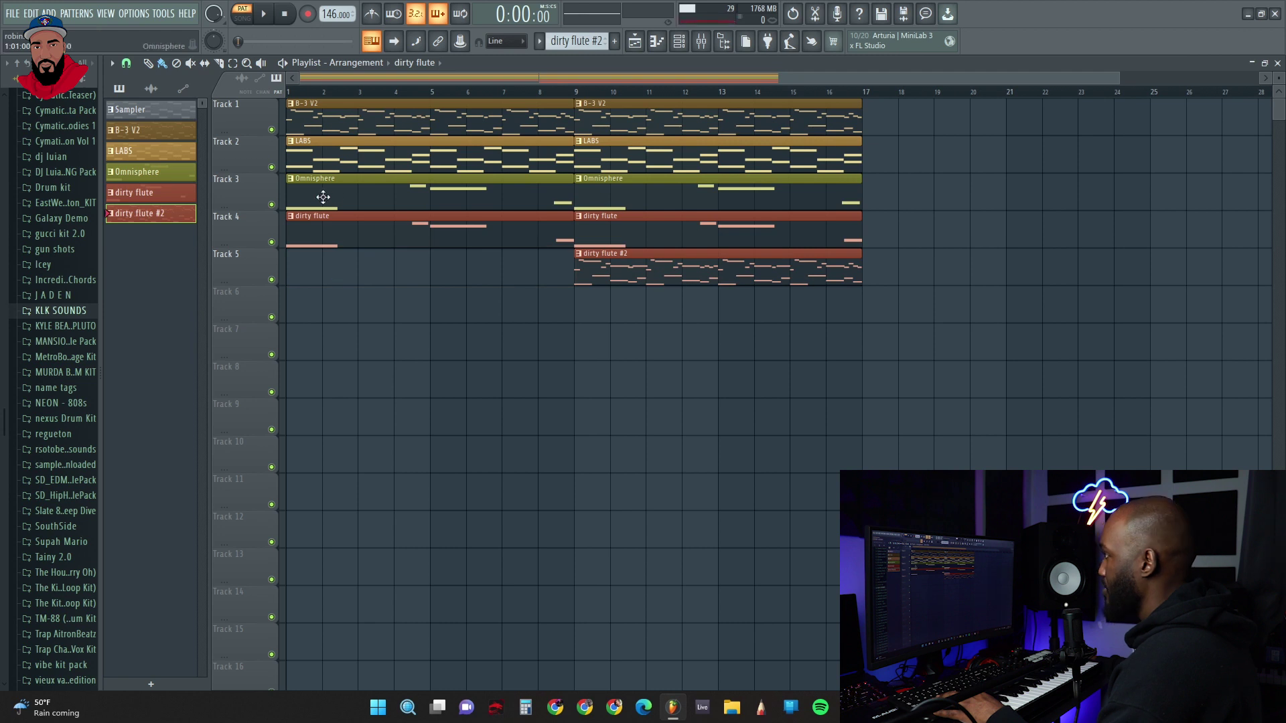
right_click(332, 234)
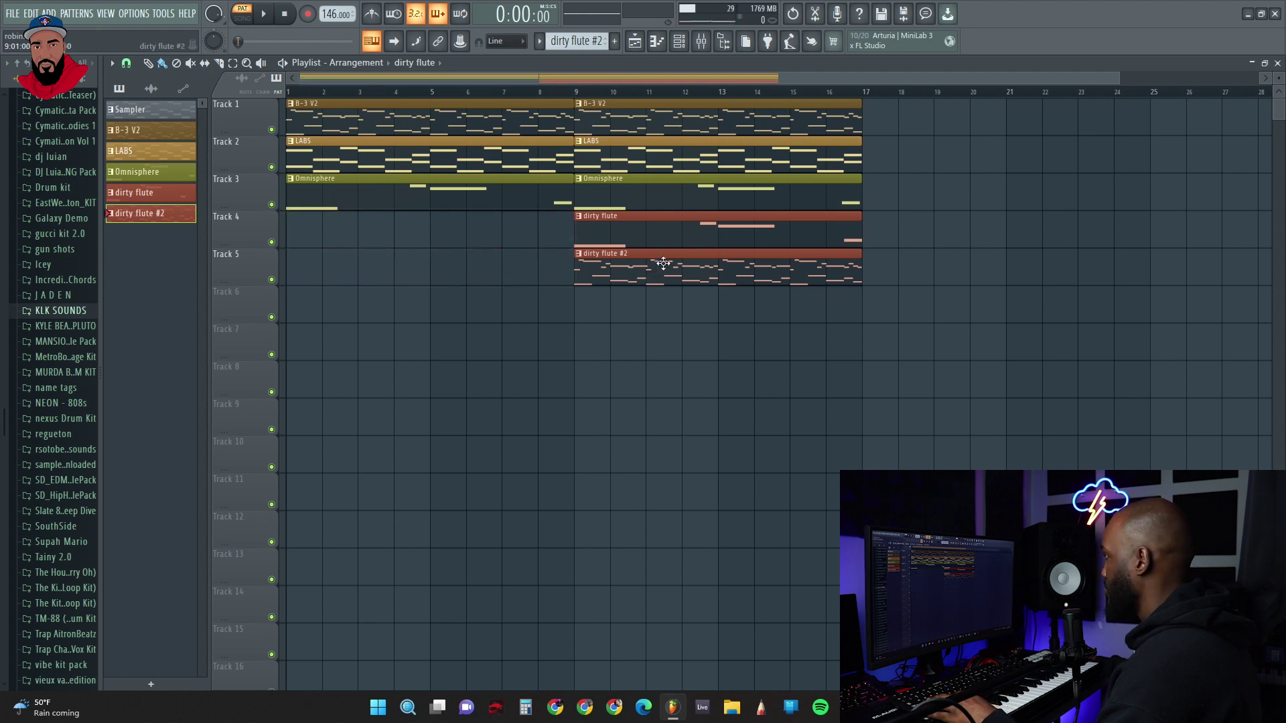
right_click(648, 118)
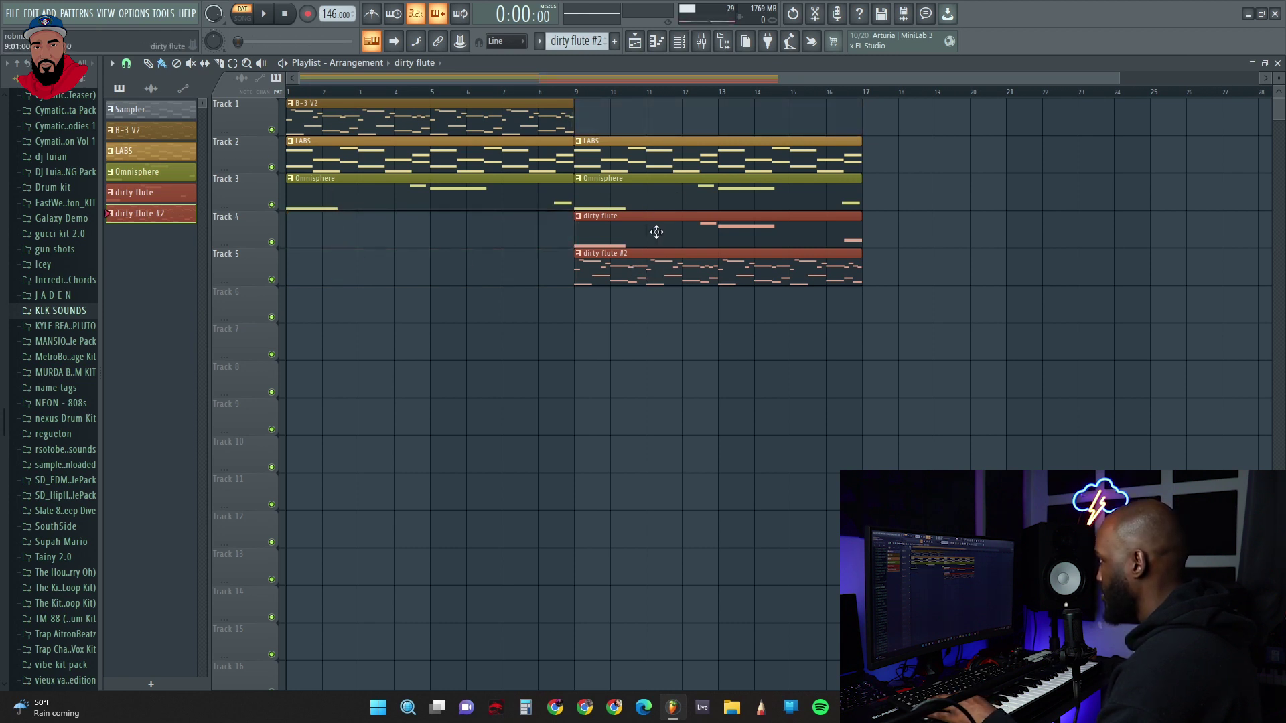
right_click(638, 177)
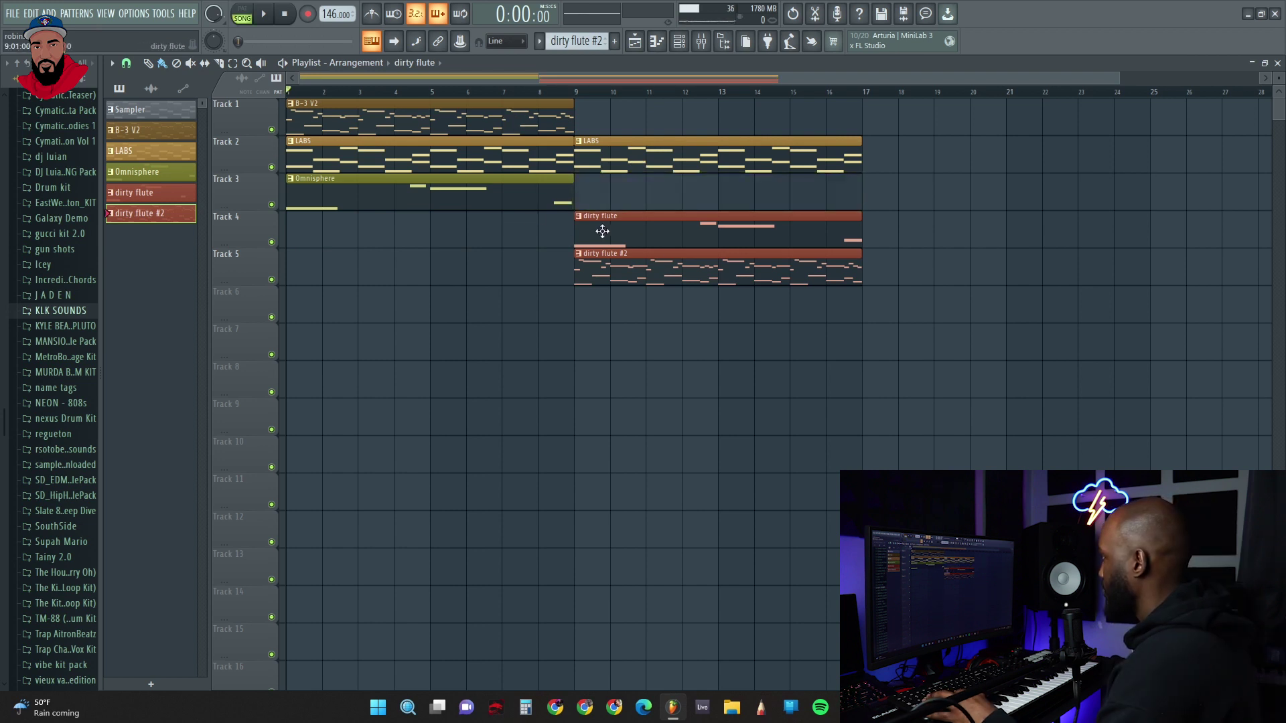
drag(523, 197, 735, 195)
drag(666, 233, 319, 234)
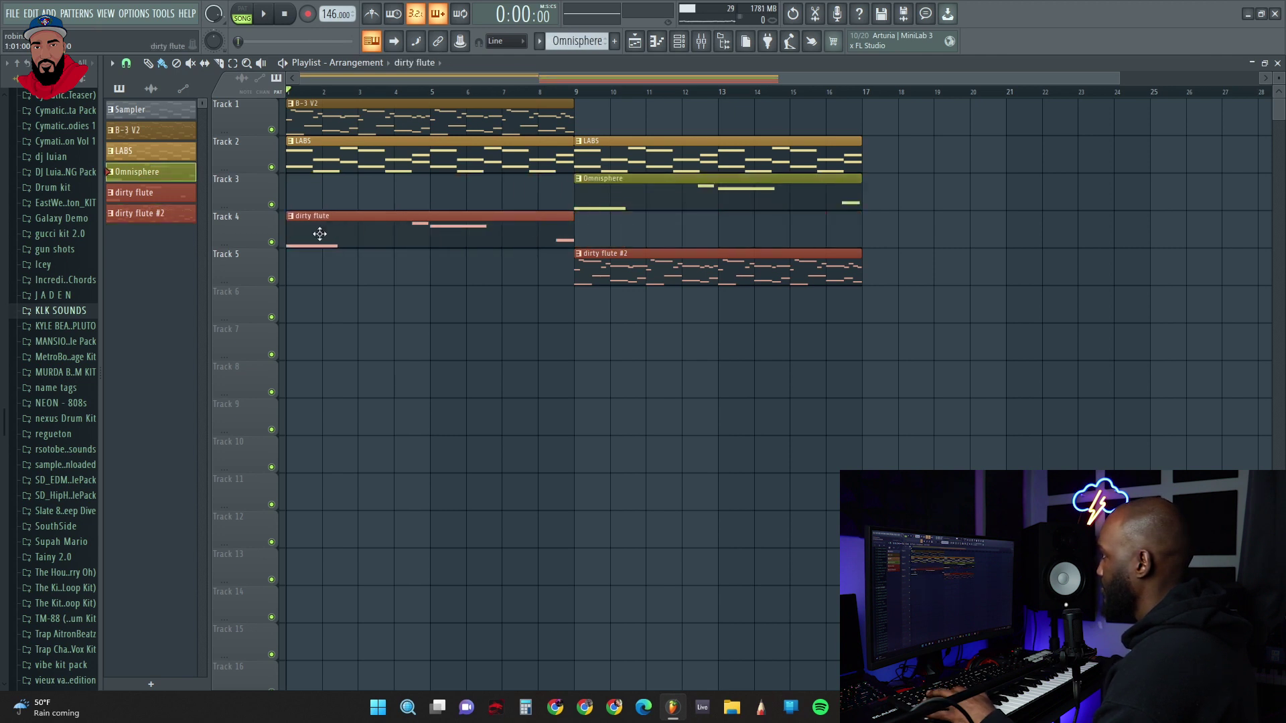
Play the arrangement from bar 8 and check the dirty flute #2 track in the mixer
click(538, 91)
key(space)
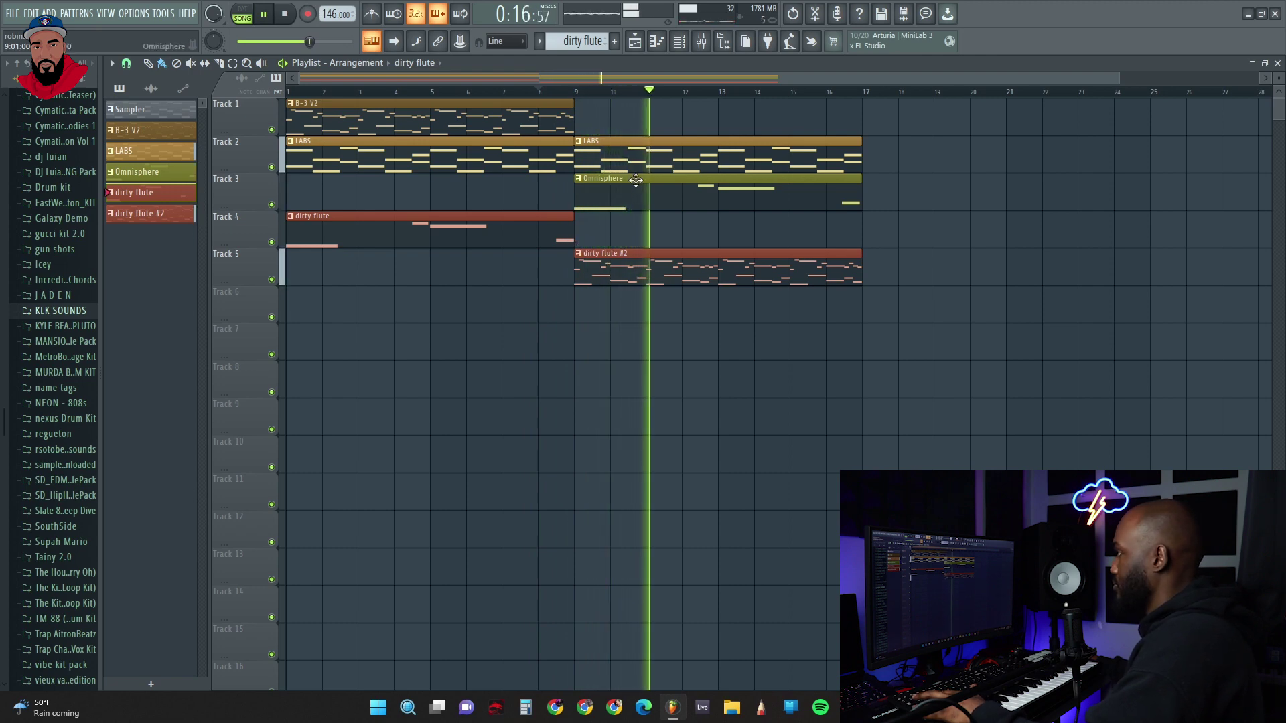
key(F9)
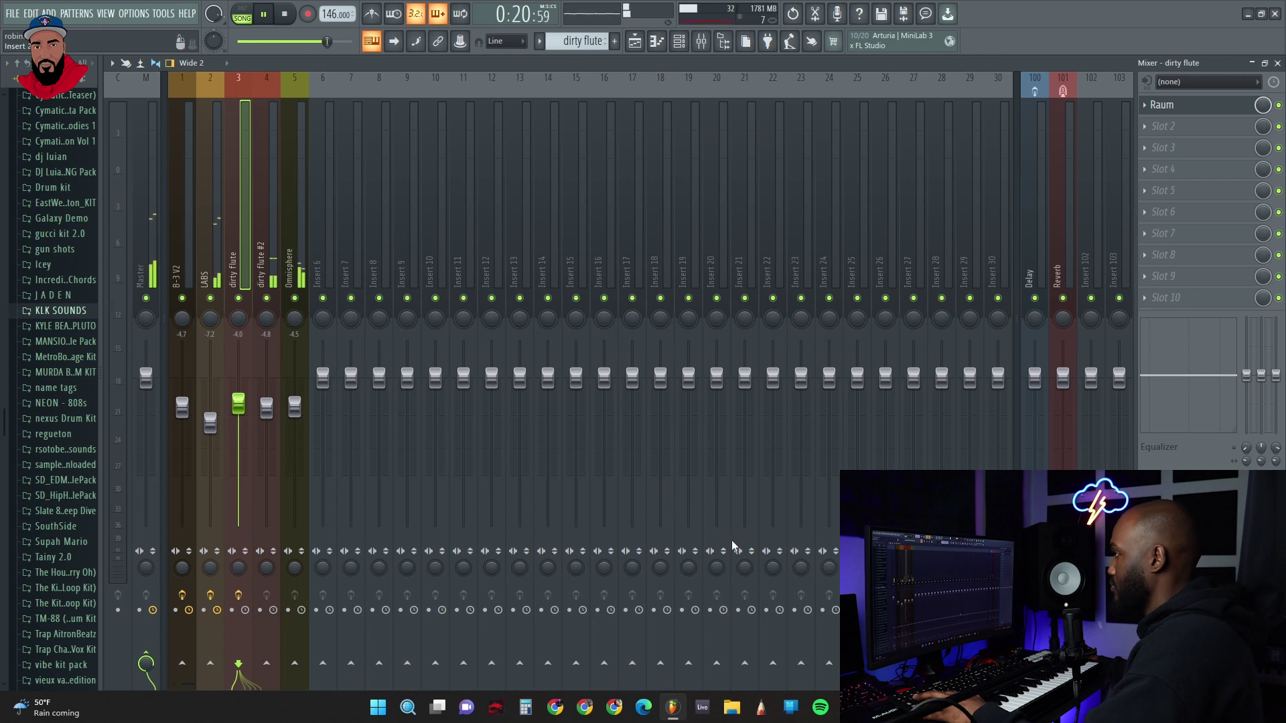
click(266, 243)
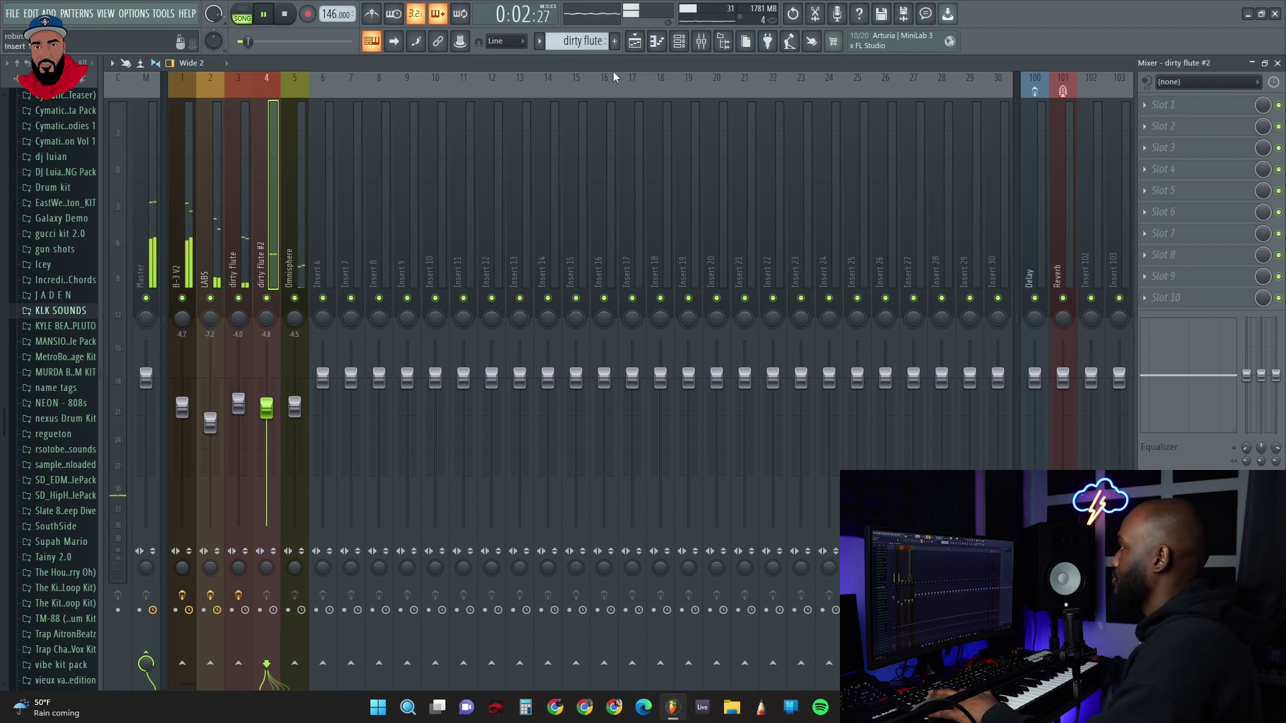
Place an empty Pattern 7 clip over bars 1–8 of playlist track 6 and duplicate it over bars 9–16
click(635, 42)
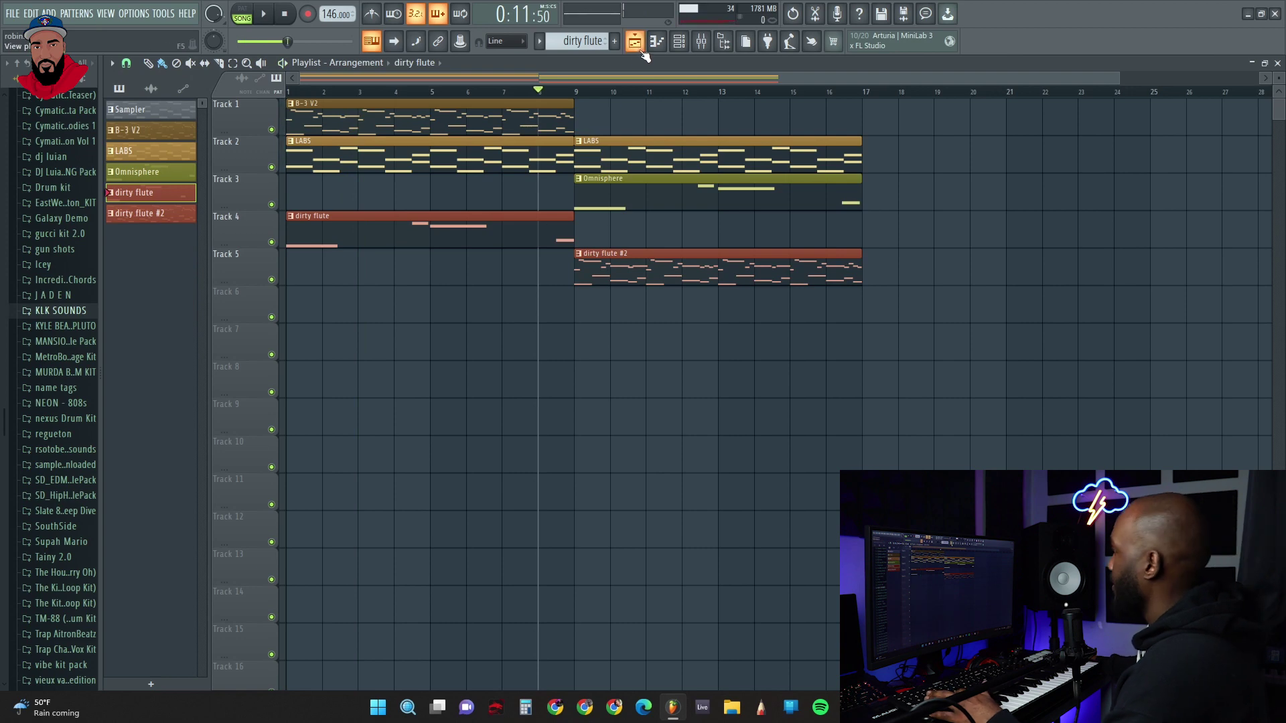
click(681, 45)
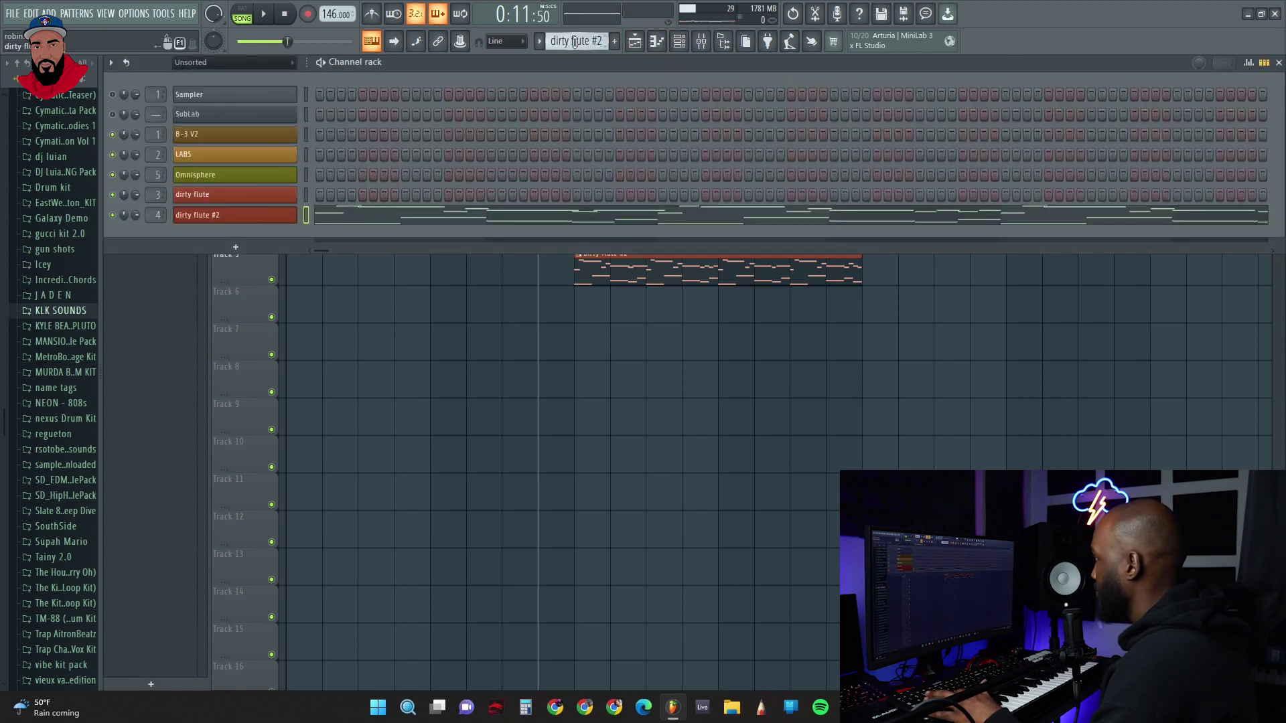
click(360, 308)
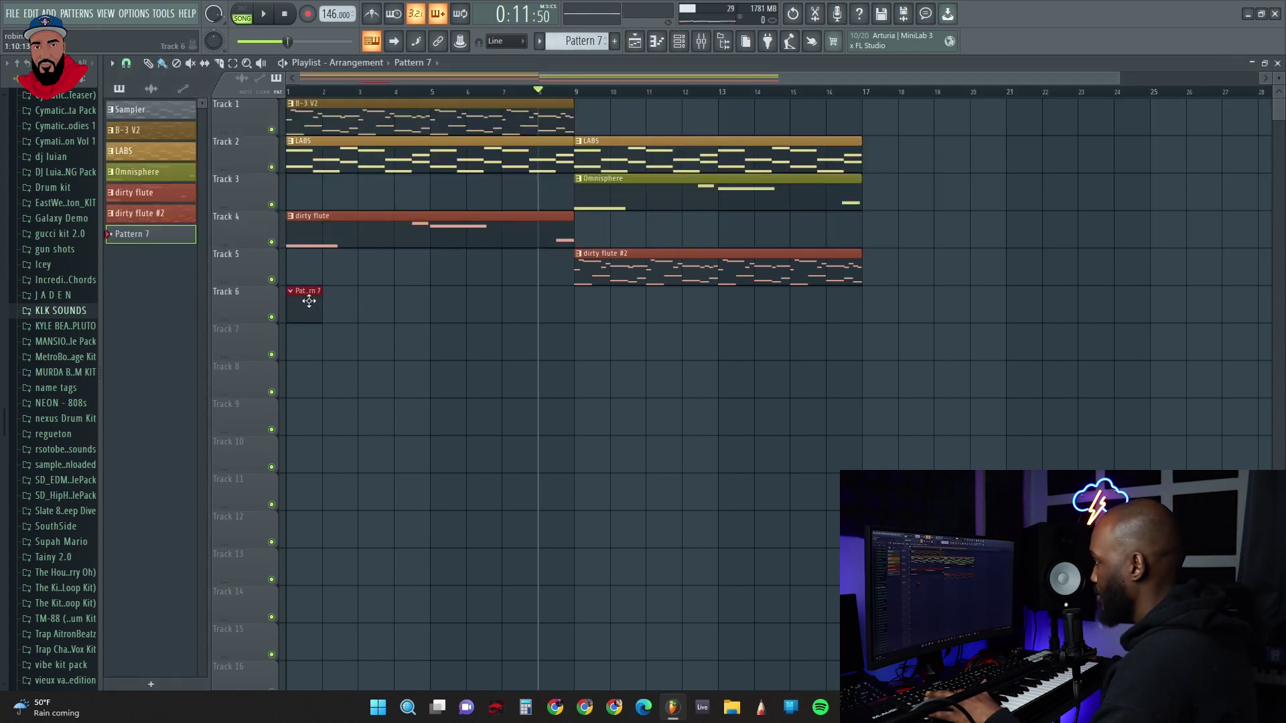
drag(382, 310, 565, 329)
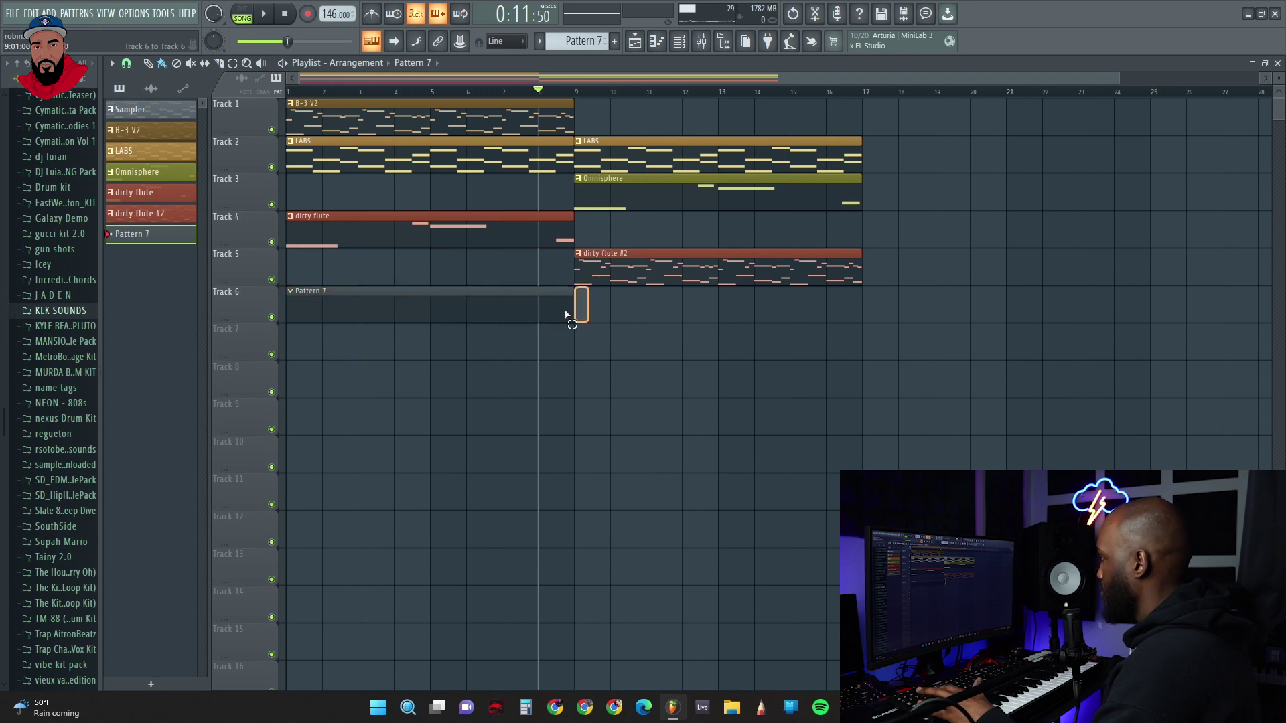
key(ctrl+b)
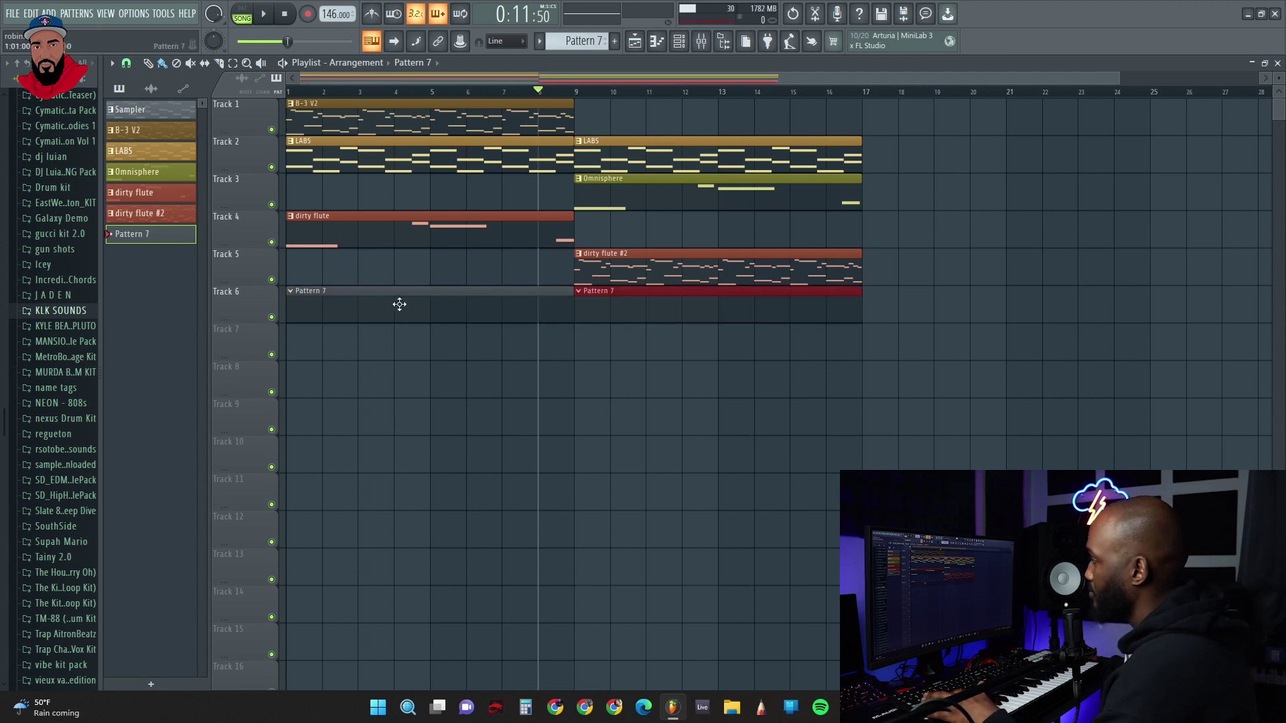
Add the closed hat samples SD_ClHat_Relaxed and SD_ClHat_Headway as new channels below dirty flute #2
key(space)
key(F6)
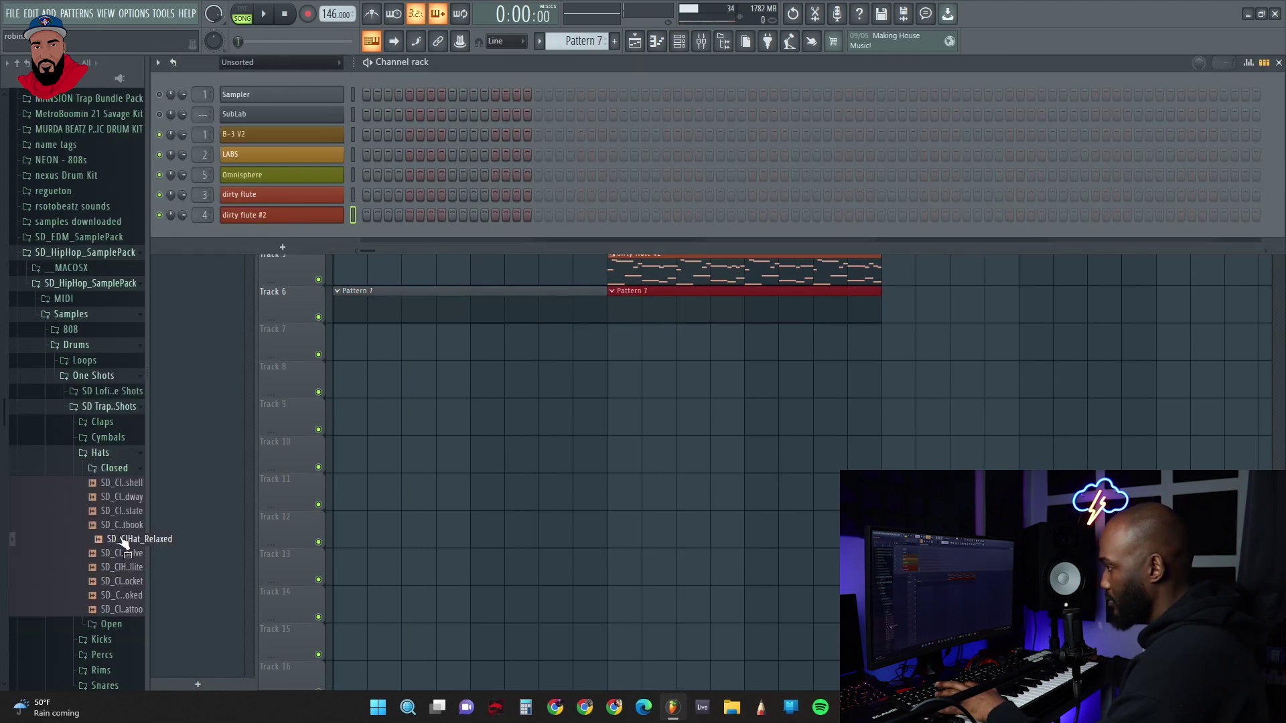
drag(131, 545, 274, 248)
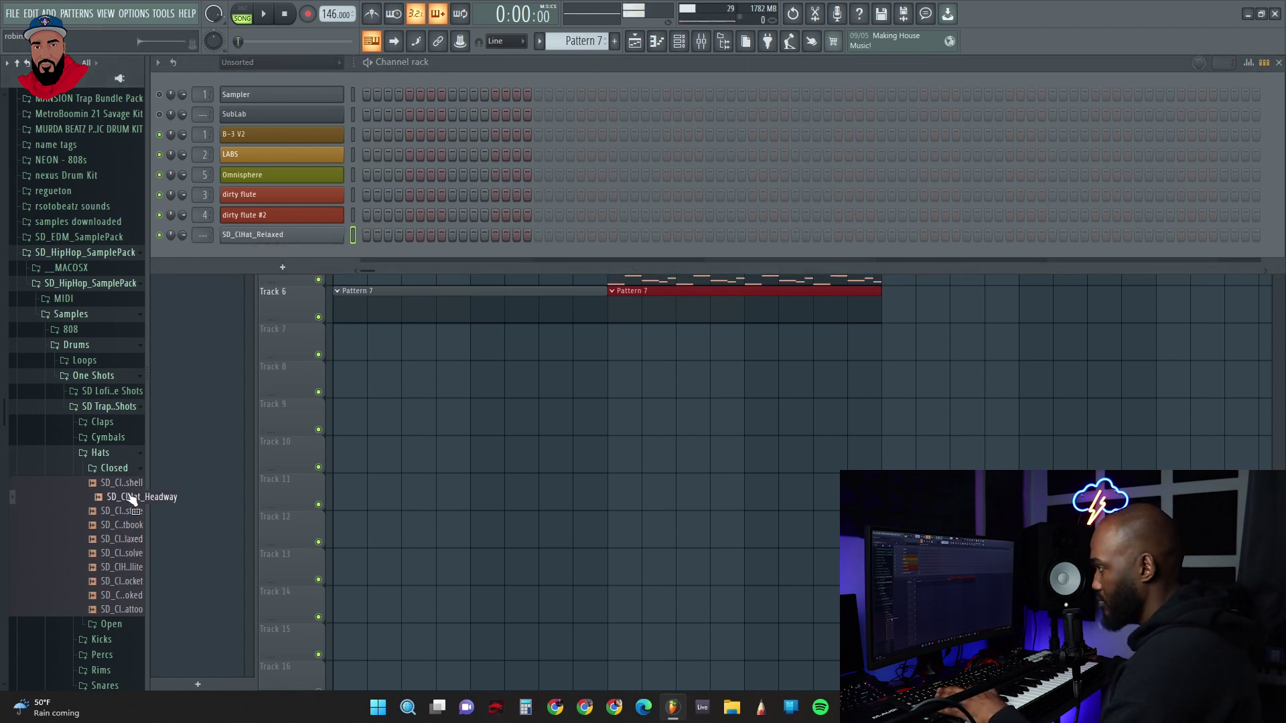
drag(131, 503, 295, 258)
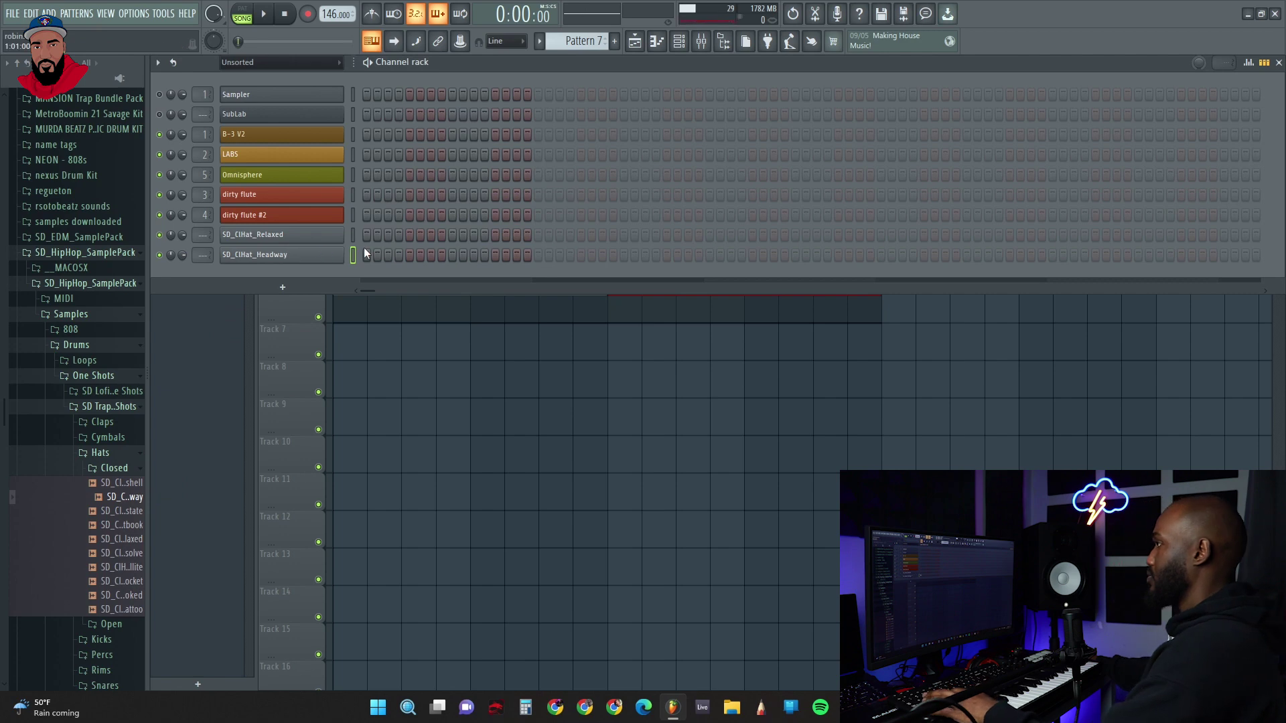
Fill every second step of the eight-bar SD_ClHat_Relaxed row, copy it to SD_ClHat_Headway, and play back with Relaxed muted
right_click(328, 235)
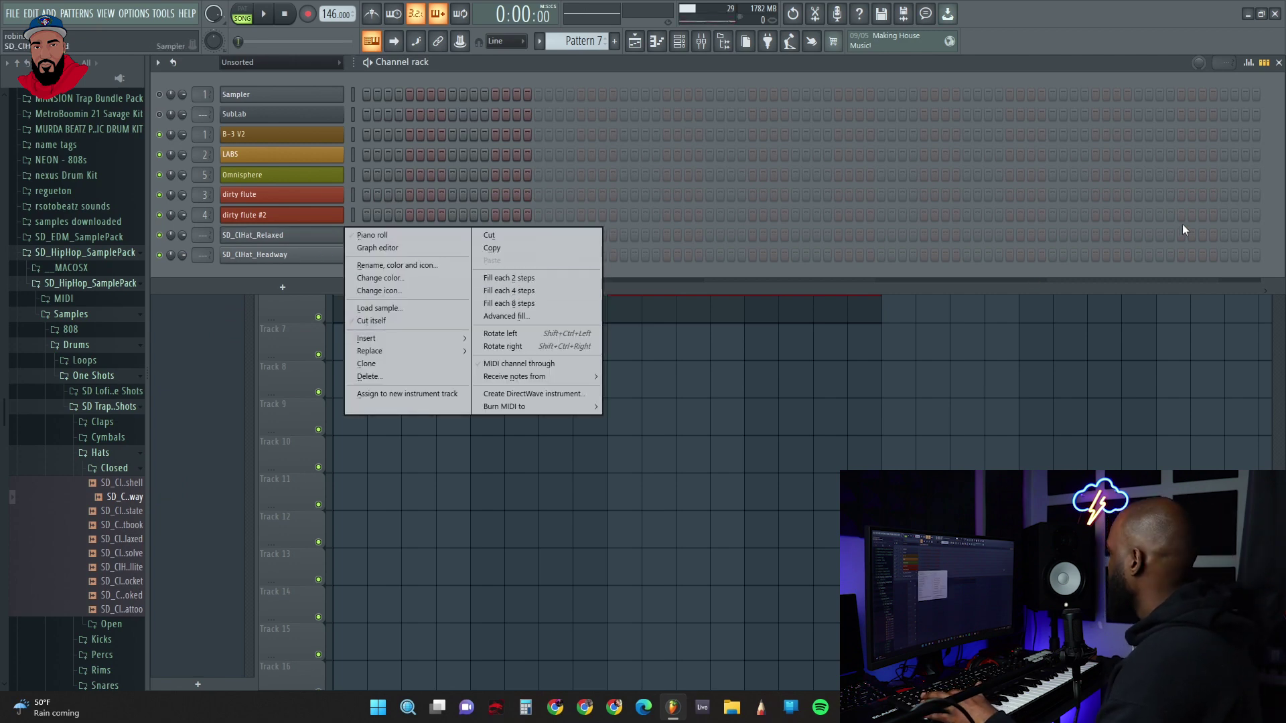
click(1179, 232)
drag(1192, 235, 1224, 235)
right_click(312, 236)
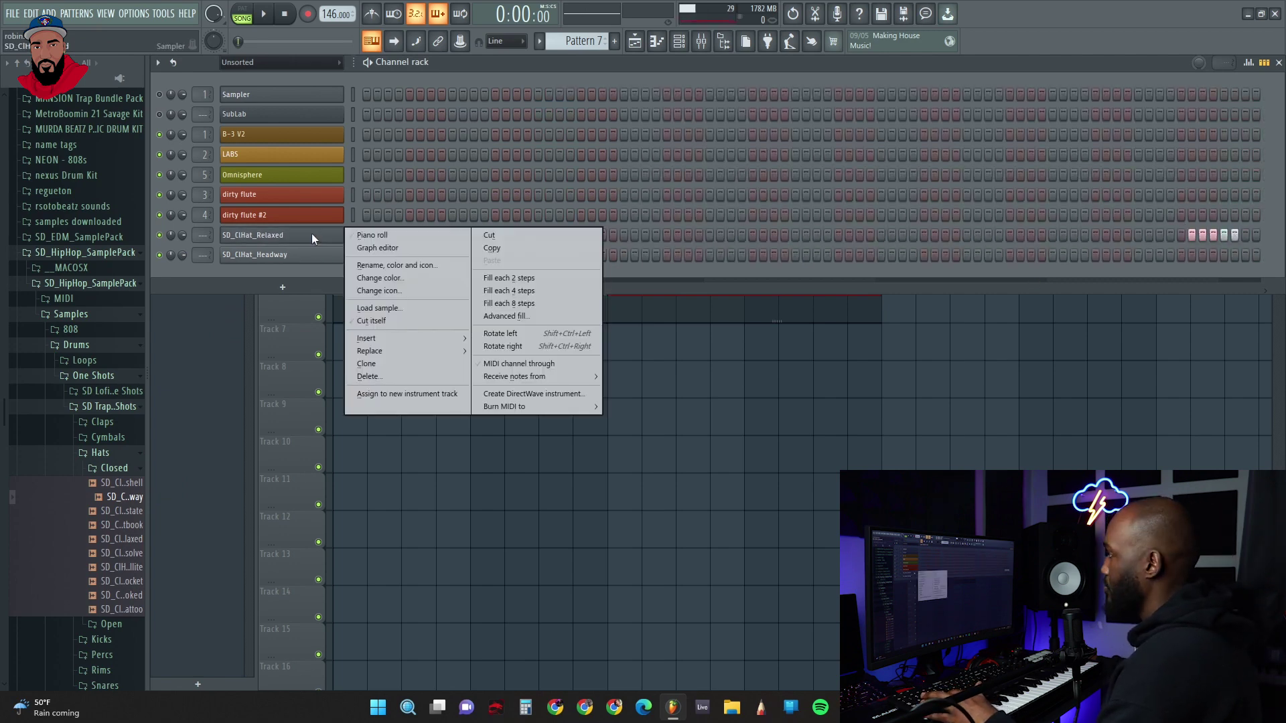
click(509, 278)
key(F7)
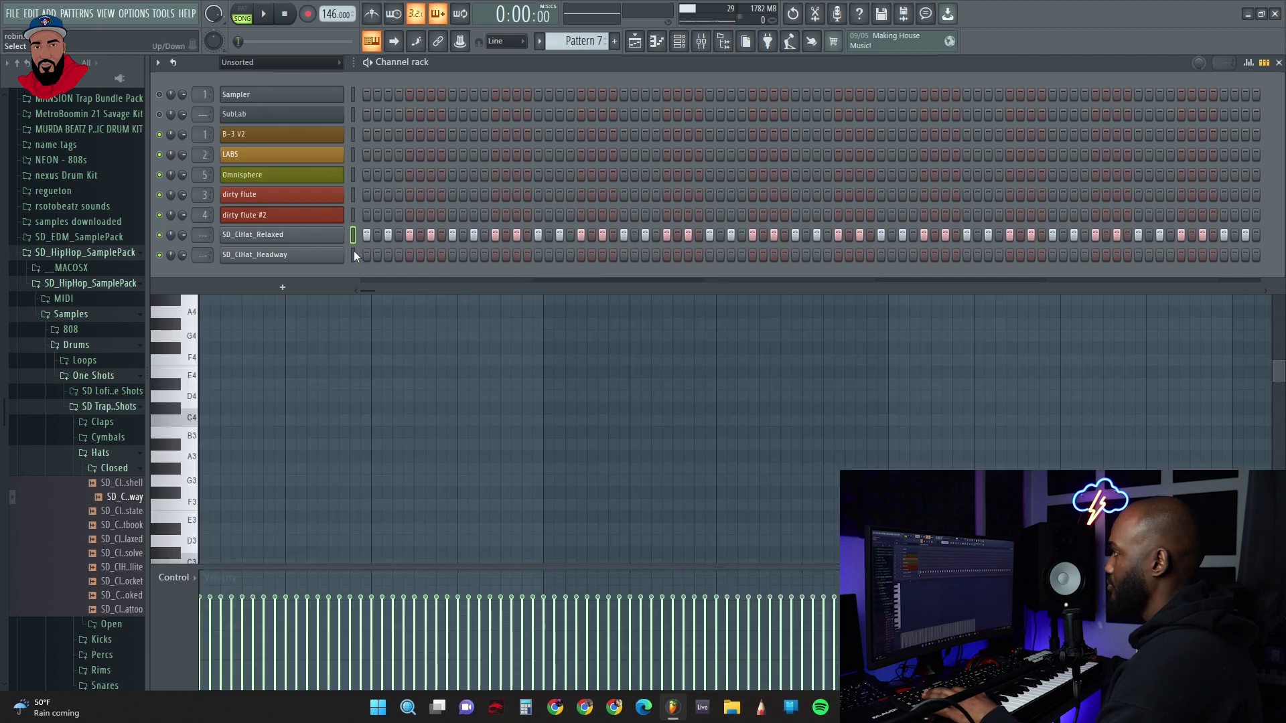
key(ctrl+v)
key(space)
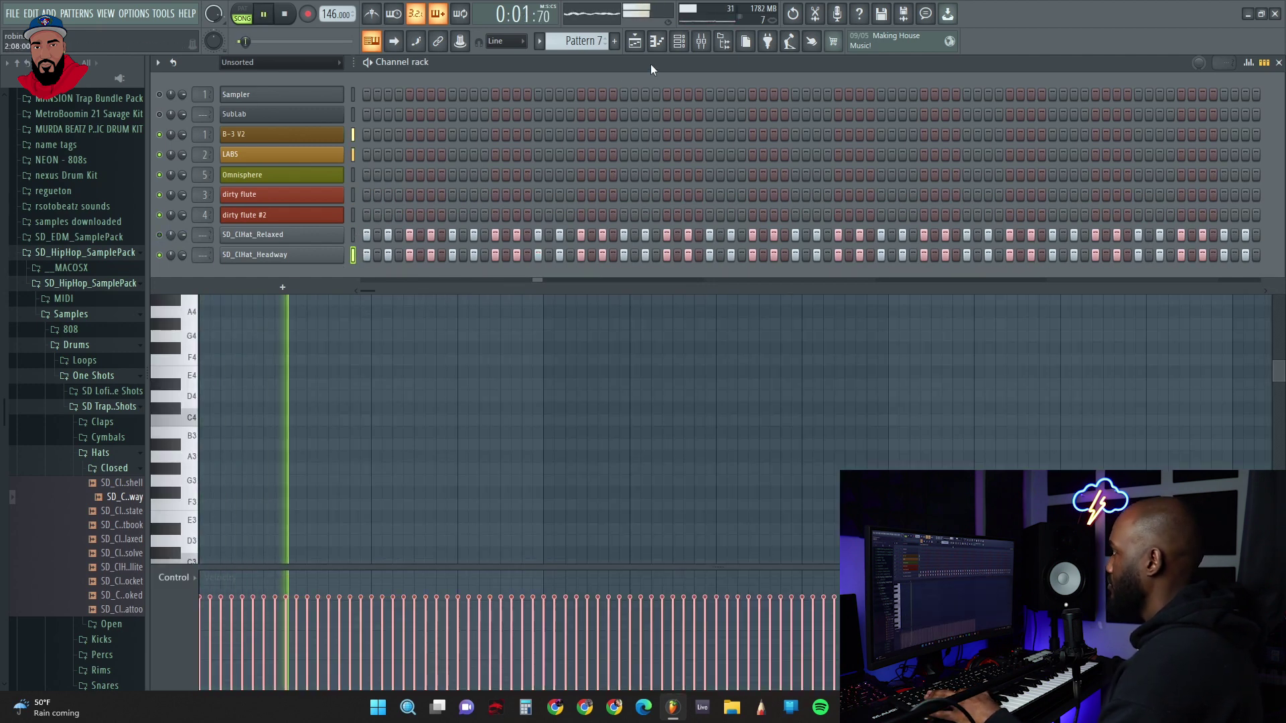
click(282, 254)
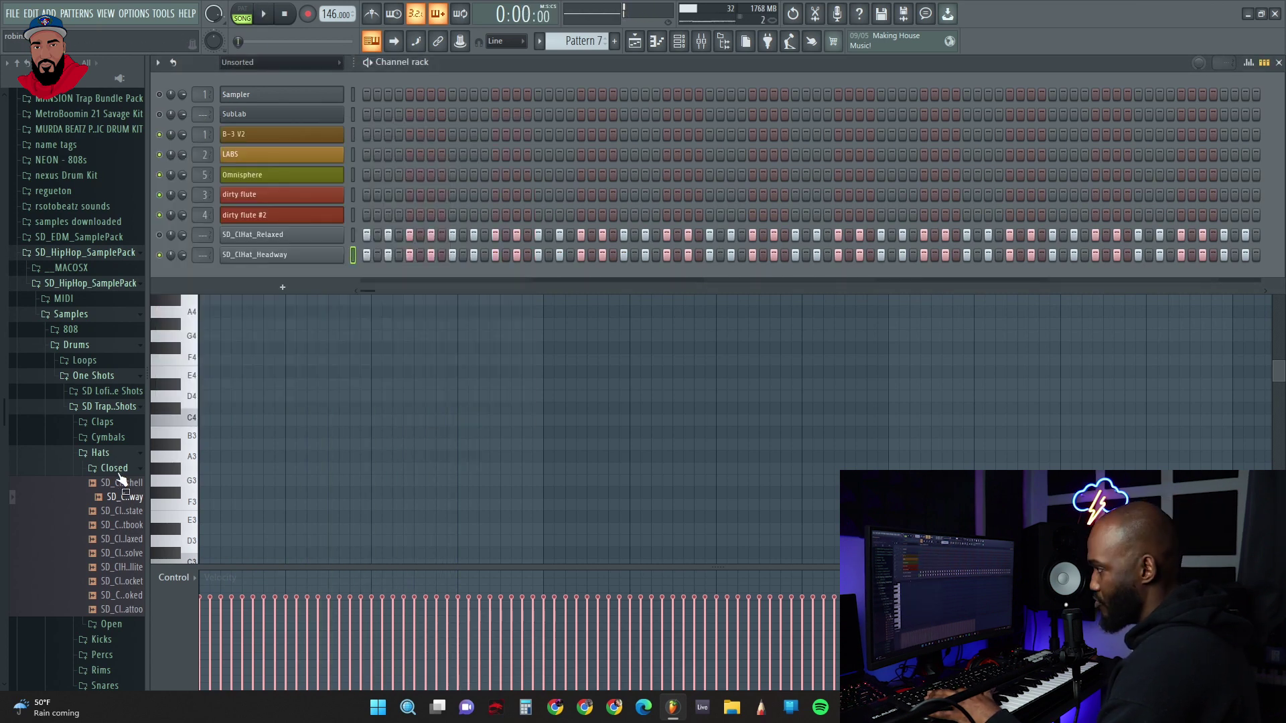
Find SD_Snare_Mission among the trap one-shot snares while the beat plays and add it as a new channel below SD_ClHat_Headway
click(107, 455)
click(104, 515)
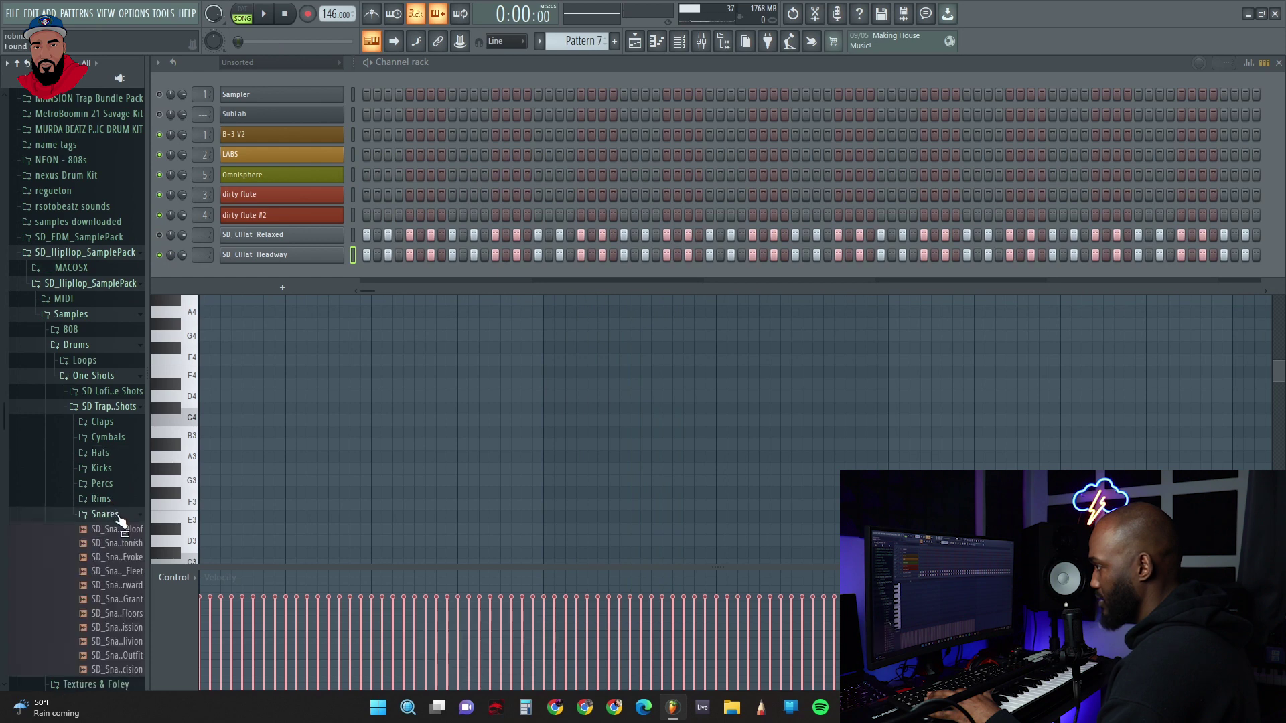
scroll(115, 544, down, 4)
key(space)
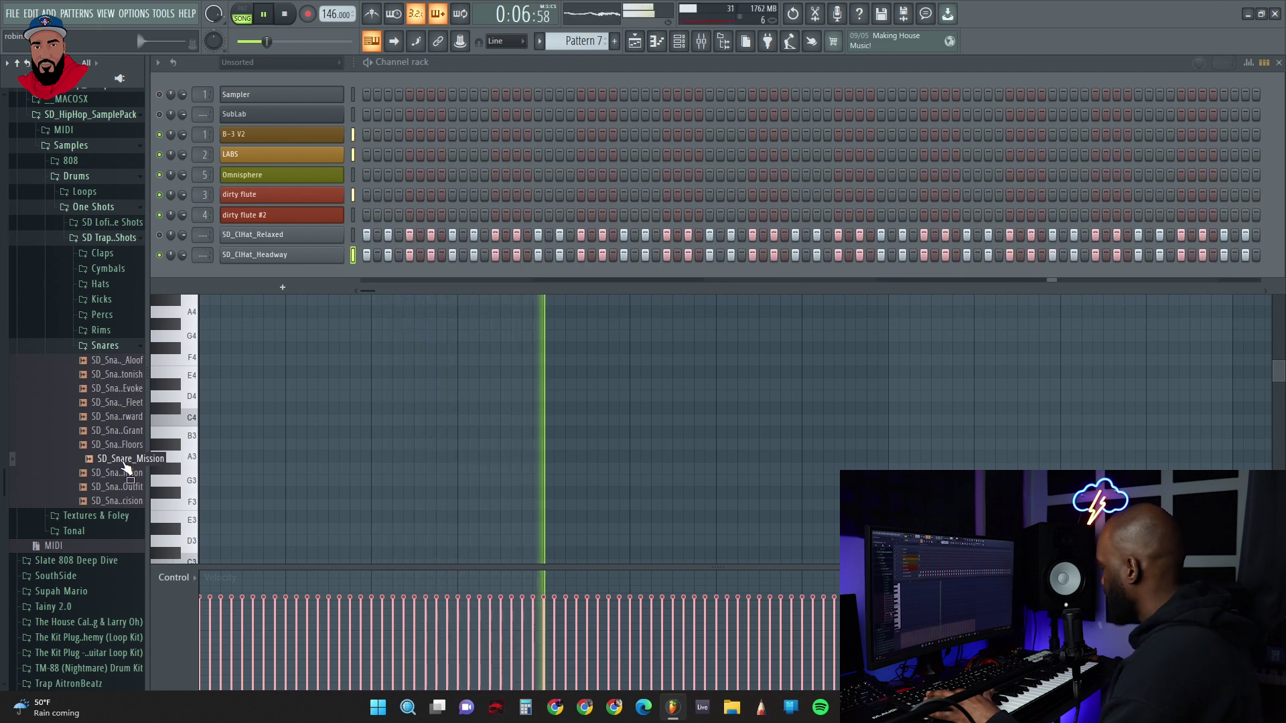
drag(262, 327, 301, 274)
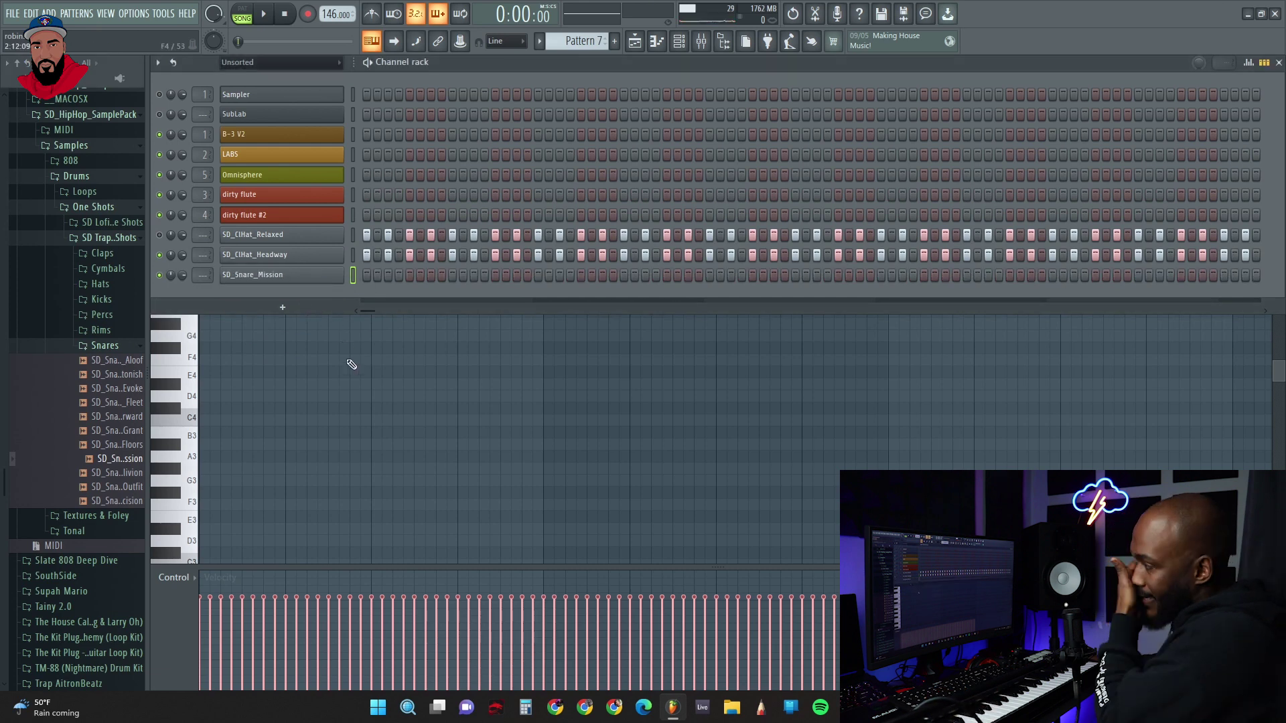
Place SD_Snare_Mission hits on step 9 of bars 1–5, plus an extra hit on step 3 of bar 4, during playback
key(space)
click(452, 276)
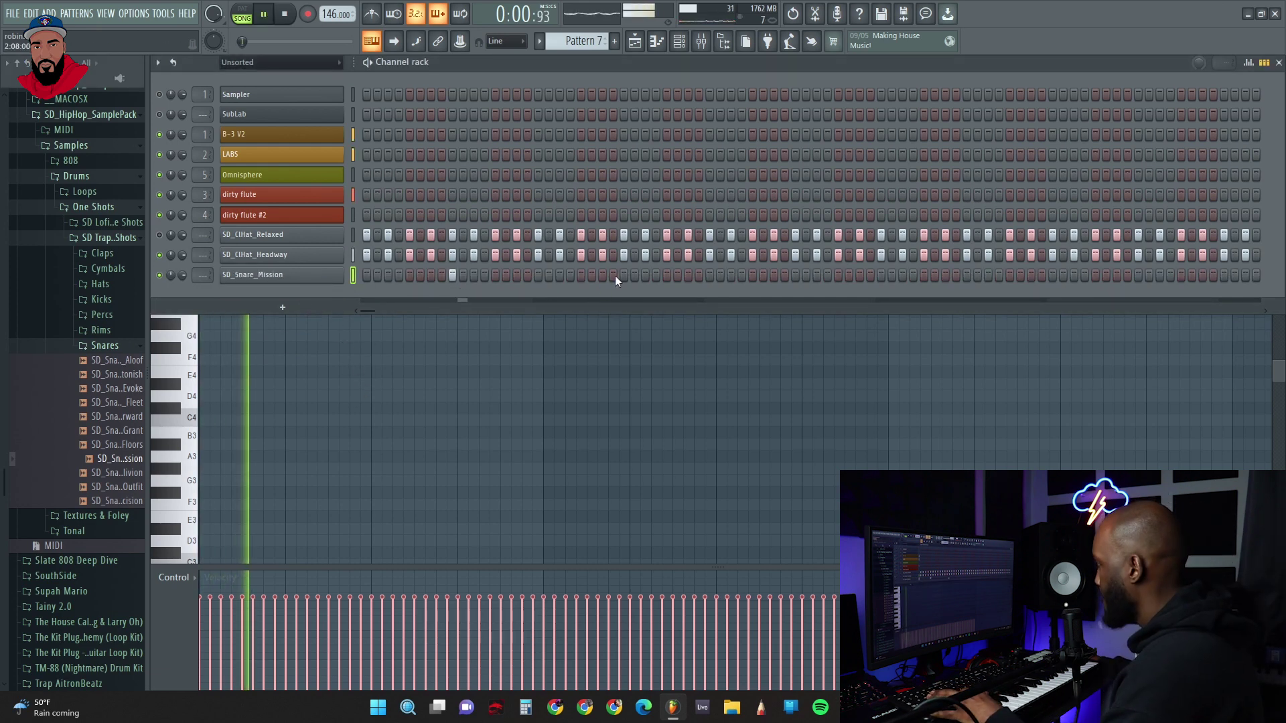
click(624, 276)
click(795, 275)
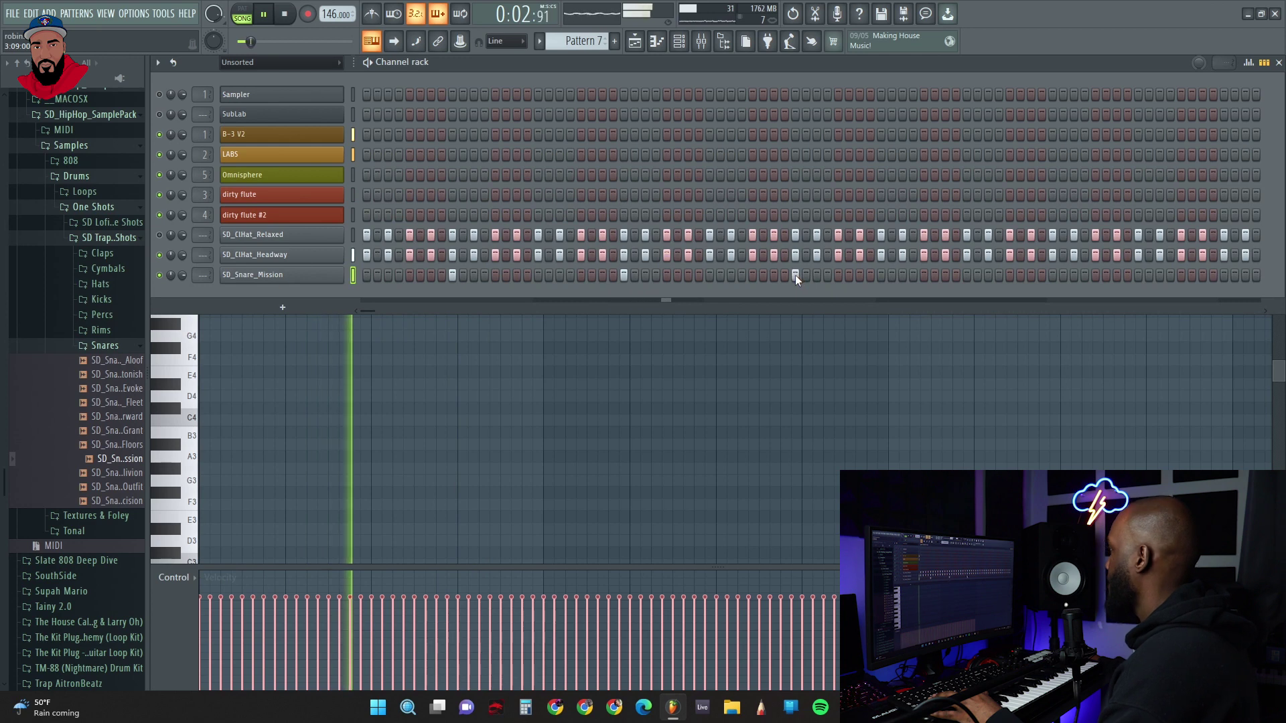
click(903, 275)
click(967, 275)
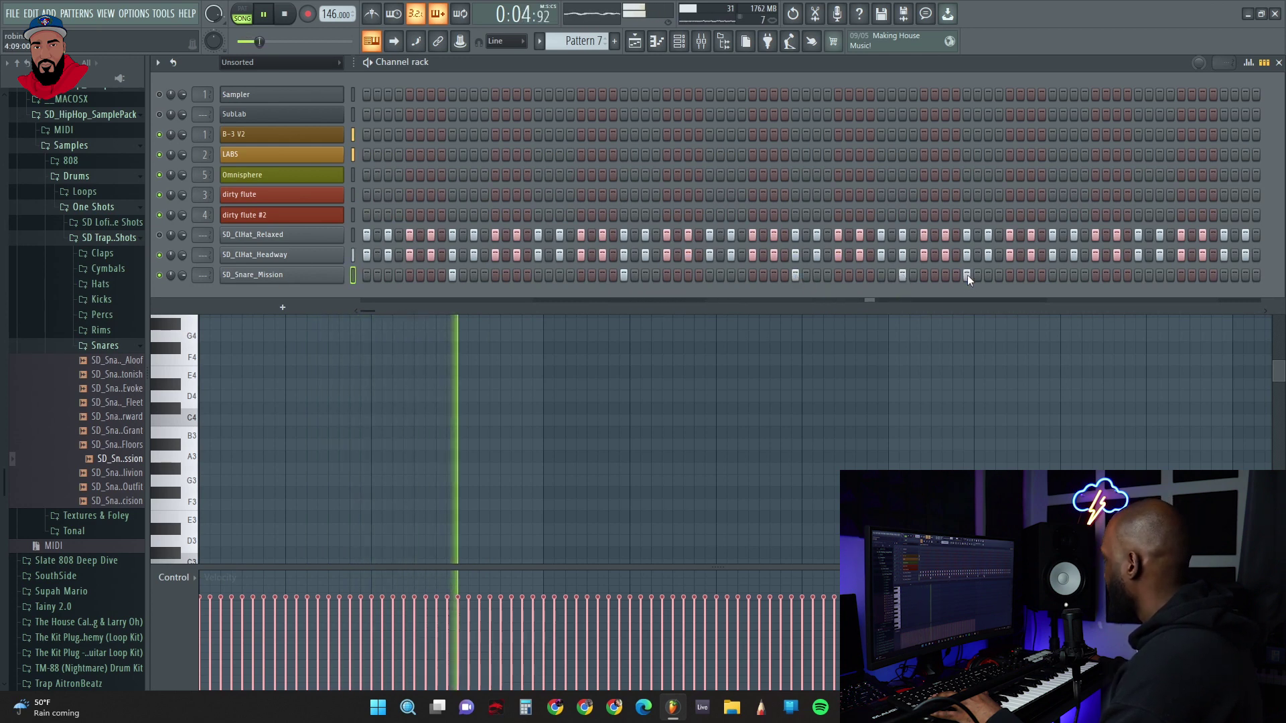
click(1140, 276)
Add SD_Snare_Mission hits on step 9 of bars 6–8, with extra hits on steps 3 and 15 of bar 8
scroll(1104, 311, down, 7)
click(1009, 275)
click(1181, 275)
scroll(1153, 308, down, 6)
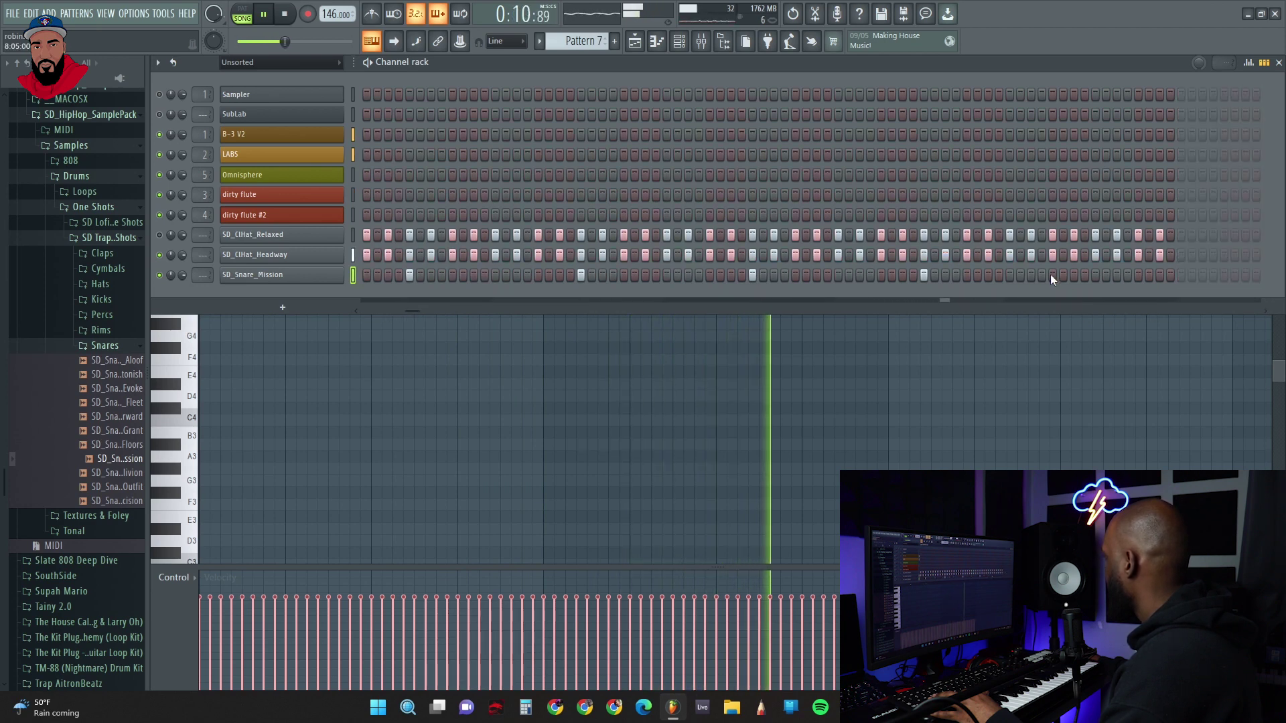
click(1033, 275)
click(1096, 275)
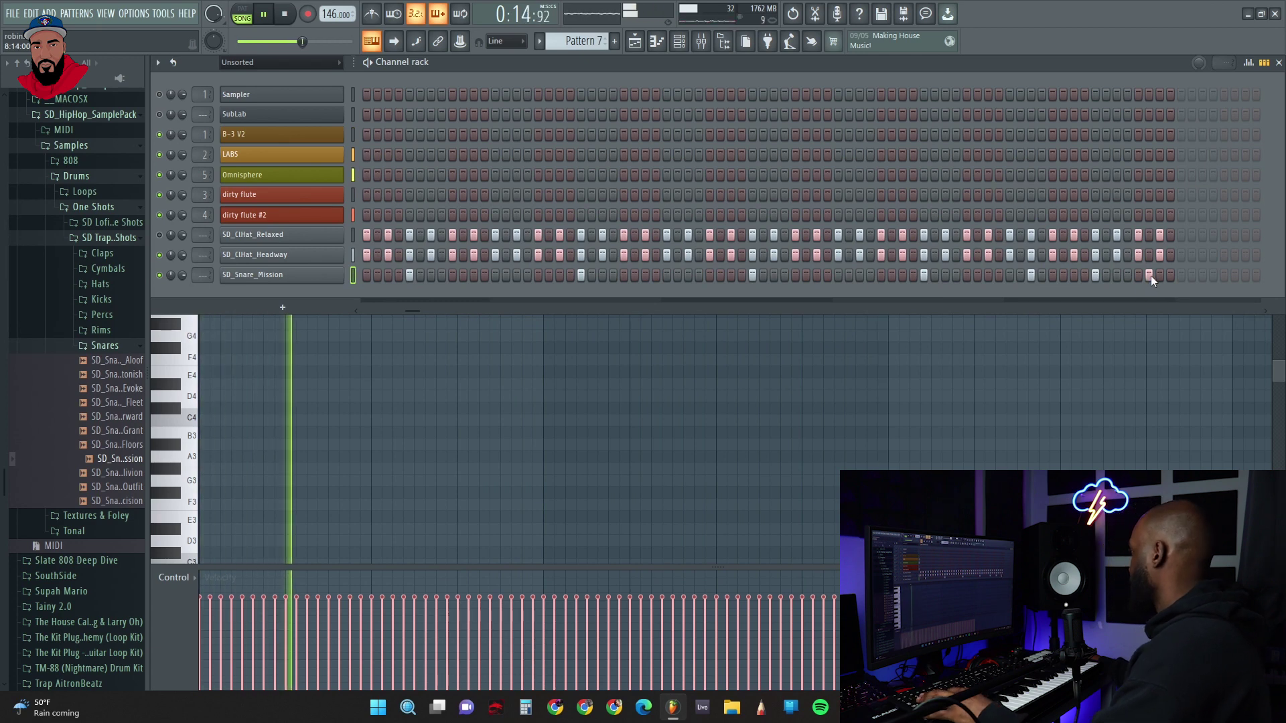
right_click(1150, 275)
click(1159, 276)
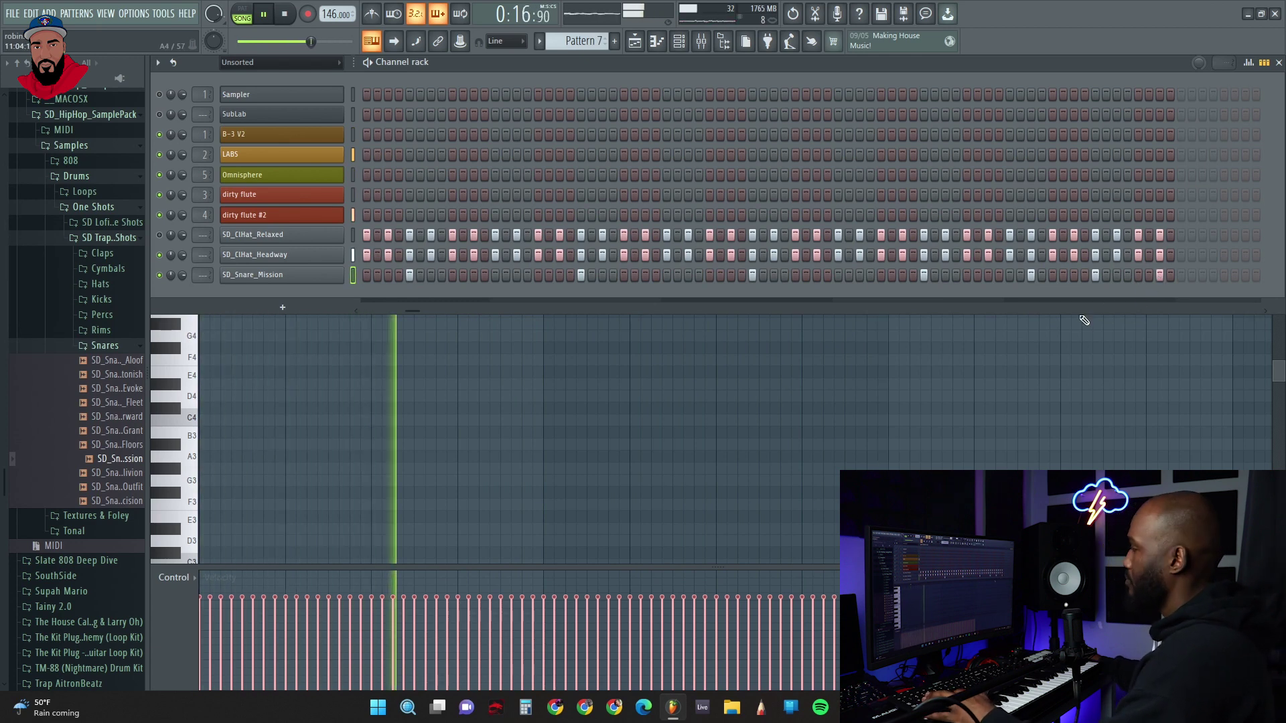
key(space)
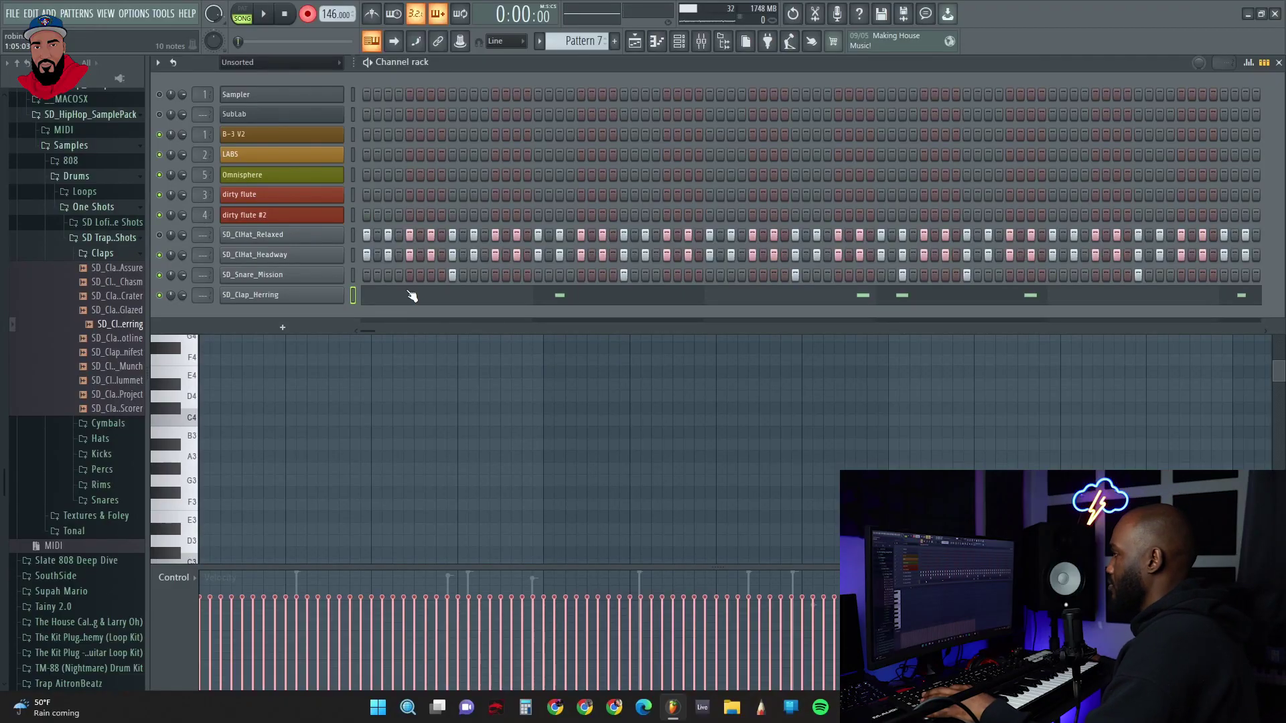
Open the recorded SD_Clap_Herring notes in the piano roll and quantize them
click(412, 296)
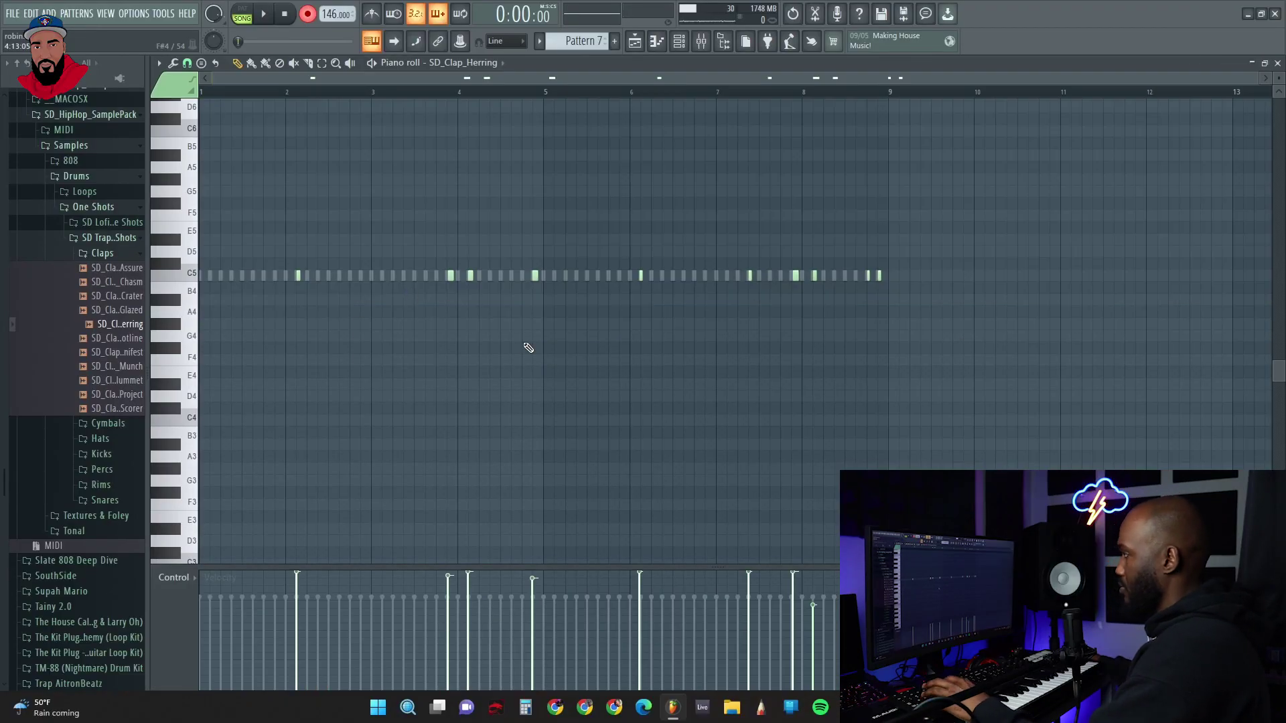
scroll(528, 347, up, 1)
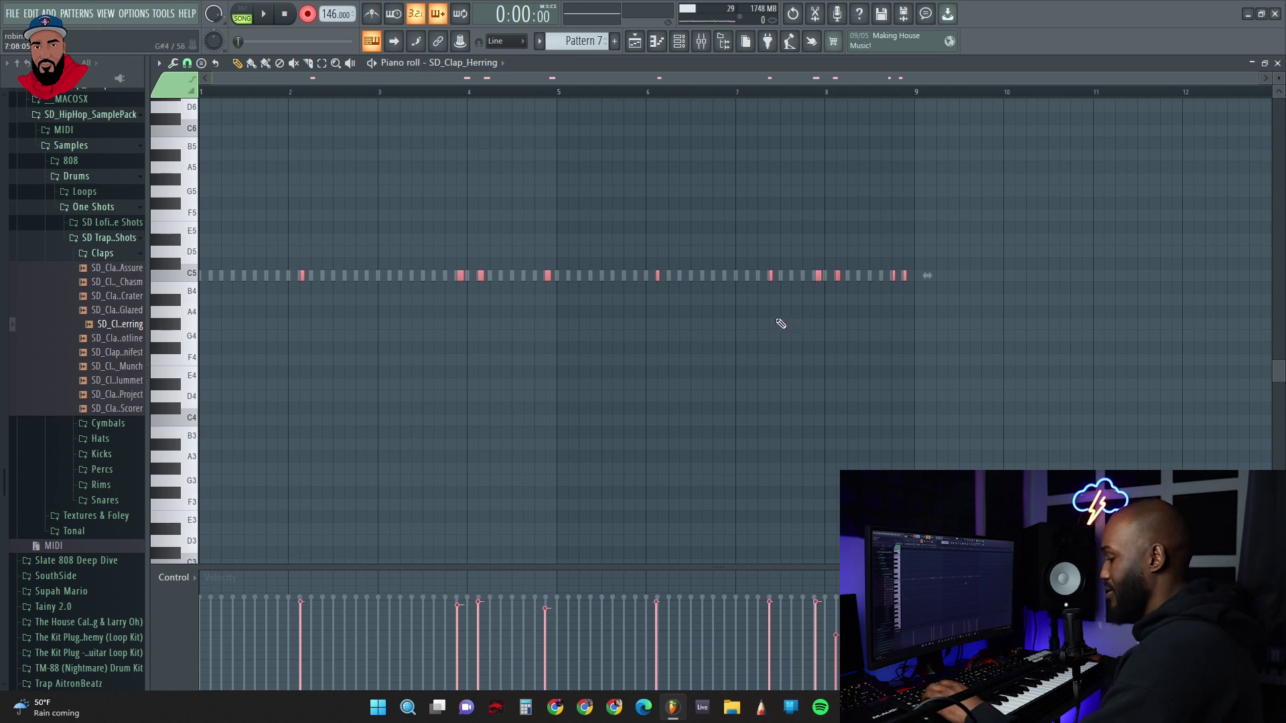
key(alt+q)
key(Return)
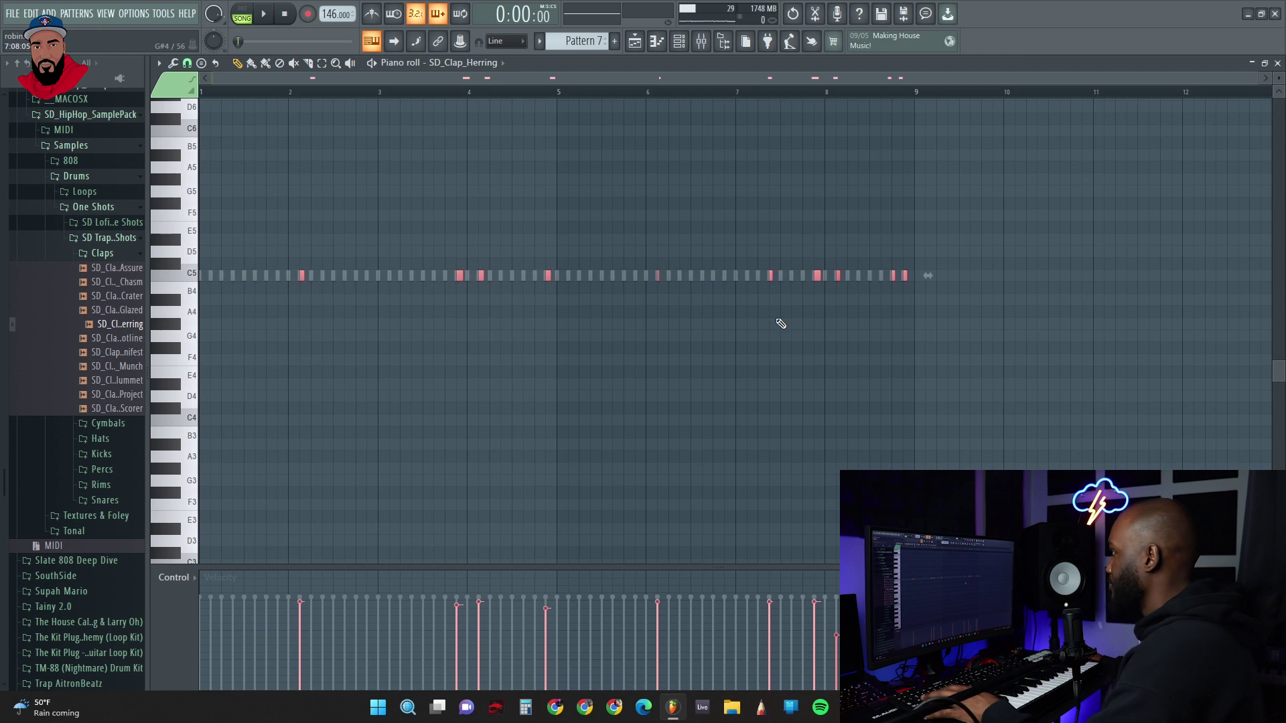
Play the arrangement and slightly lower the velocity of the clap just after the start of bar 4
key(space)
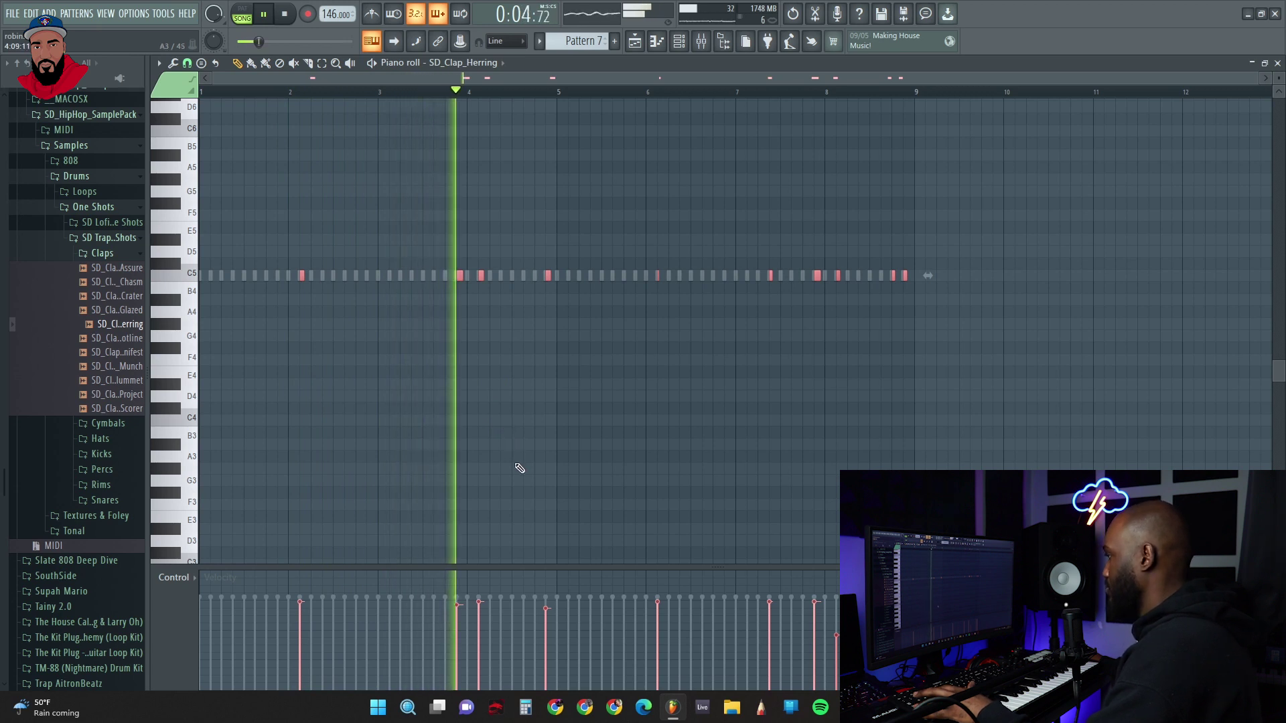
click(481, 622)
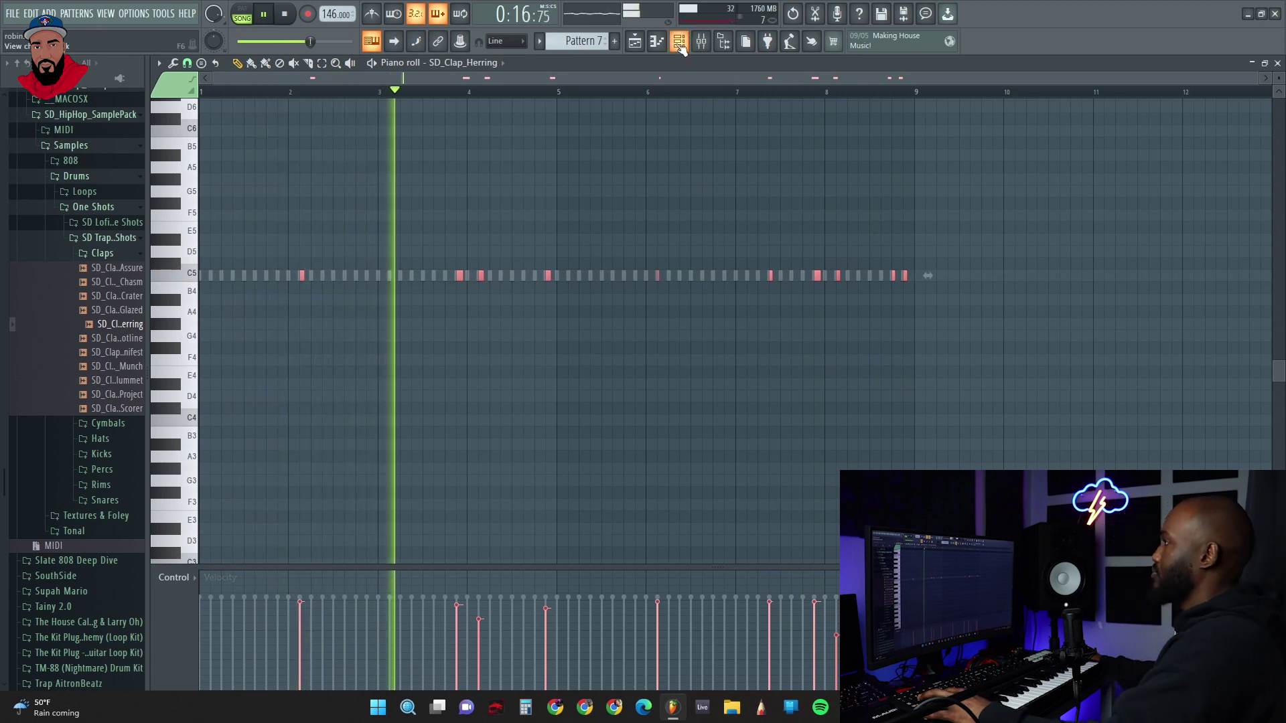
key(F6)
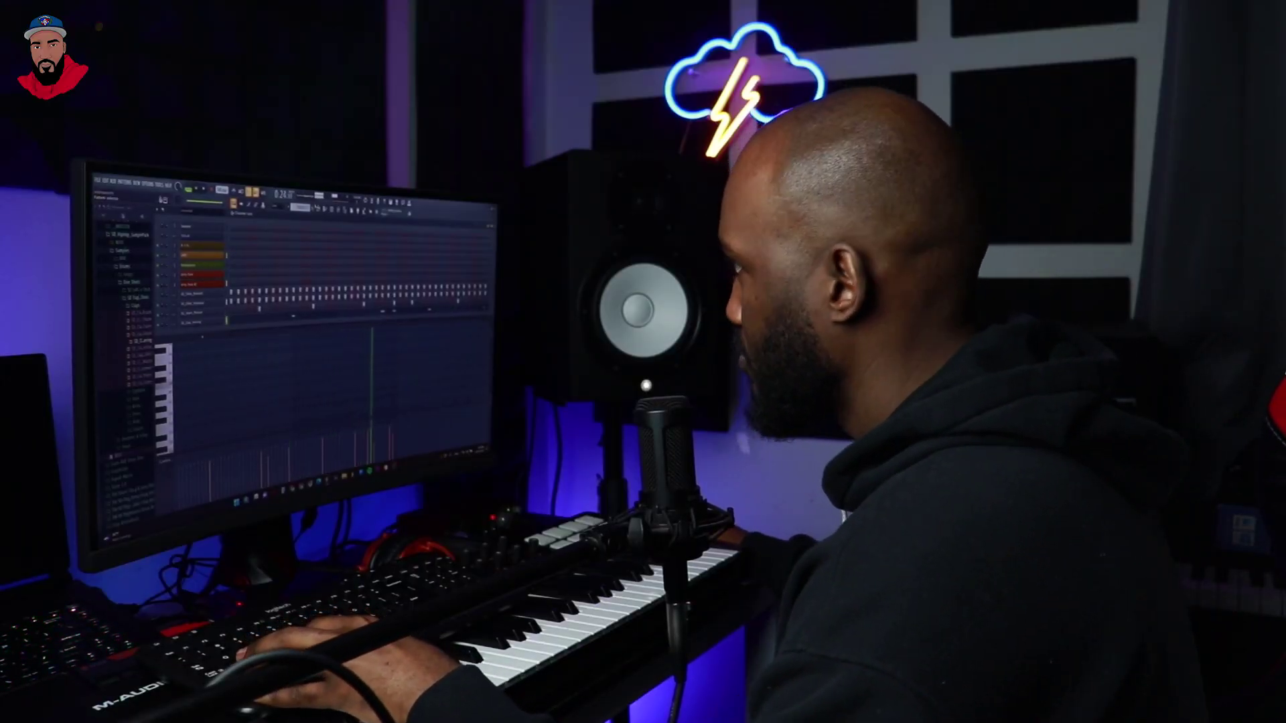
Quantize the recorded SubLab bass notes across the 16-bar B-3 V2 pattern
key(F6)
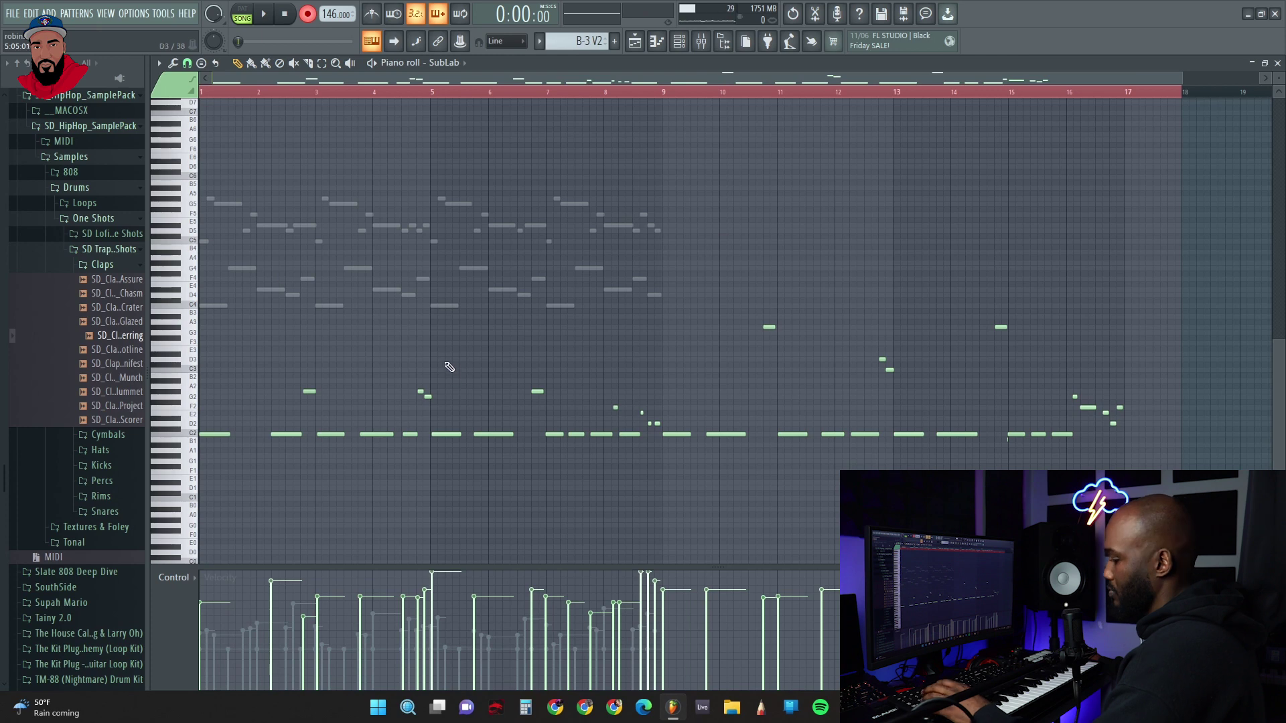
key(alt+q)
key(Return)
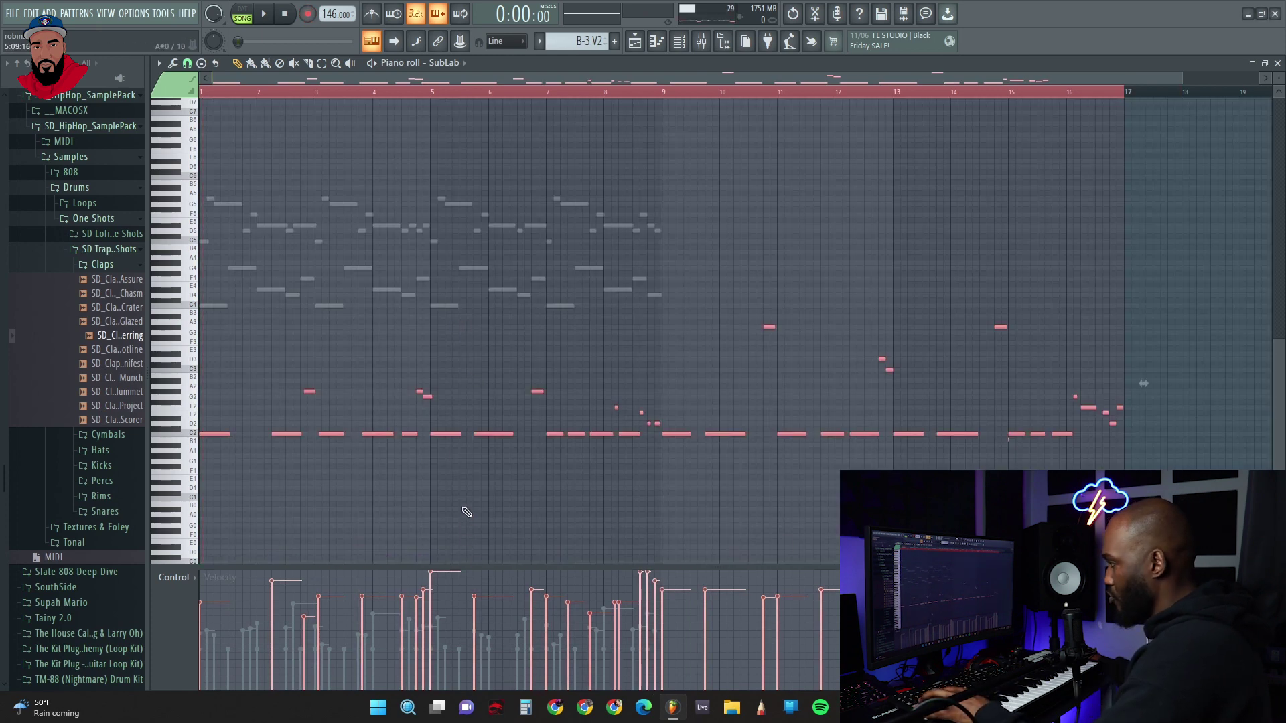
scroll(458, 494, up, 5)
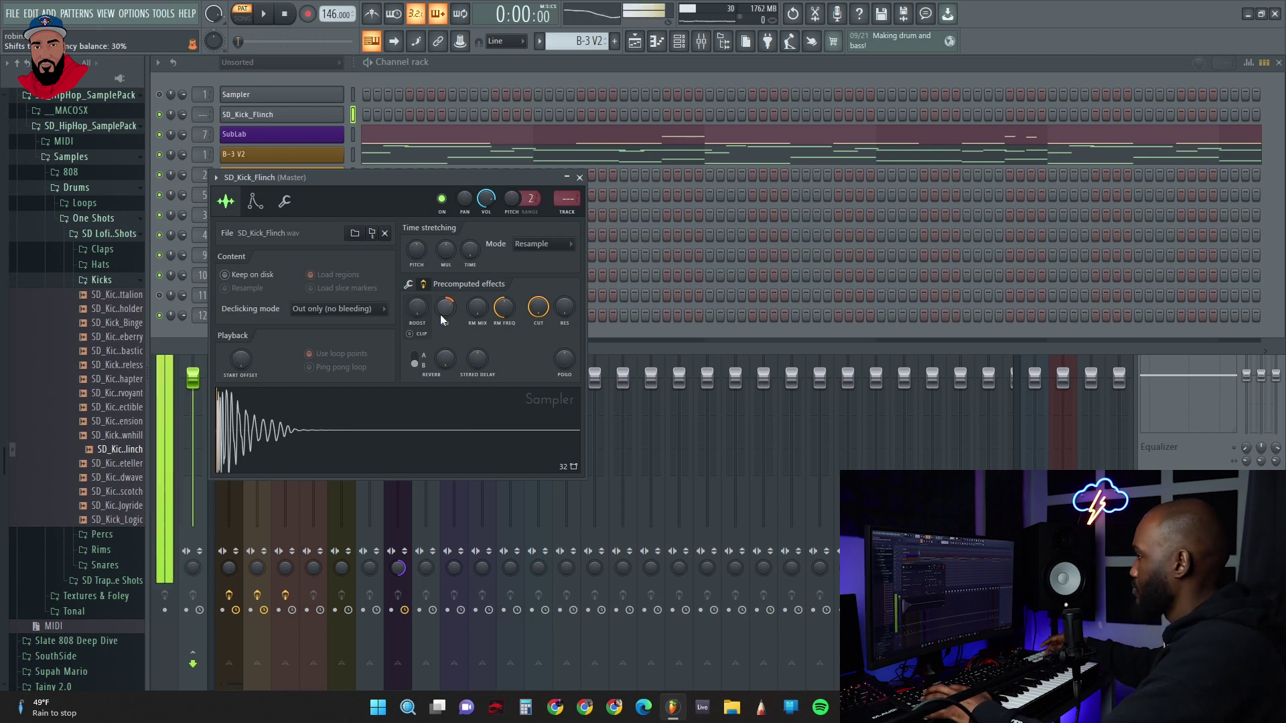
Undo the previous recording and record a new SD_Kick_Flinch part in the B-3 V2 pattern
drag(548, 179, 932, 259)
key(ctrl+z)
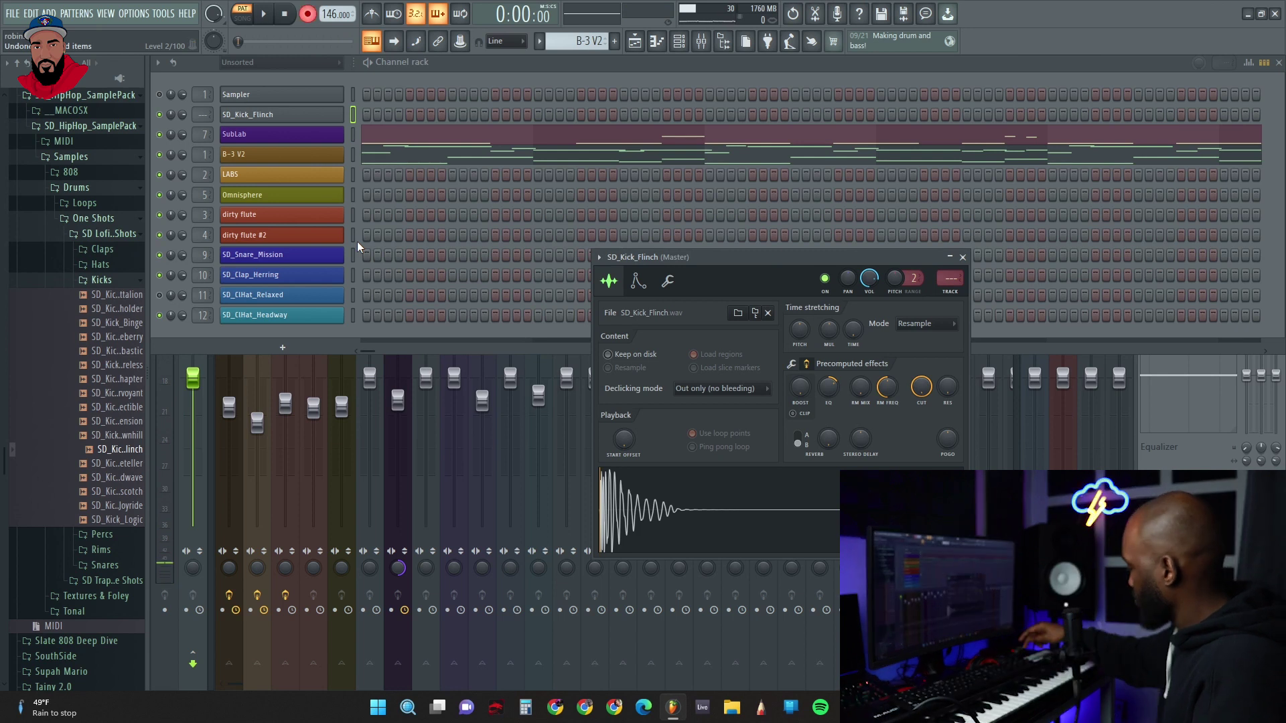
key(space)
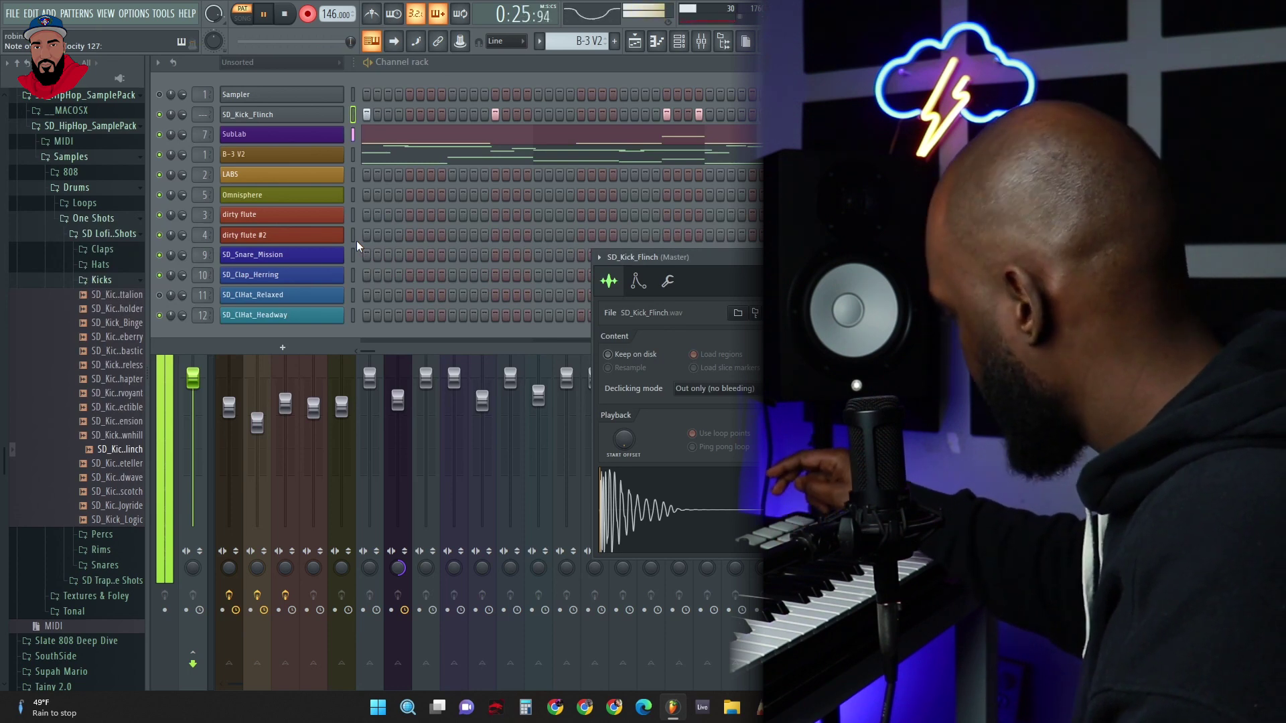
key(space)
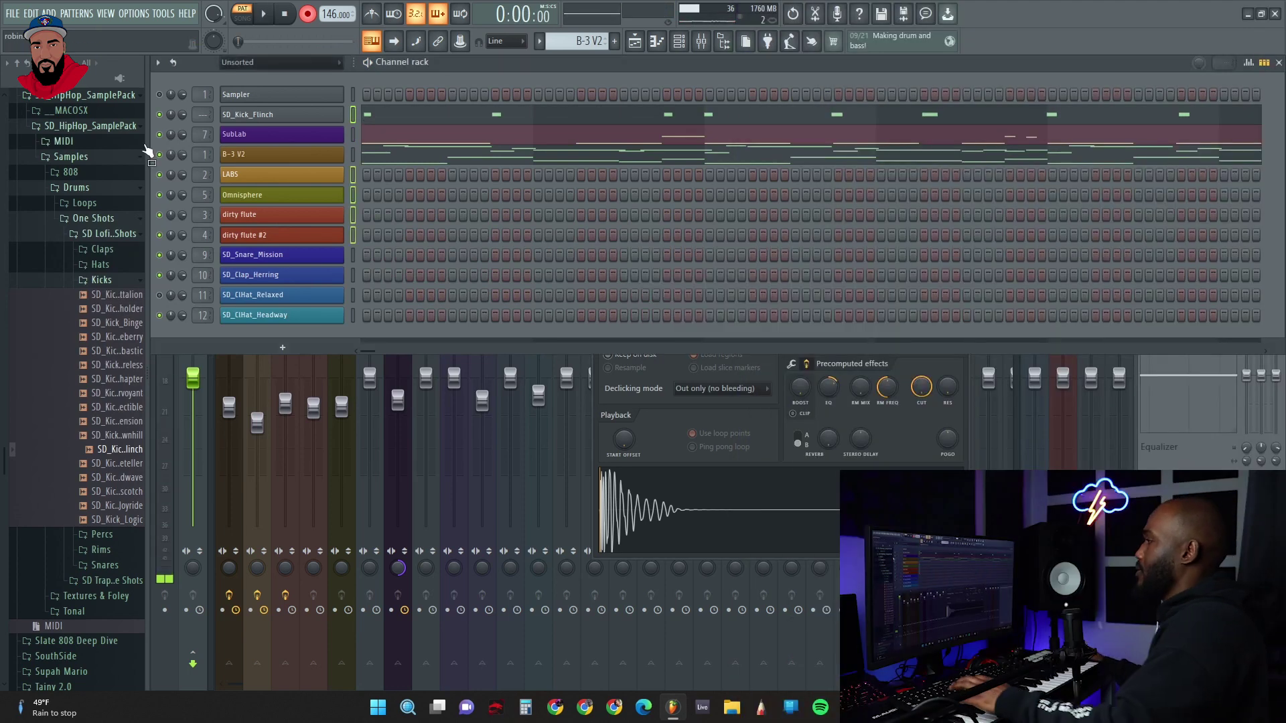
Play the SD_Kick_Flinch part in the piano roll and delete the short stray kick in bar 8
click(432, 118)
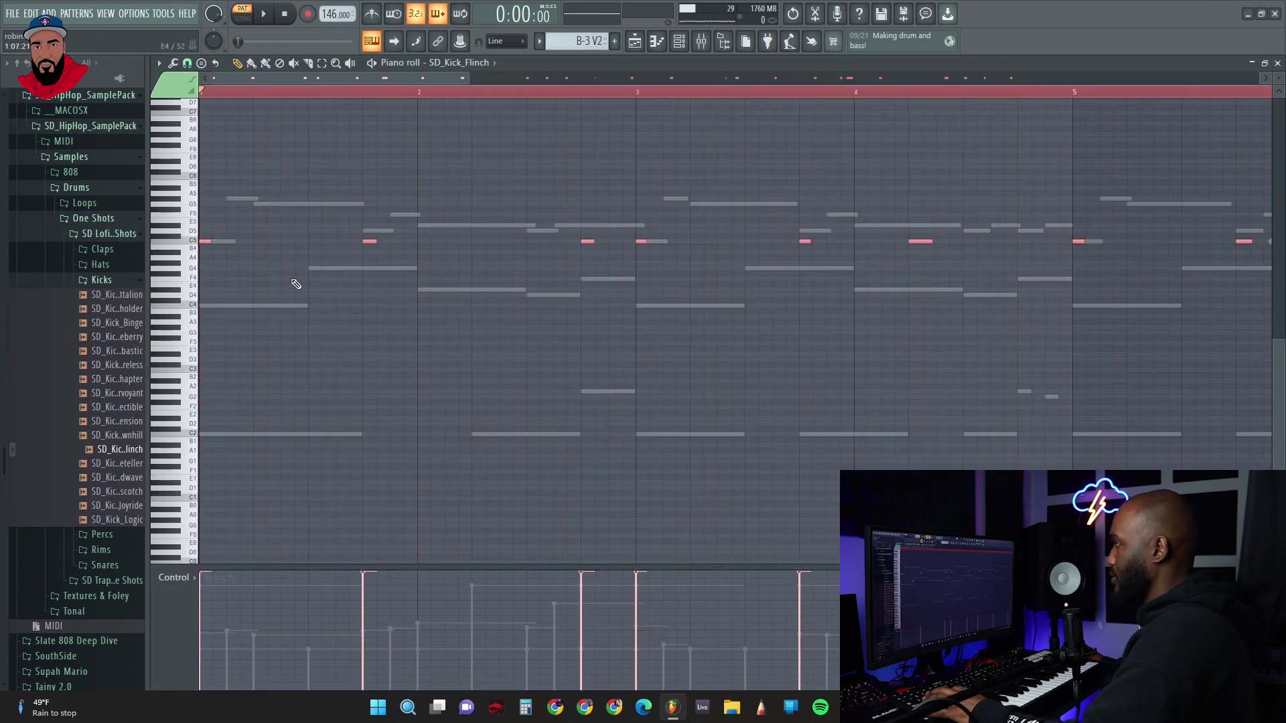
key(space)
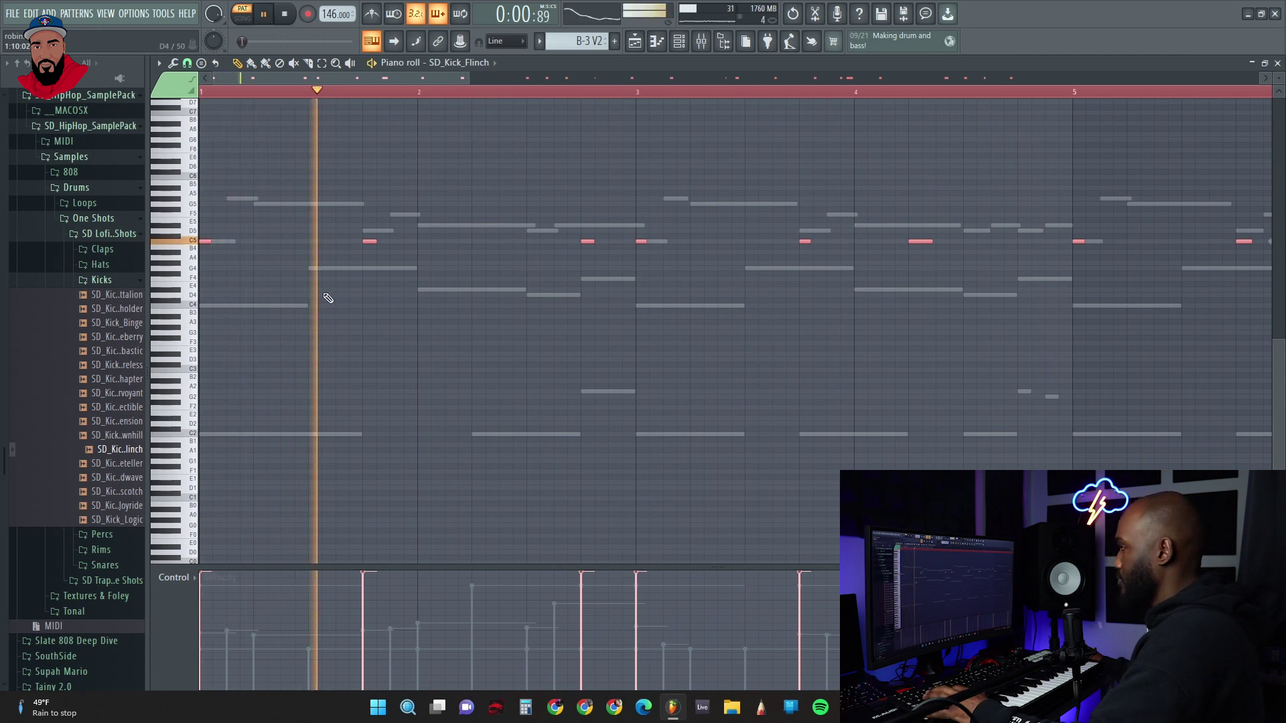
scroll(454, 286, down, 1)
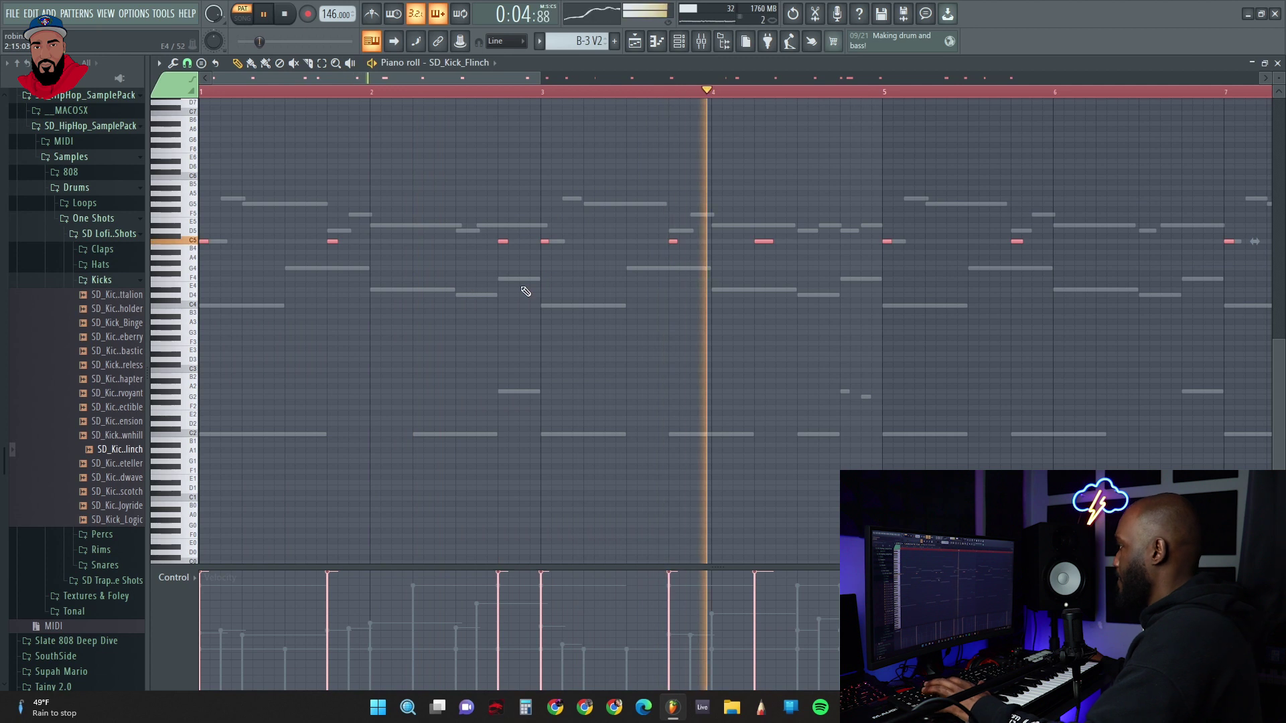
scroll(525, 289, down, 1)
scroll(857, 333, down, 1)
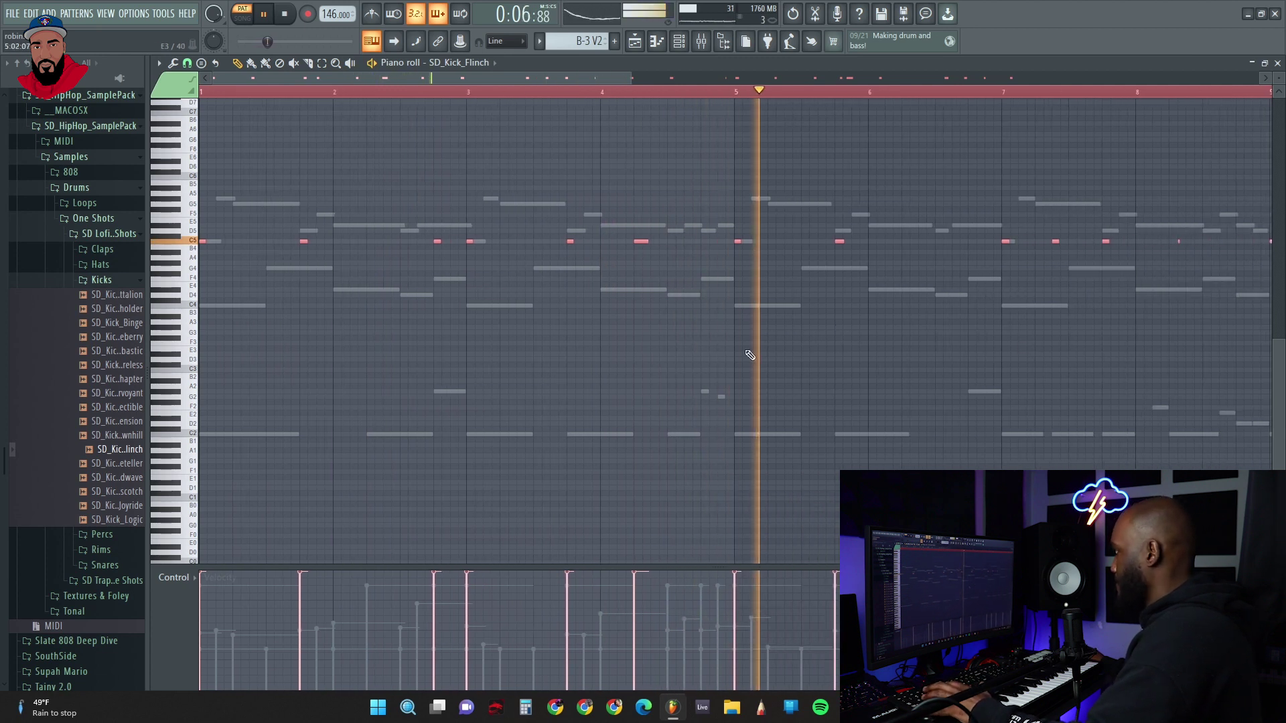
scroll(851, 349, down, 2)
scroll(824, 340, up, 4)
scroll(470, 355, down, 4)
scroll(719, 317, up, 4)
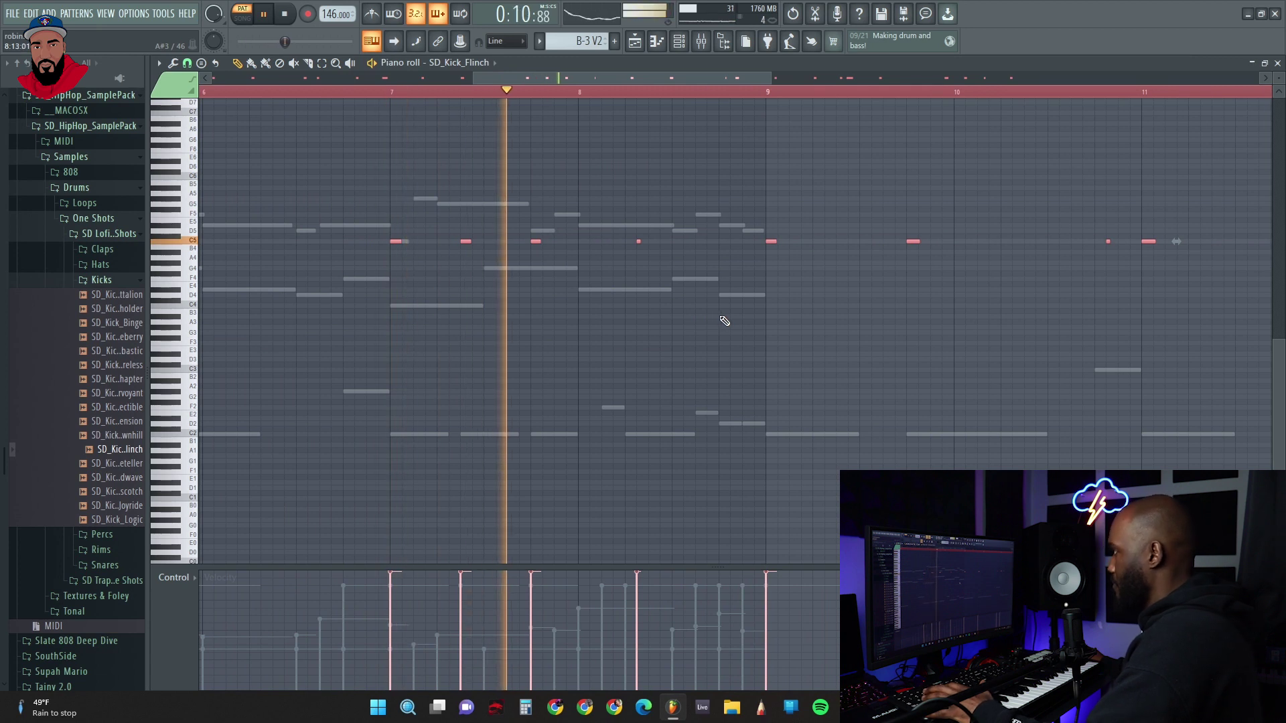
right_click(639, 241)
Listen to the kick part in the second half of the pattern and replay it from just before bar 12
scroll(798, 321, down, 3)
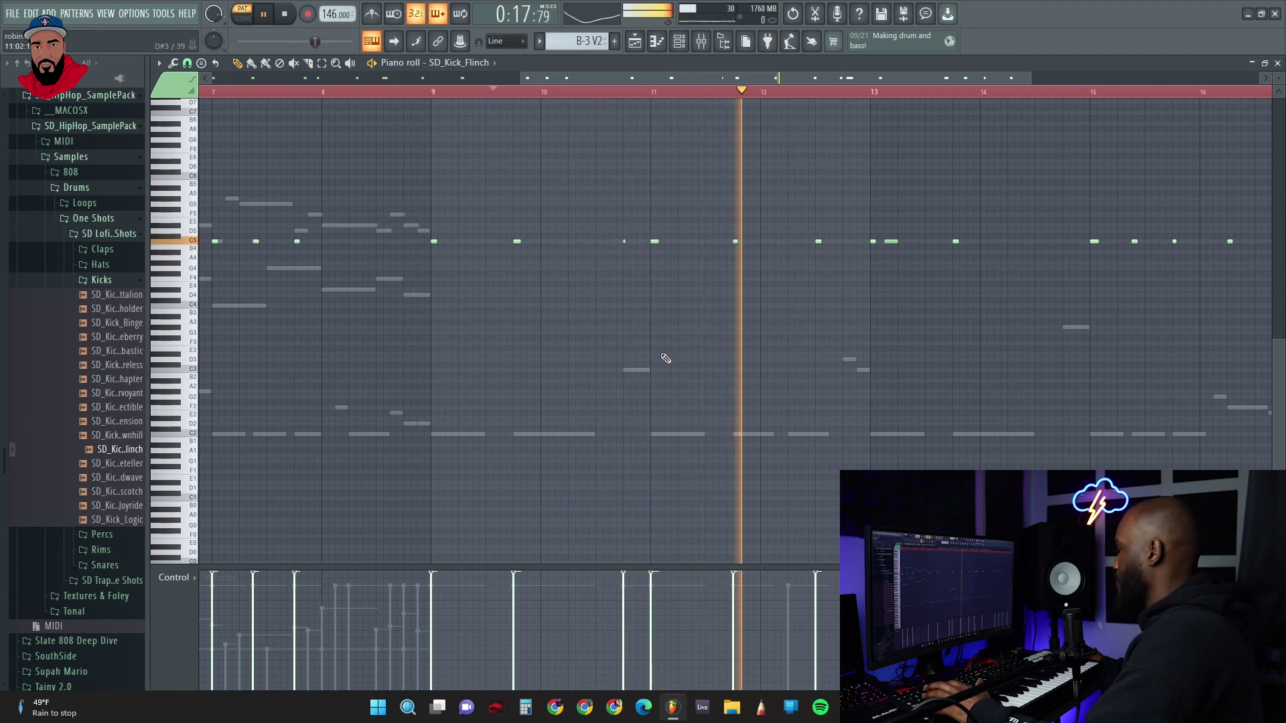
scroll(662, 362, down, 2)
scroll(1072, 308, up, 2)
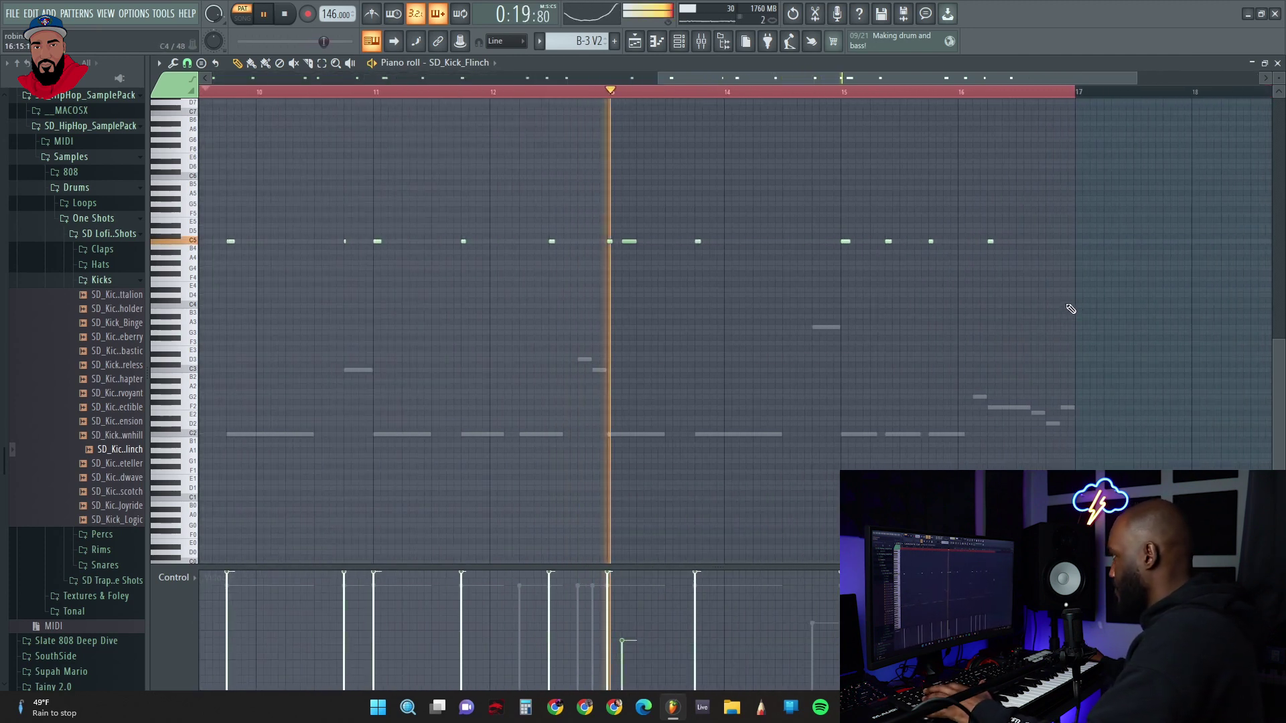
key(space)
click(479, 93)
key(space)
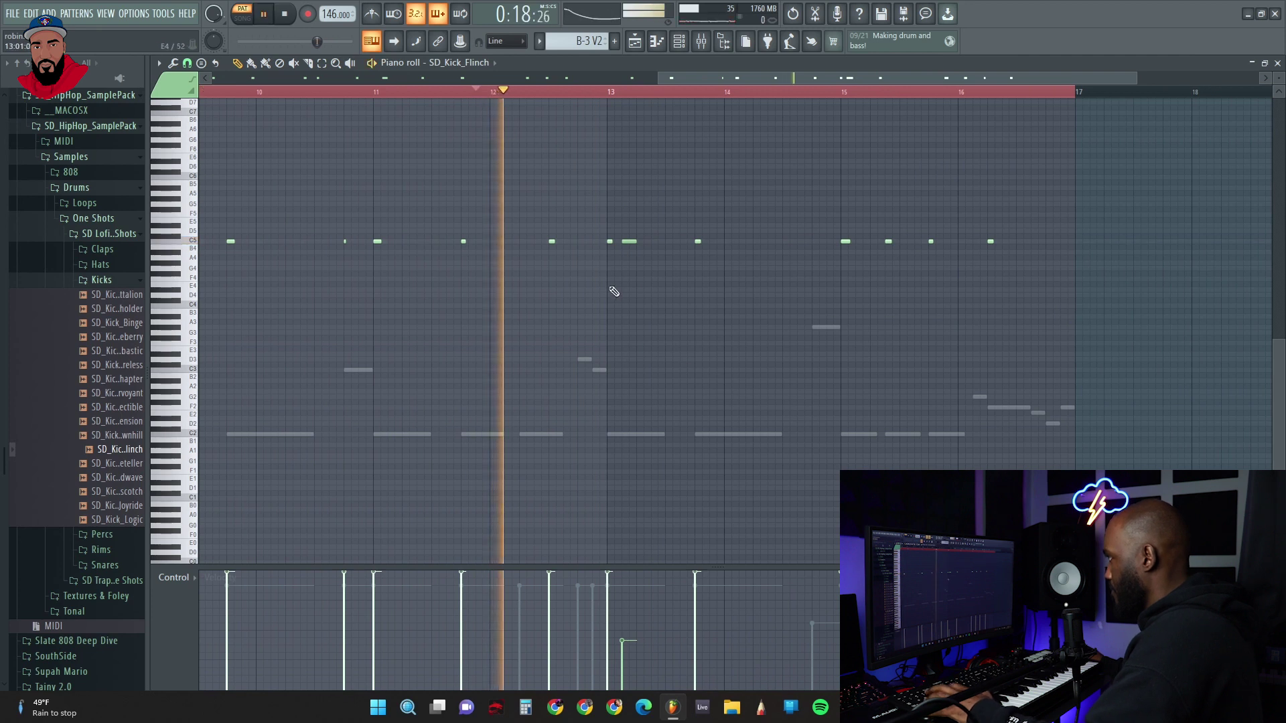
Replay the SD_Kick_Flinch part from bar 11, delete the long stray kick just after bar 13 and review the whole pattern
scroll(612, 289, up, 2)
click(268, 92)
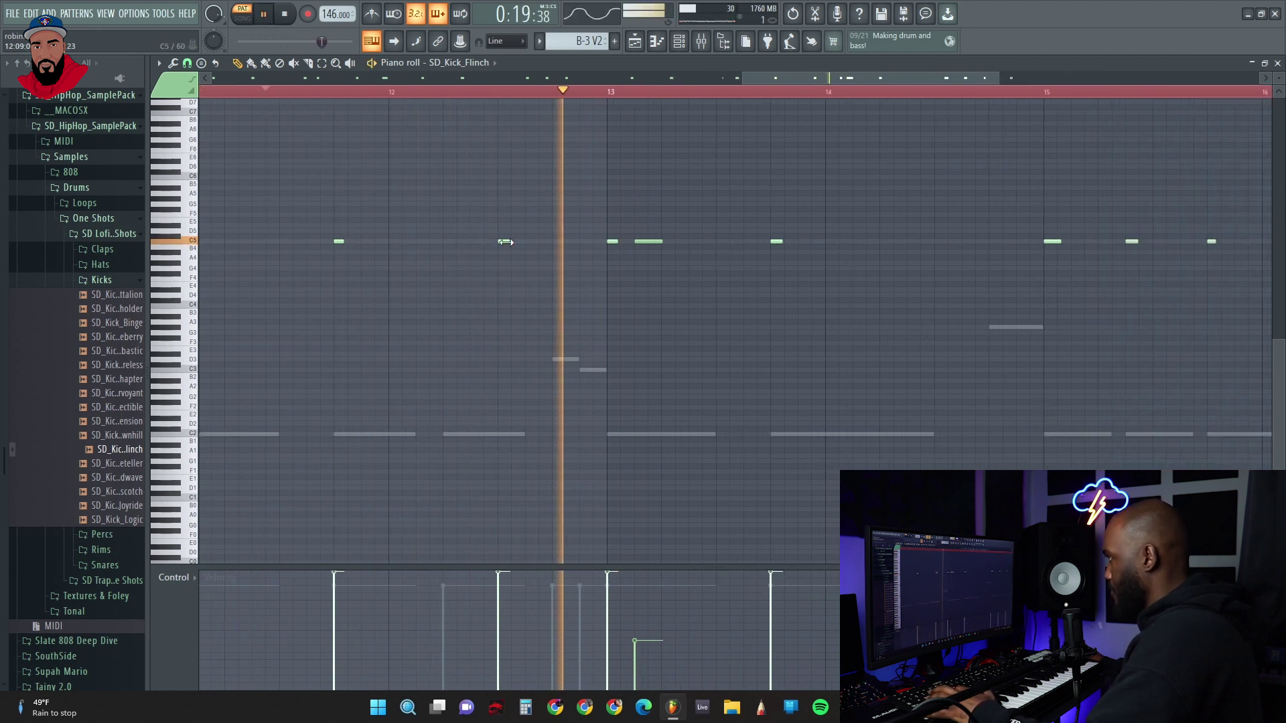
drag(643, 241, 710, 244)
right_click(716, 242)
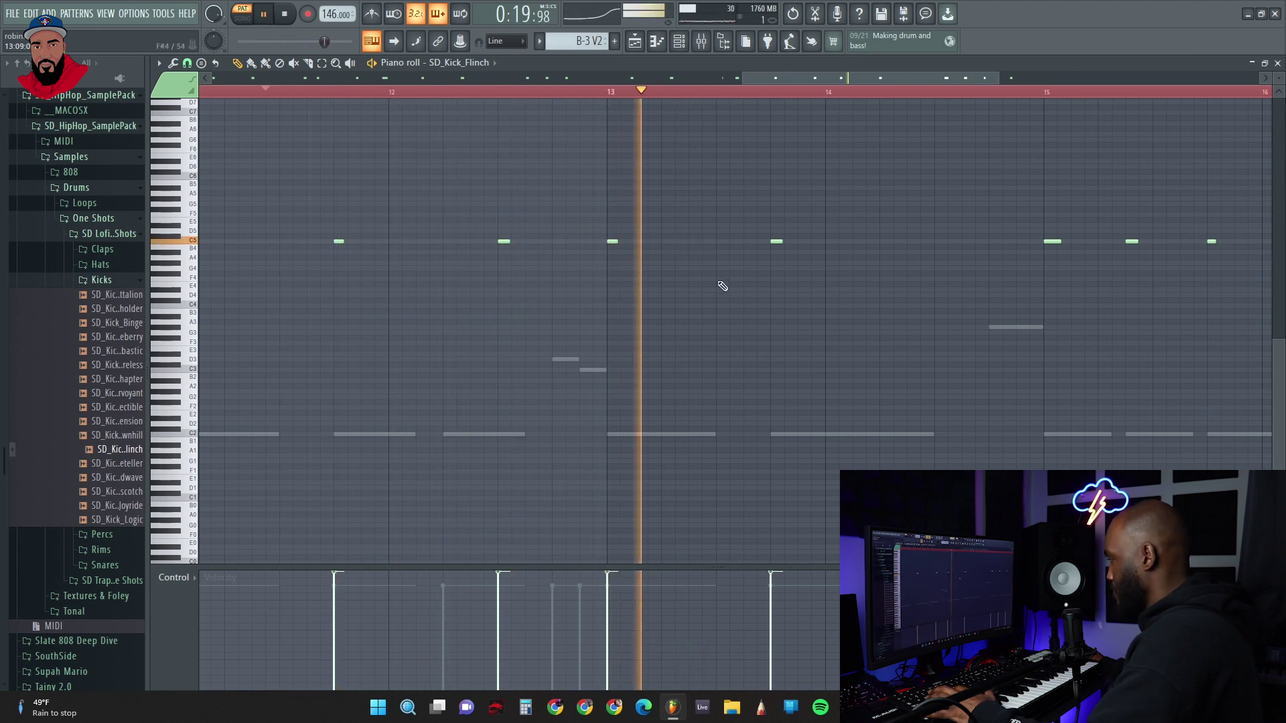
scroll(699, 320, down, 3)
scroll(838, 319, down, 2)
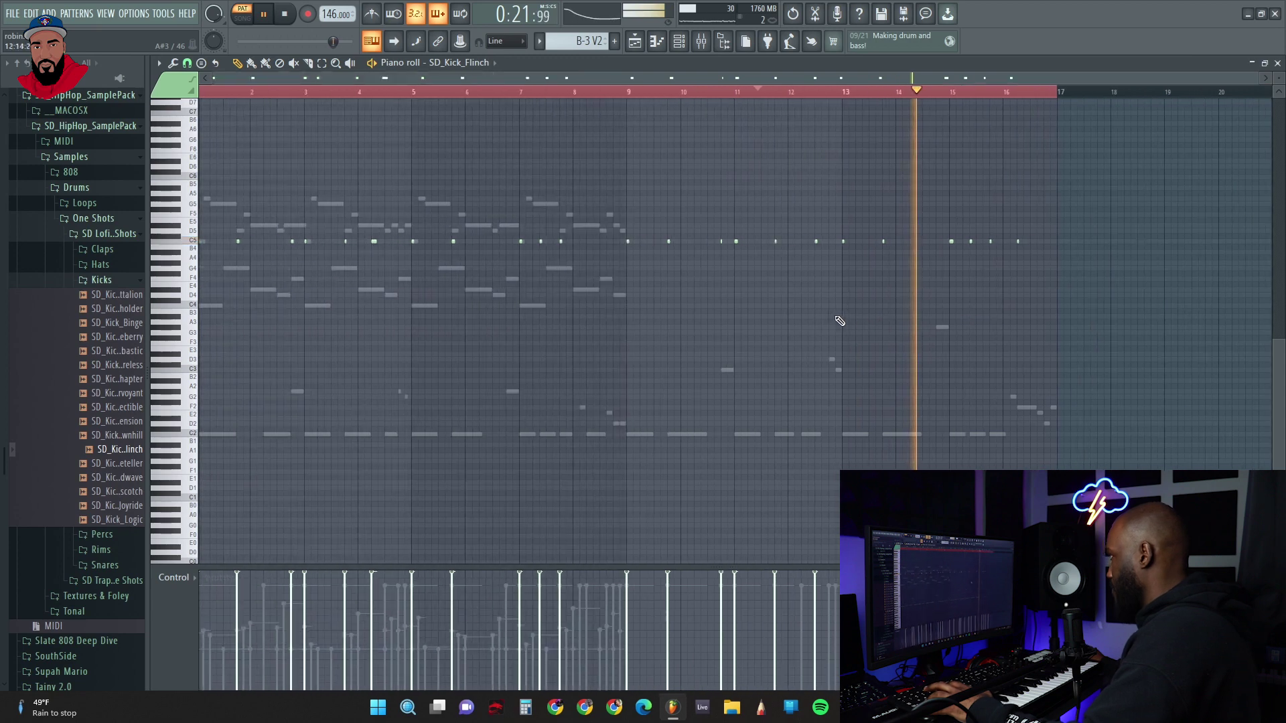
scroll(1112, 298, up, 4)
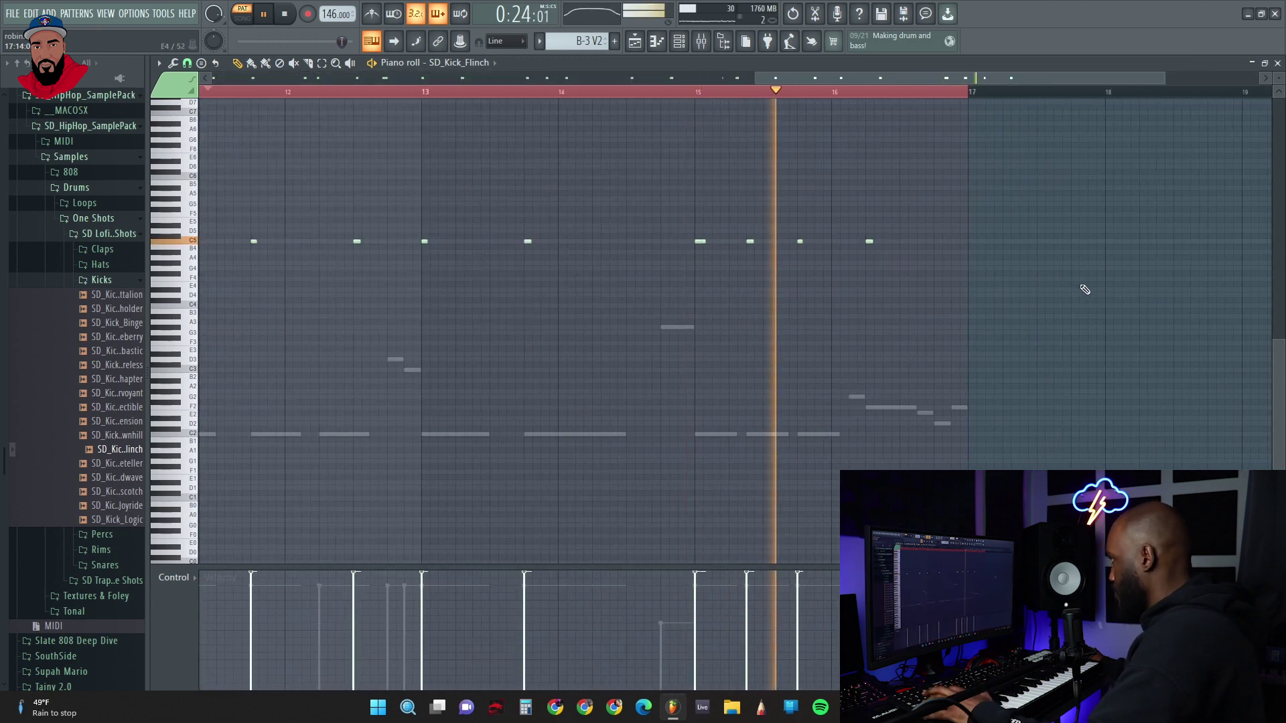
scroll(1068, 286, down, 4)
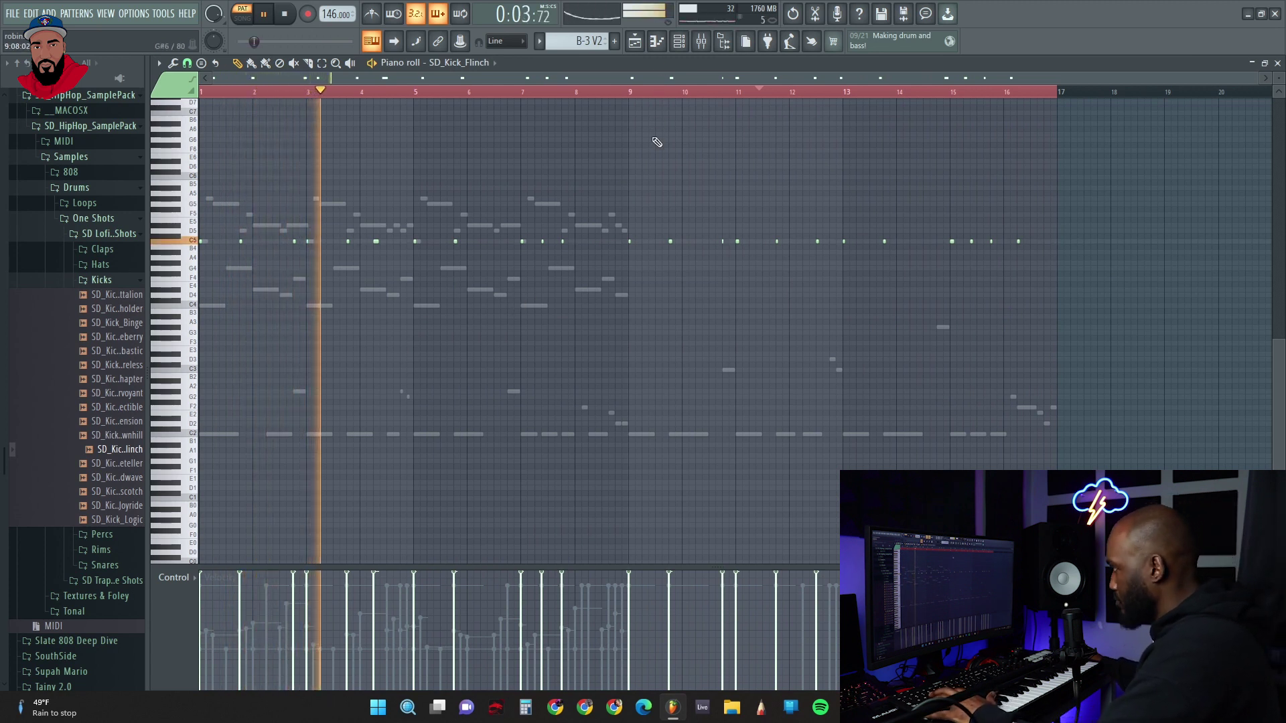
Show the channel rack and open the options of the SD_Kick_Flinch channel
click(680, 45)
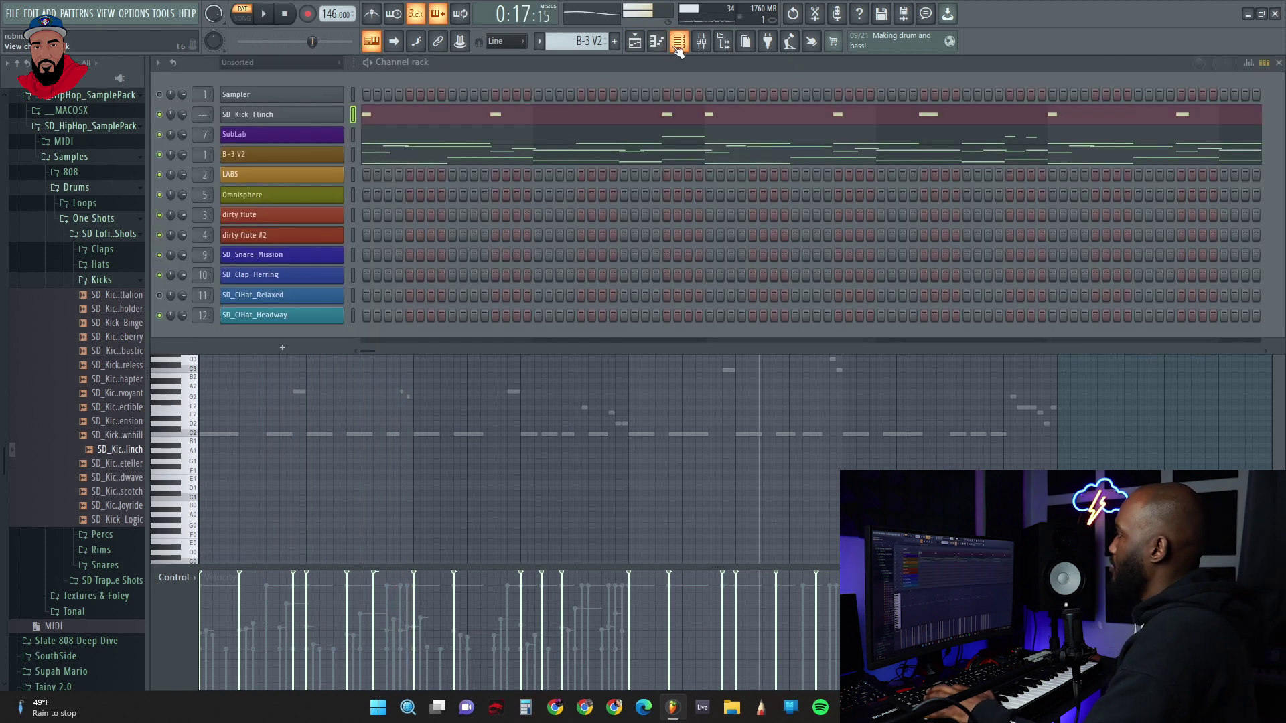
right_click(344, 112)
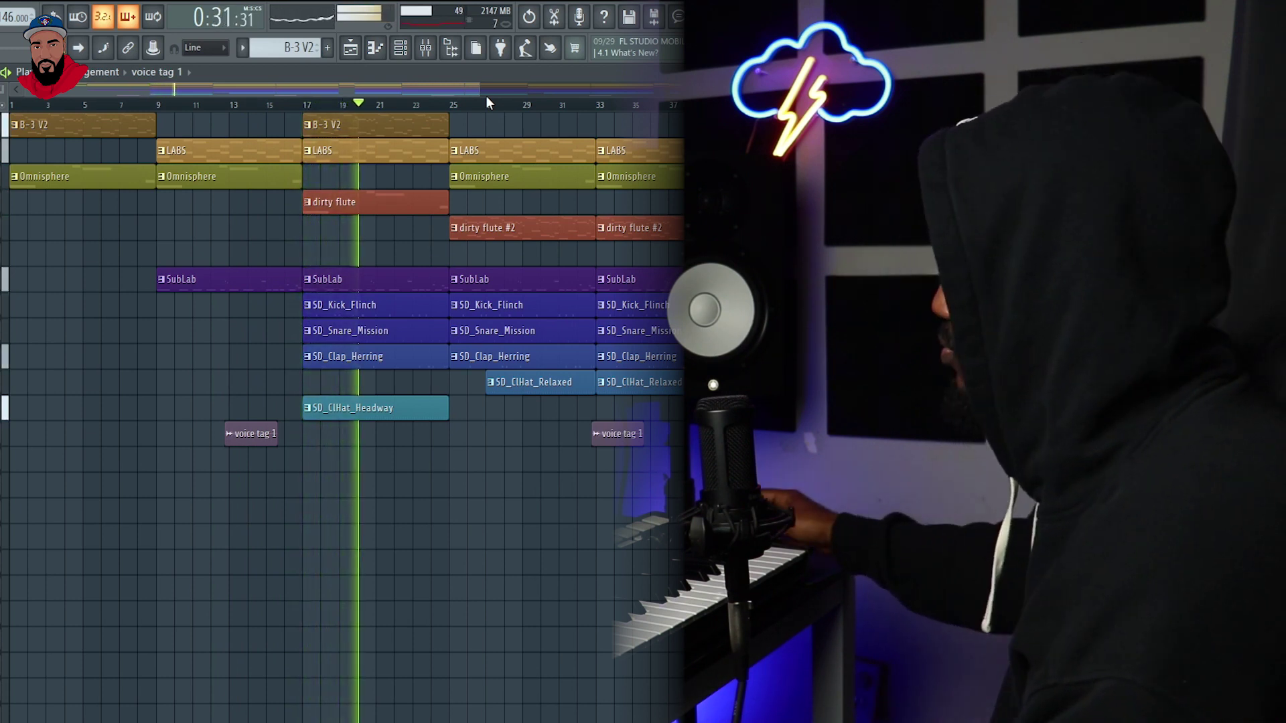
Check the mixer levels of the bass and drum tracks during playback and return to the playlist arrangement
click(426, 49)
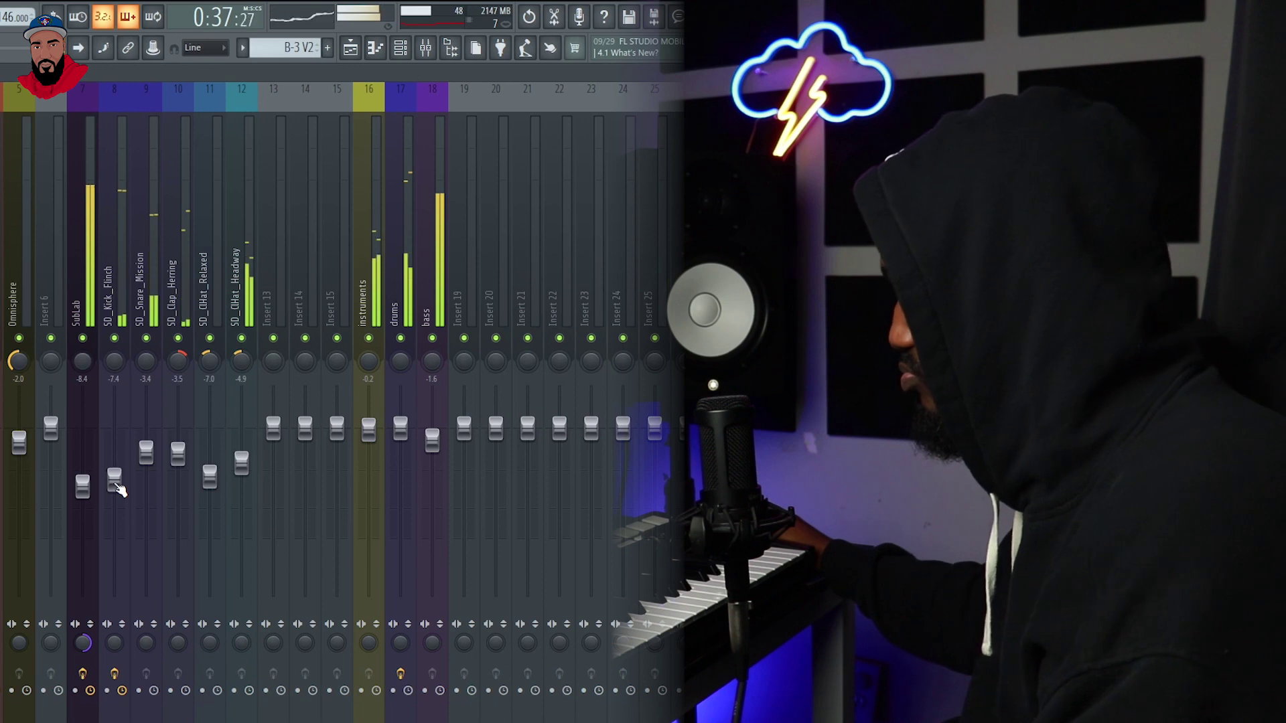
click(350, 50)
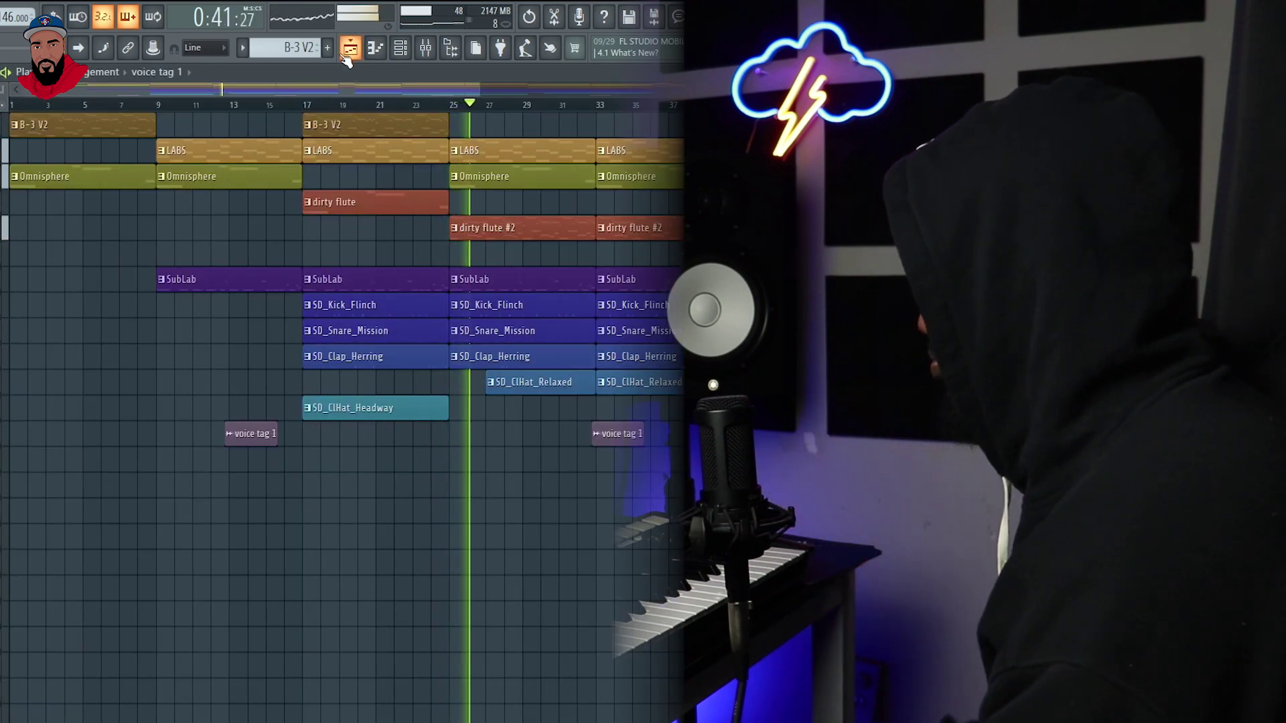